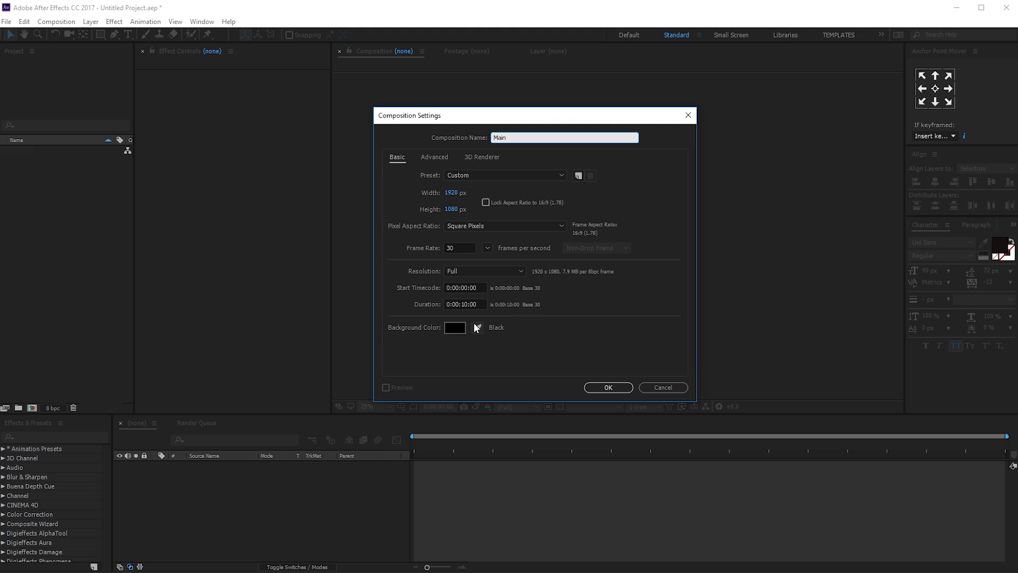
Confirm the 1920 x 1080, 30 fps composition Main and create a second composition named Text with the same settings
click(618, 388)
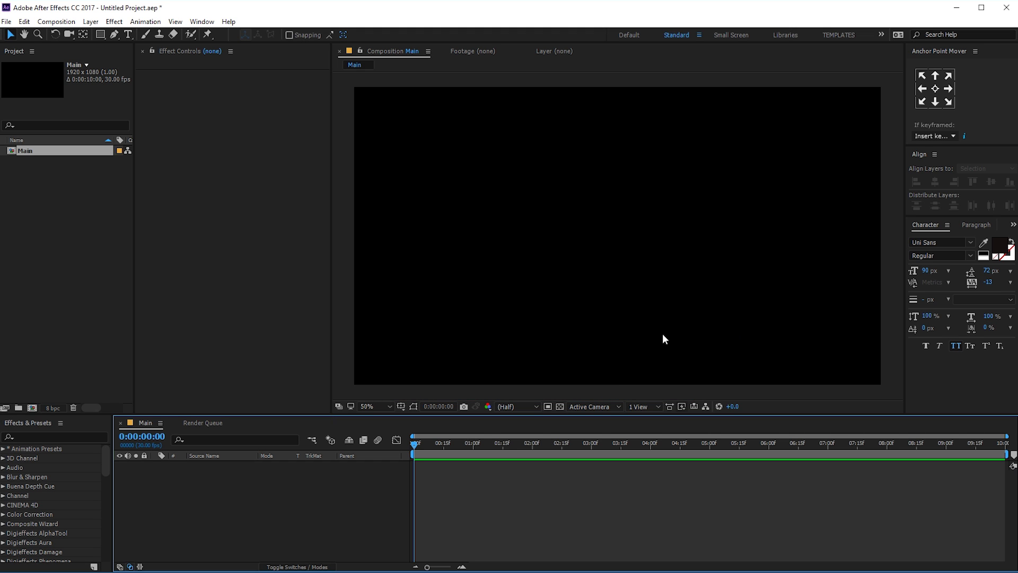
click(90, 296)
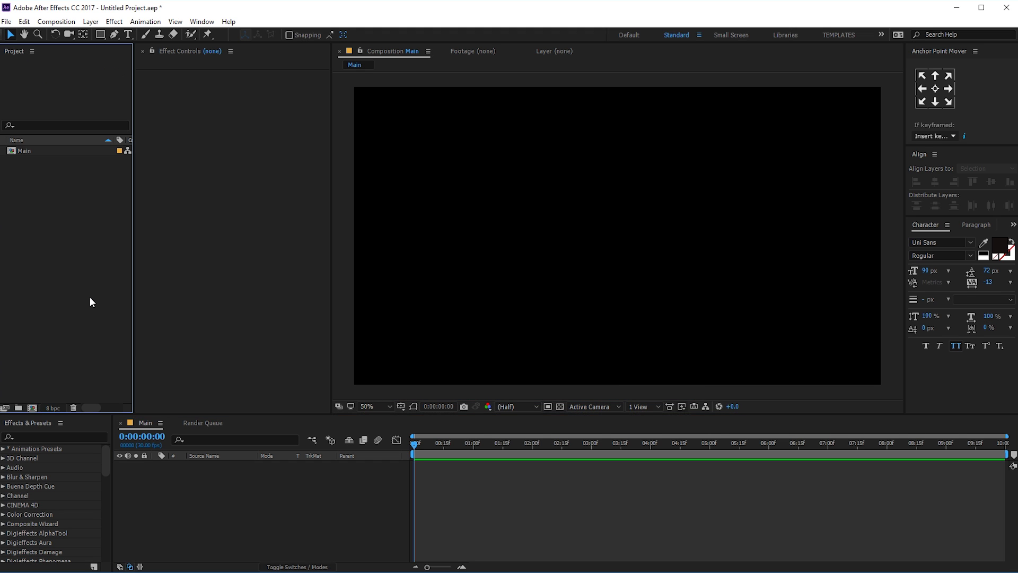
click(31, 408)
drag(484, 120, 473, 95)
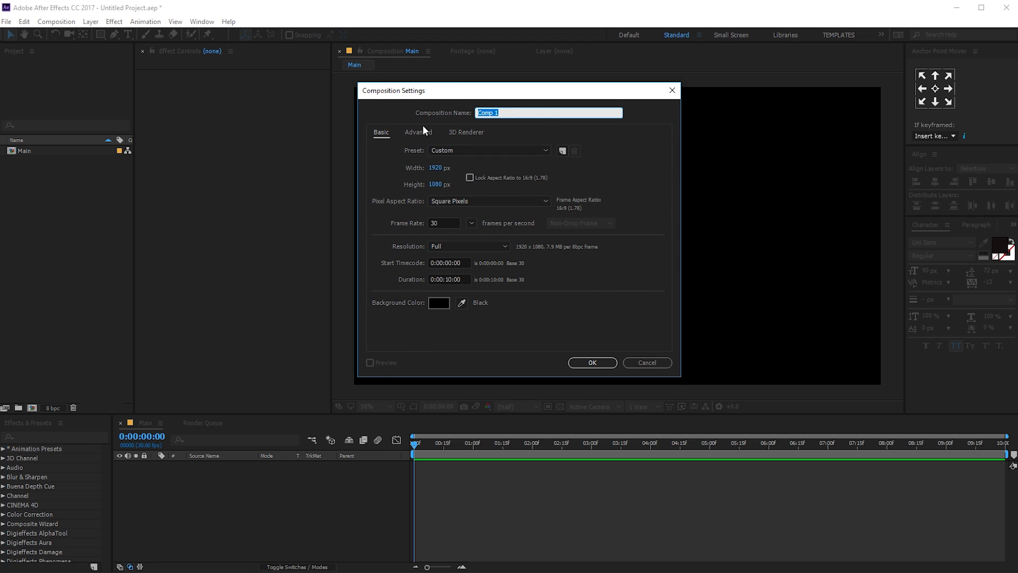
text(Text)
click(592, 363)
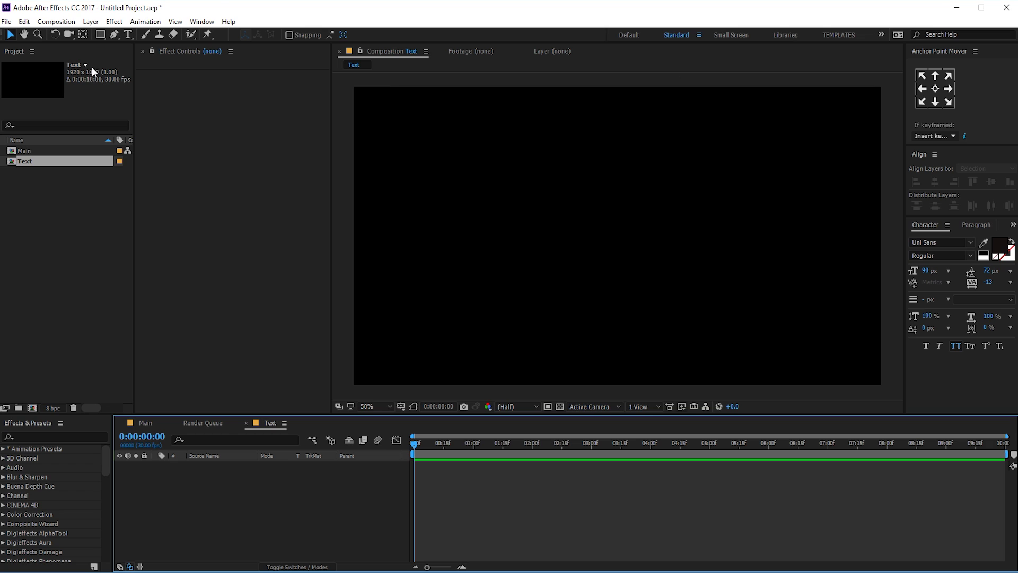
Add a text layer reading MODERN to the Text composition
click(128, 34)
click(514, 232)
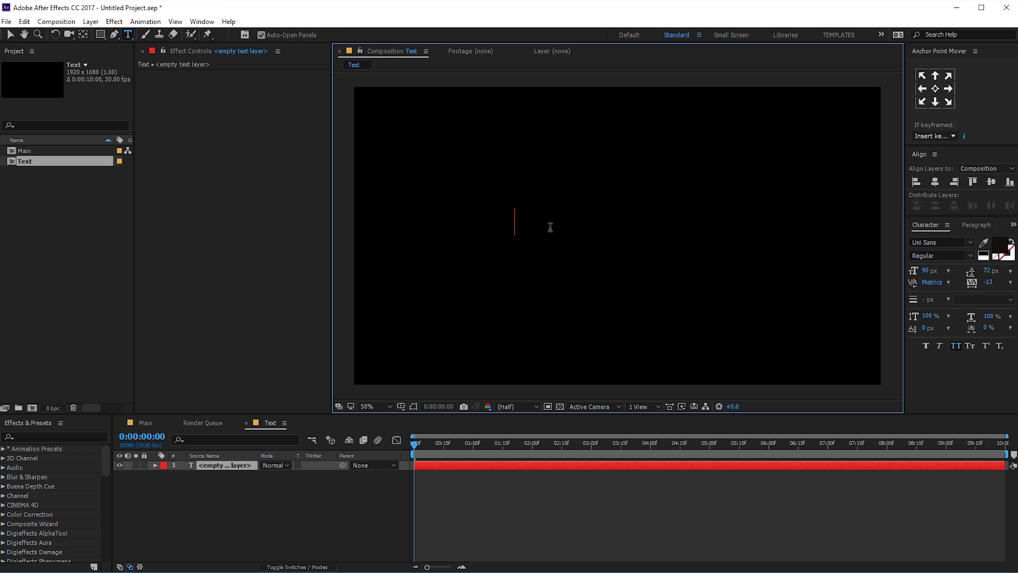
text(MODERN)
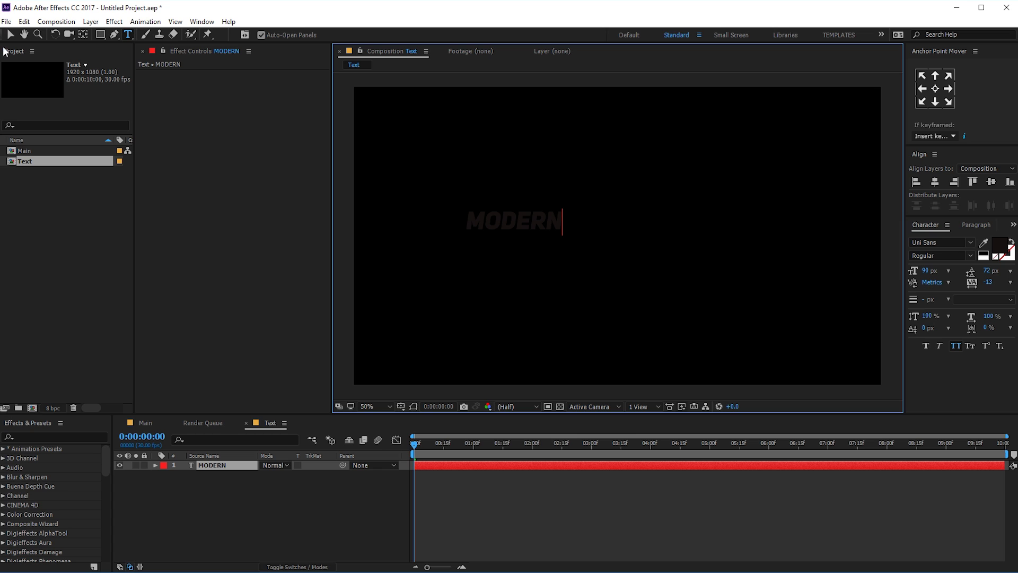
click(10, 35)
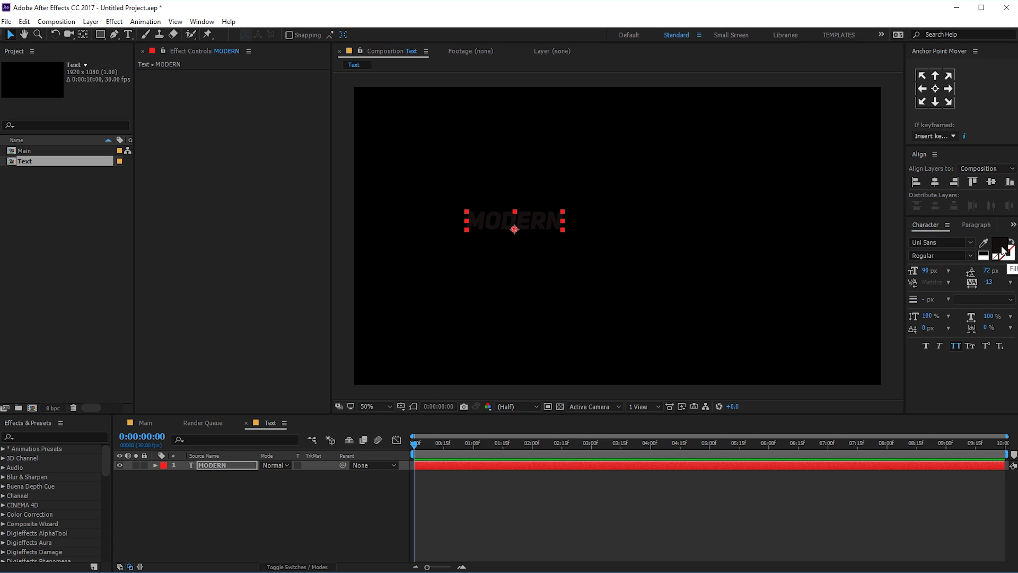
Set the fill colour of the MODERN text to white (FFFFFF)
click(999, 245)
drag(679, 373, 551, 330)
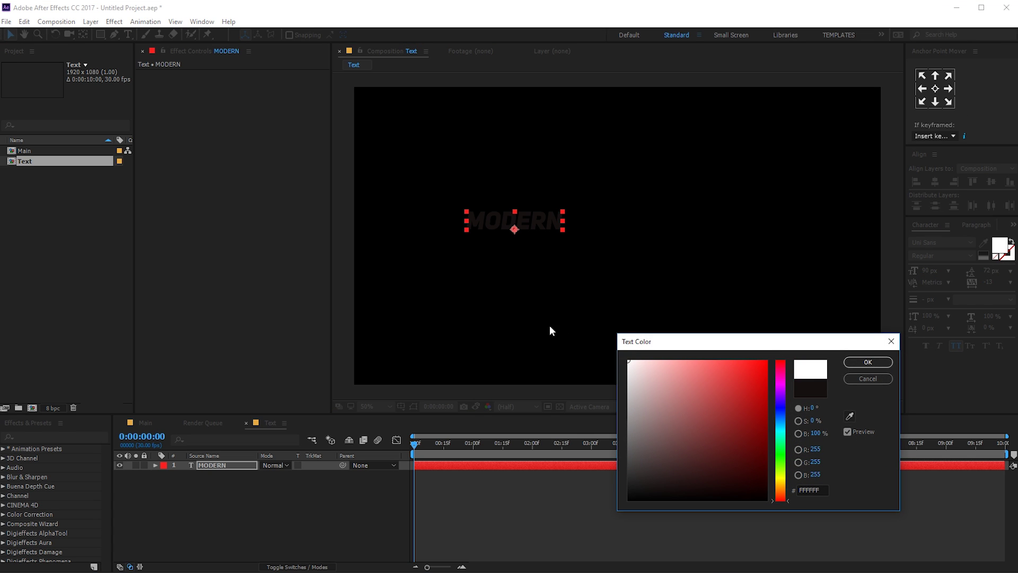
click(868, 362)
key(Caps_Lock)
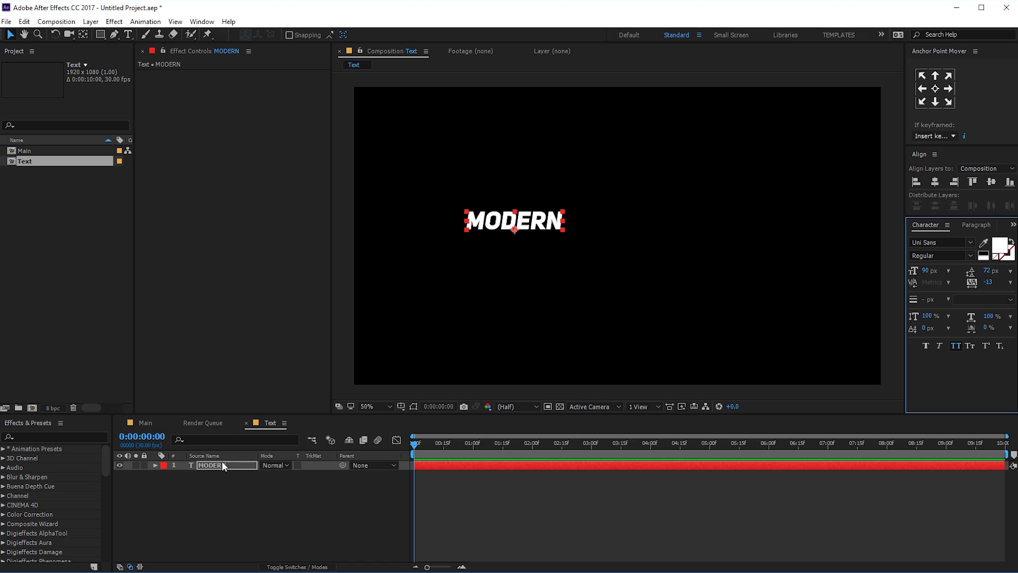
Change the font of the MODERN text layer to UniSansHeavy
click(218, 463)
click(971, 243)
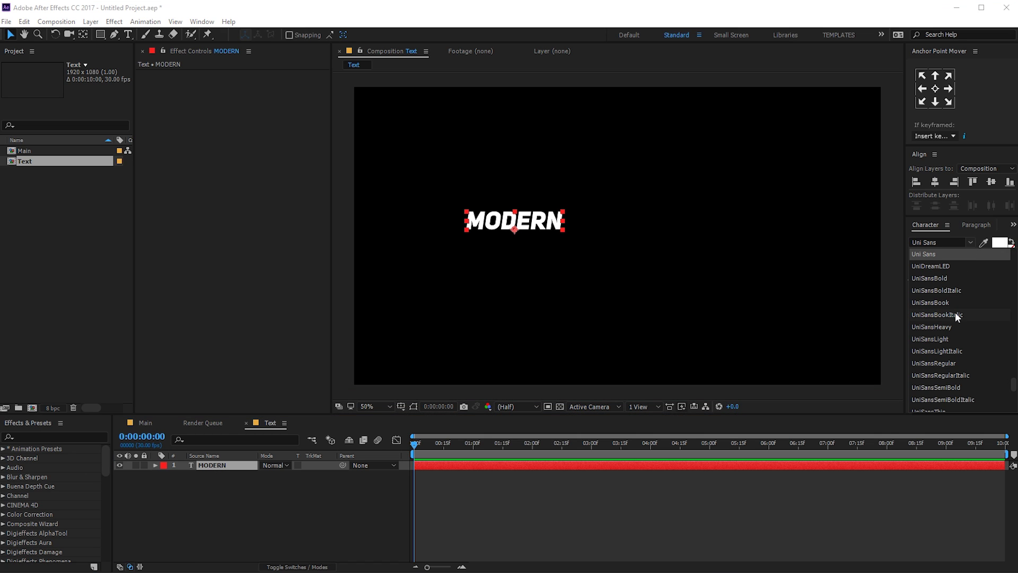
scroll(947, 328, down, 2)
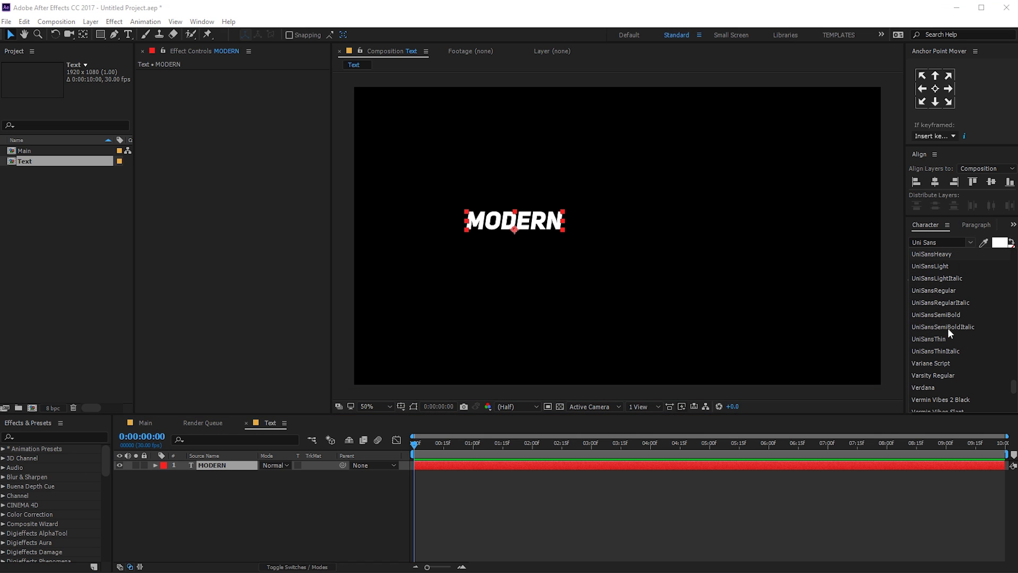
click(949, 288)
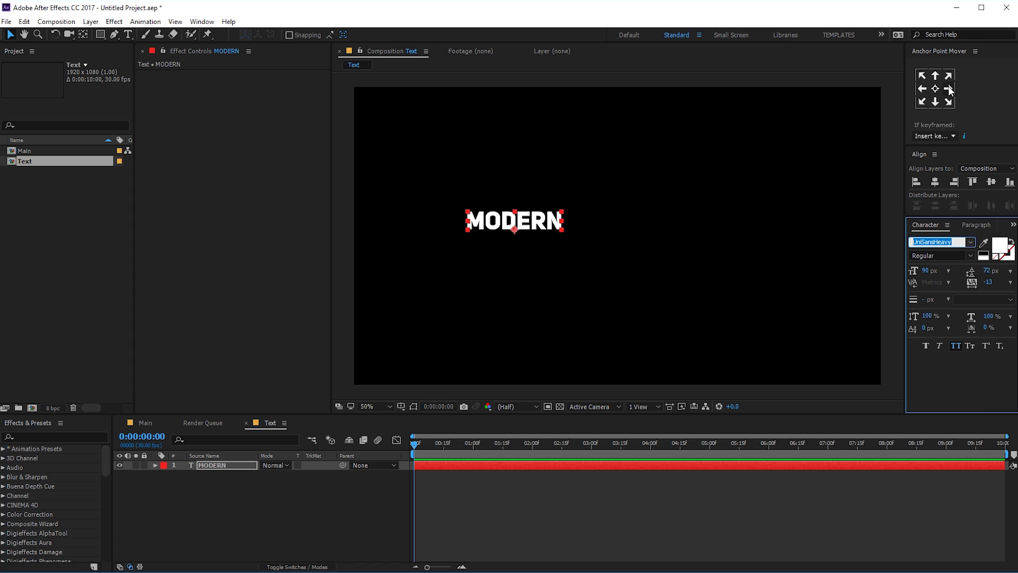
Centre the MODERN text and its anchor point within the composition and enlarge the font size to 232 px
click(934, 89)
click(935, 182)
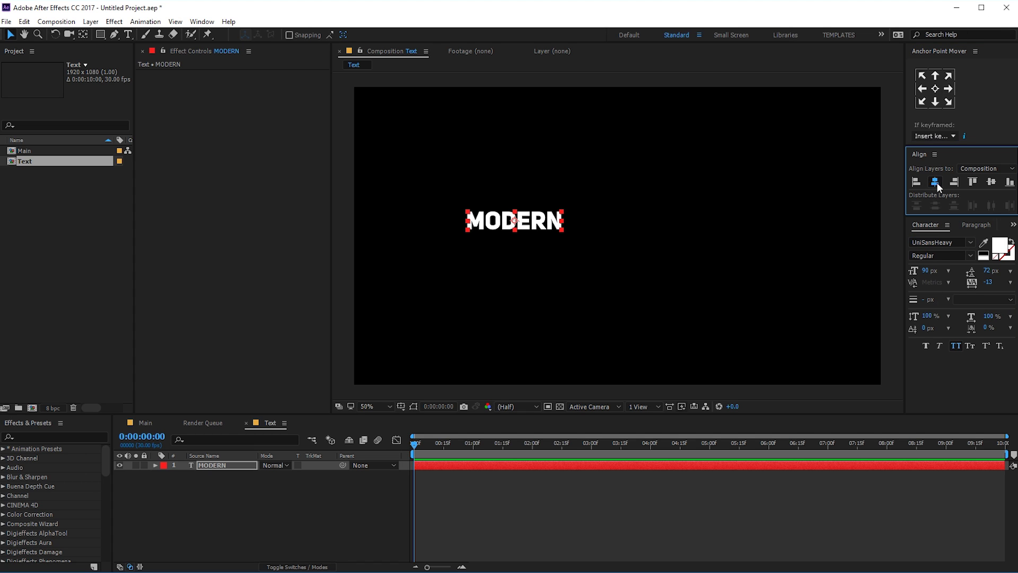
click(992, 182)
drag(929, 270, 1014, 243)
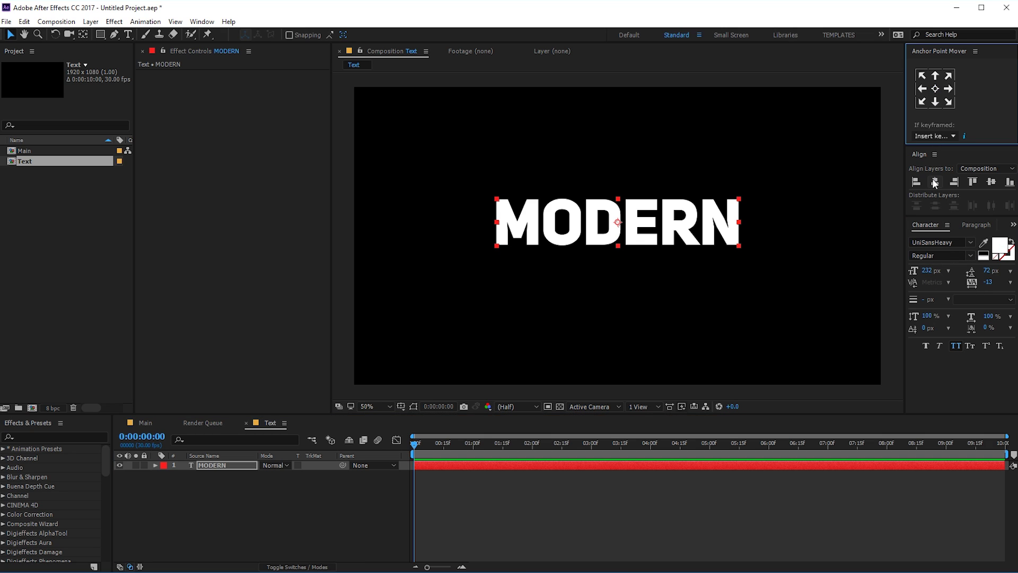
click(990, 182)
Set the MODERN font size to 250 px and re-centre its anchor point and vertical position in the composition
click(212, 501)
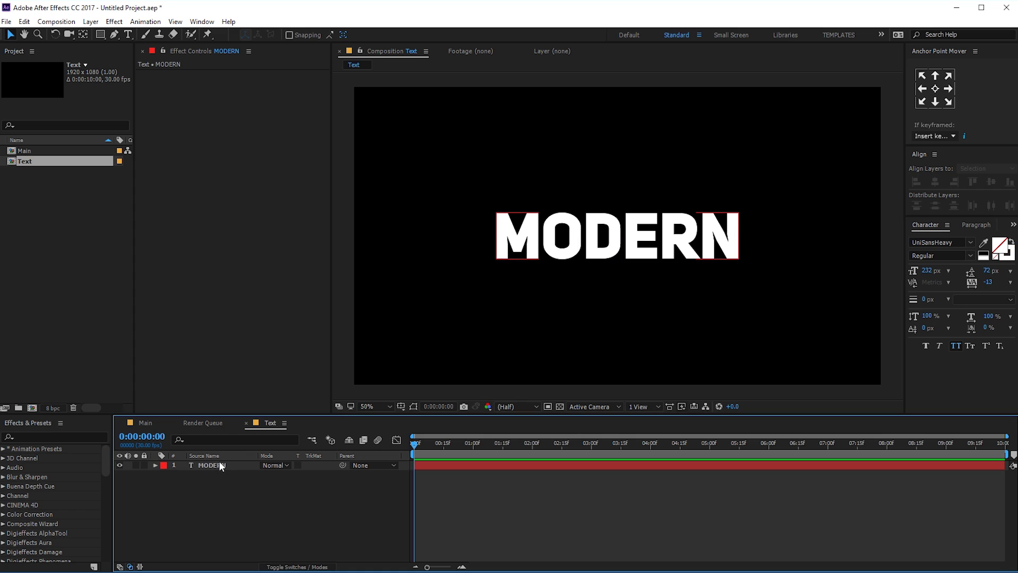
click(218, 464)
click(929, 270)
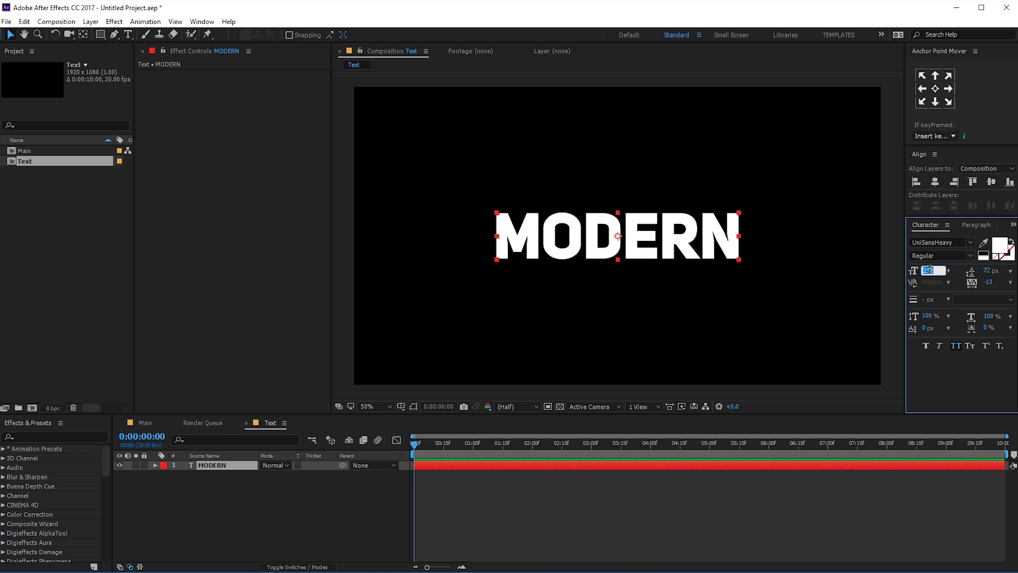
text(250)
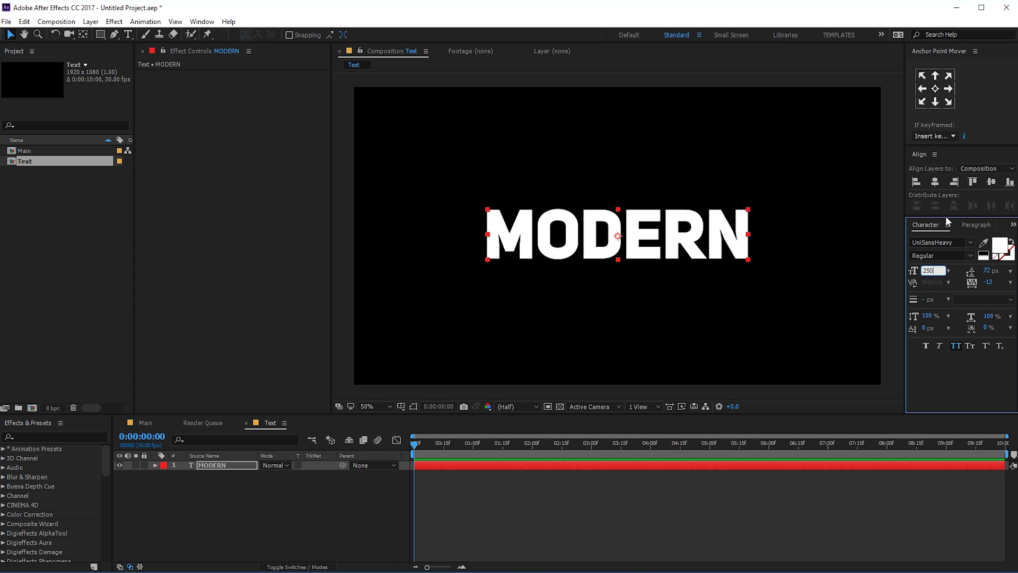
click(934, 89)
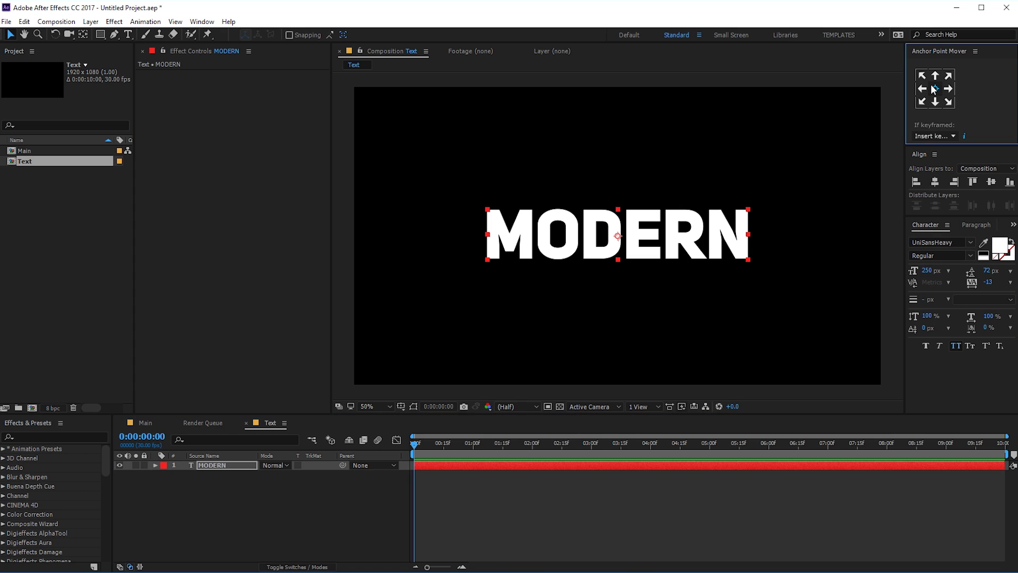
click(990, 181)
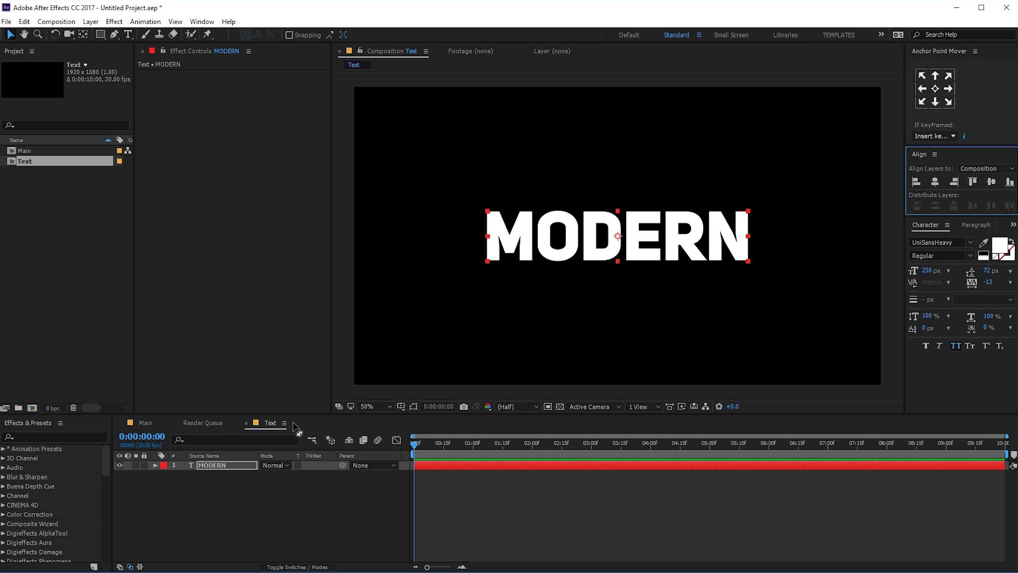
Open the Main composition and place the Text composition in it as a layer
click(256, 463)
click(178, 423)
click(145, 422)
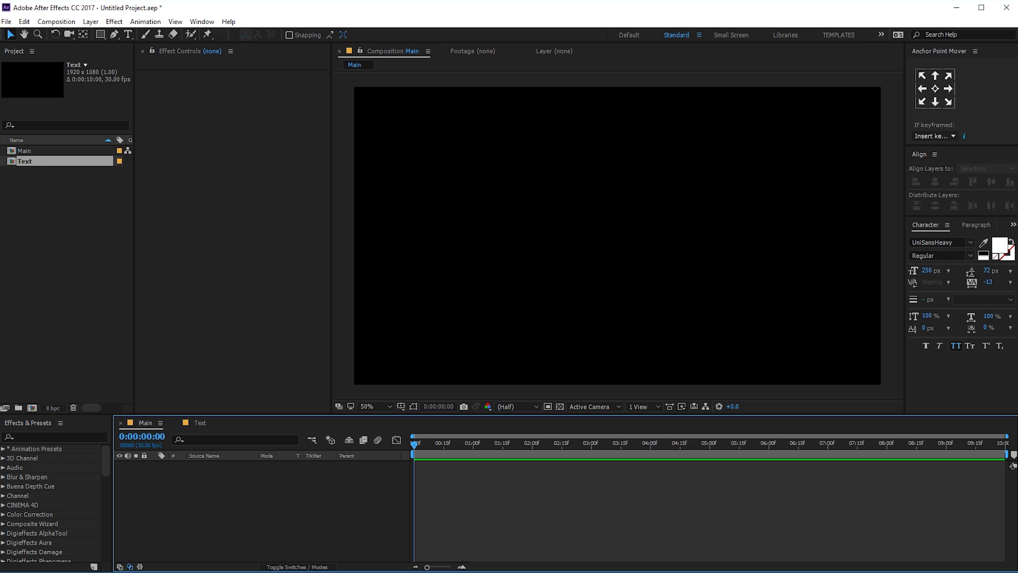
drag(30, 163, 196, 491)
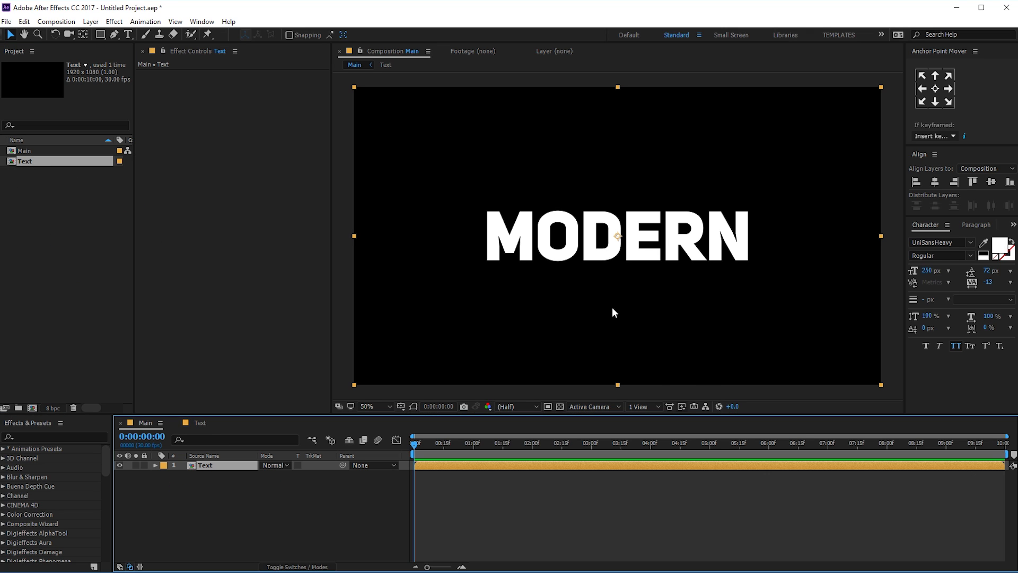
click(223, 504)
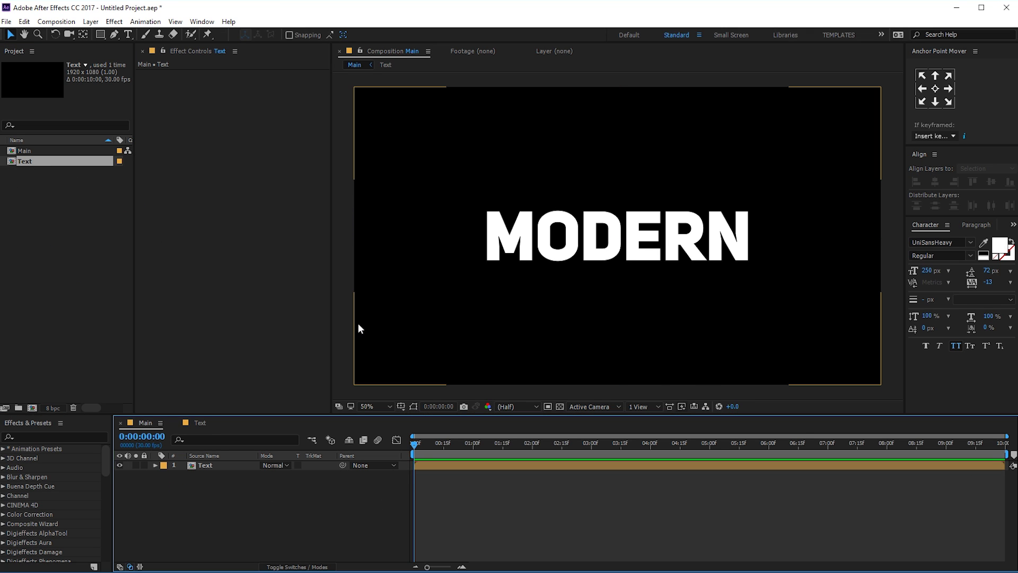
Show the rulers and the Title/Action Safe overlay for the Main composition
key(ctrl+r)
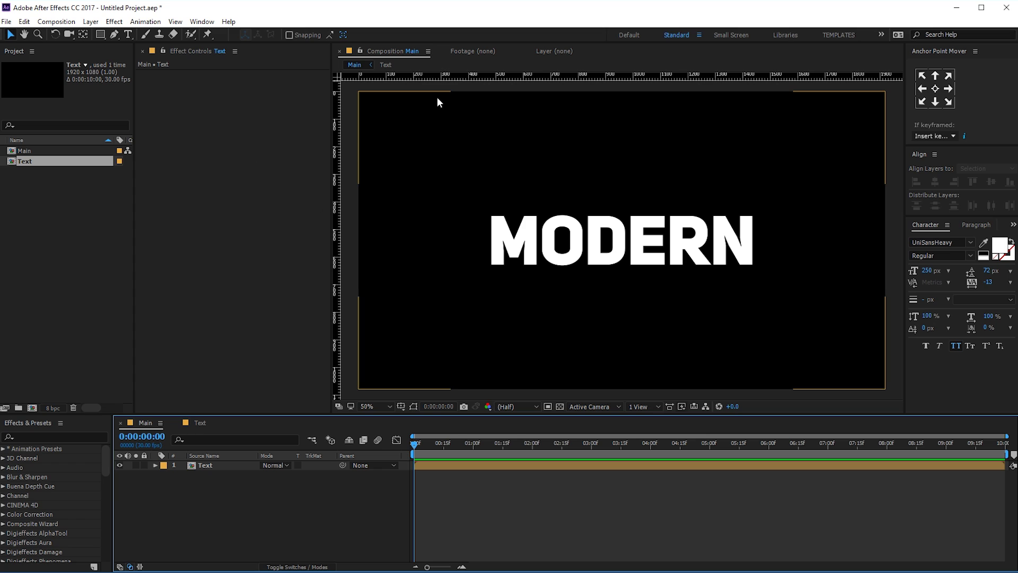
click(401, 406)
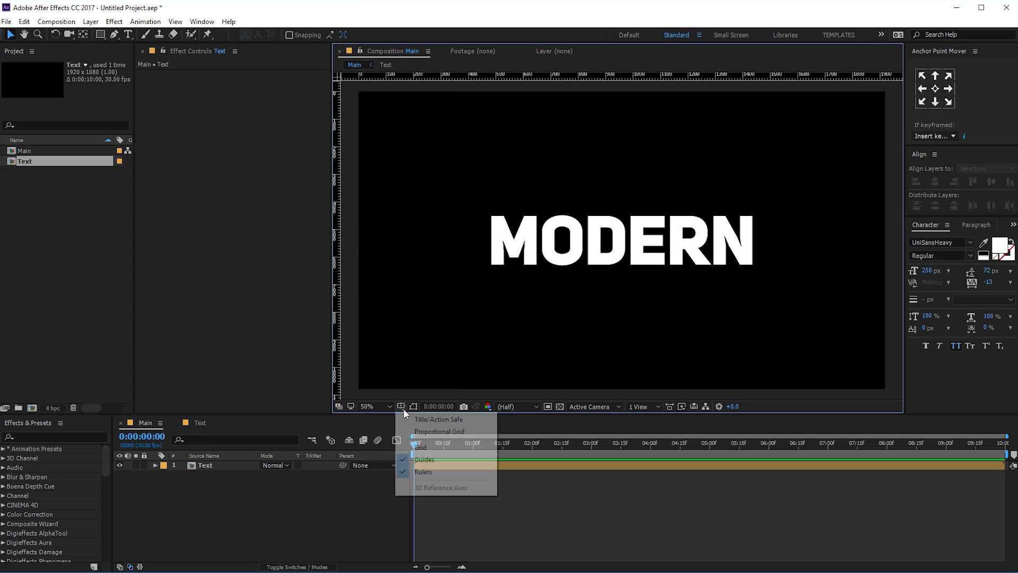
click(445, 419)
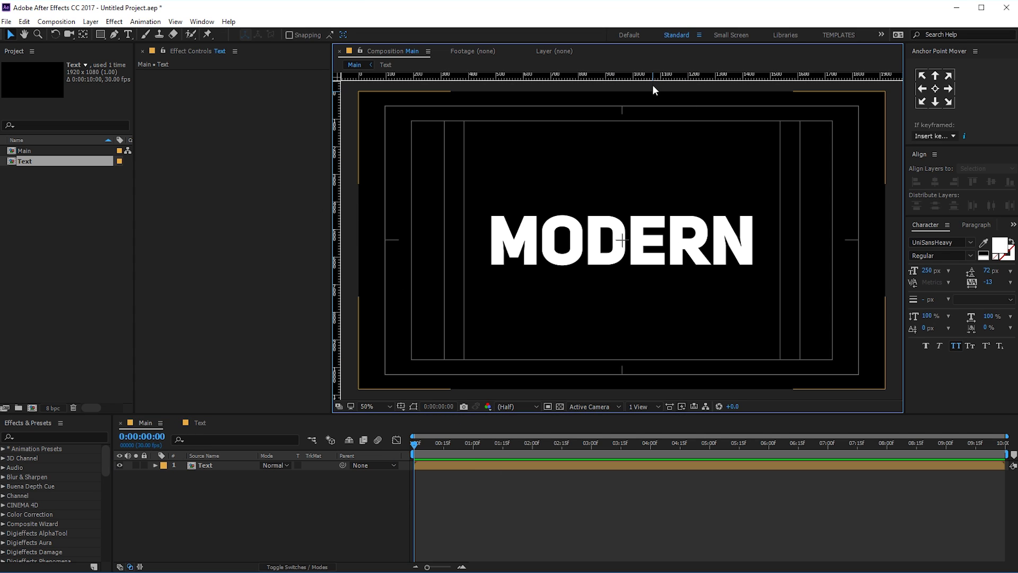
Add a horizontal guide through the centre mark of the Main composition
drag(654, 80, 643, 240)
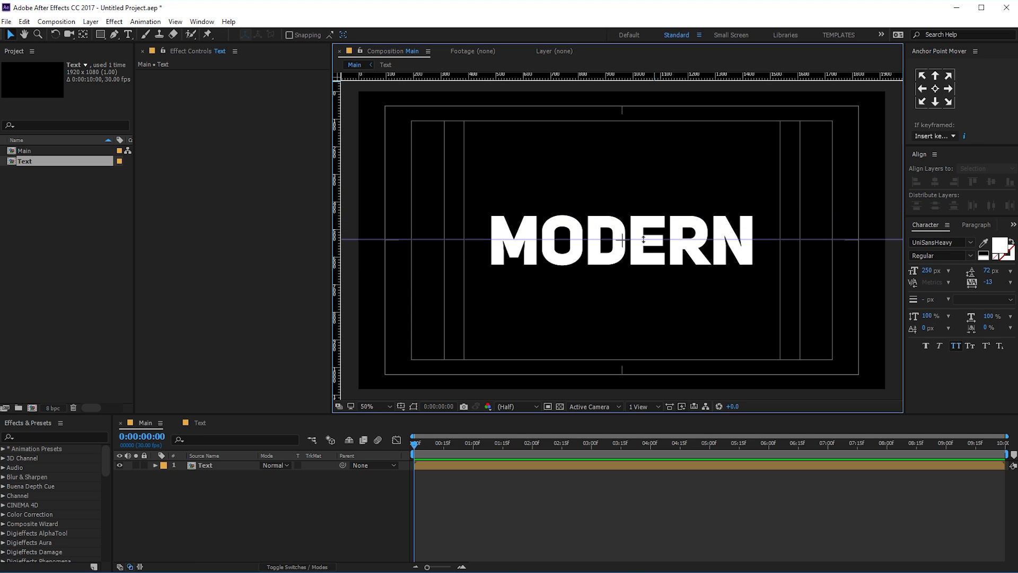
key(period)
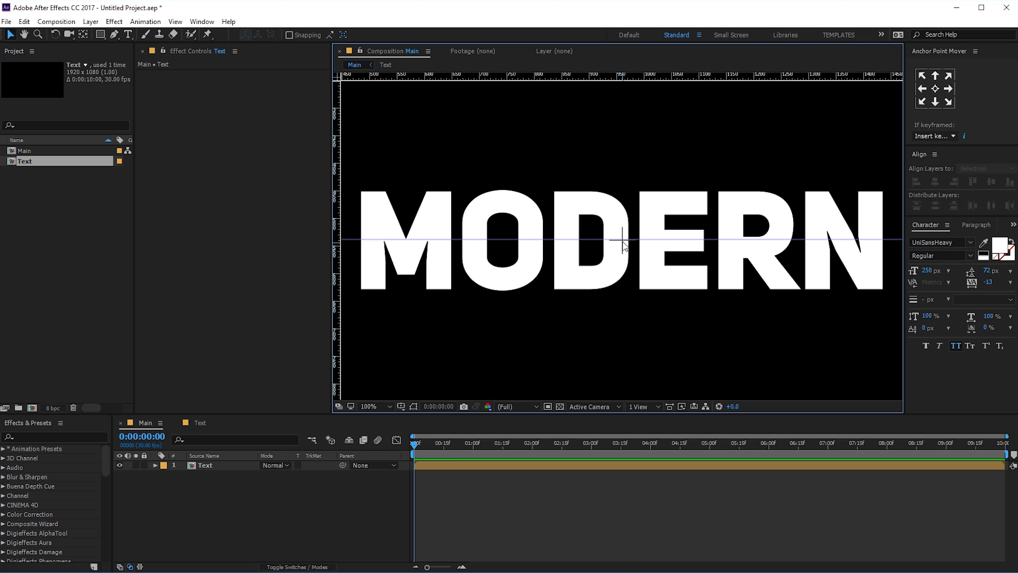
key(period)
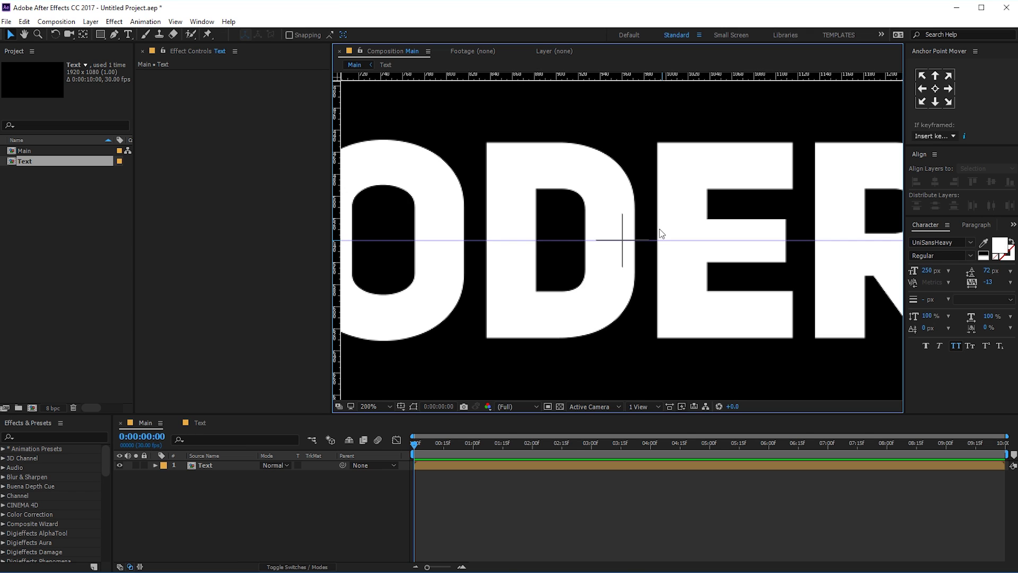
key(comma)
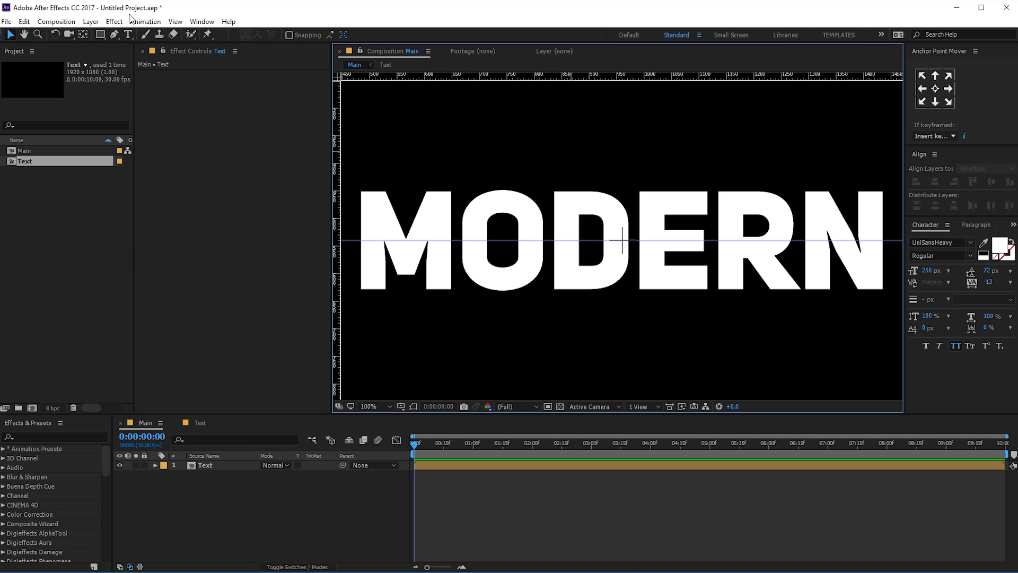
Lock the guides and hide the rulers in the Main composition
click(203, 23)
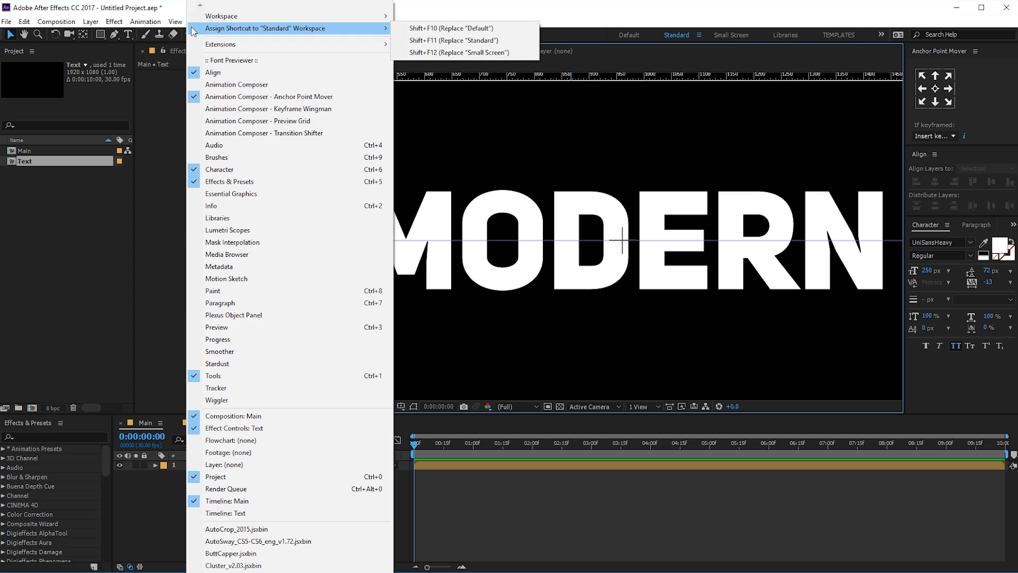
mouse_move(175, 23)
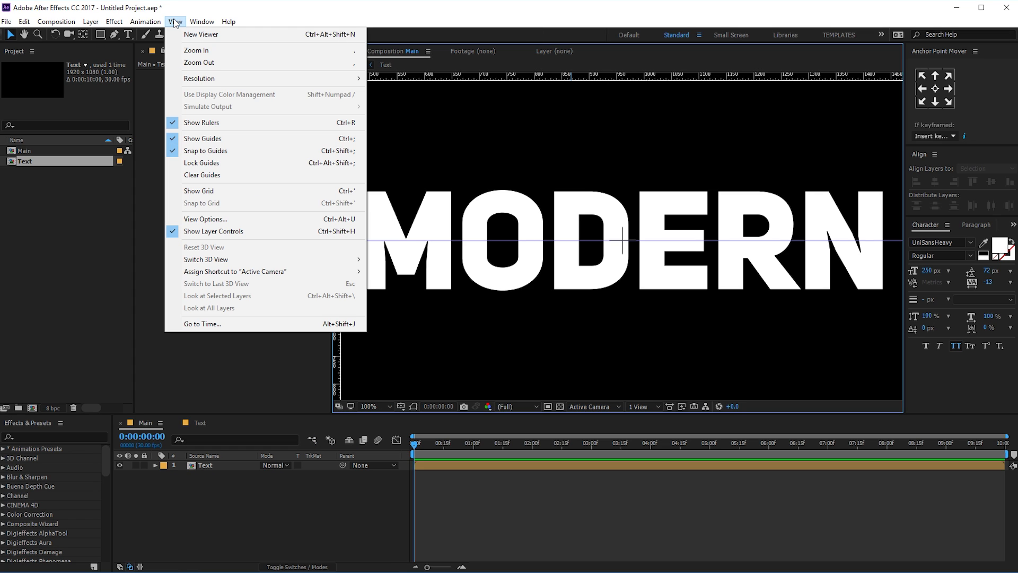
click(199, 165)
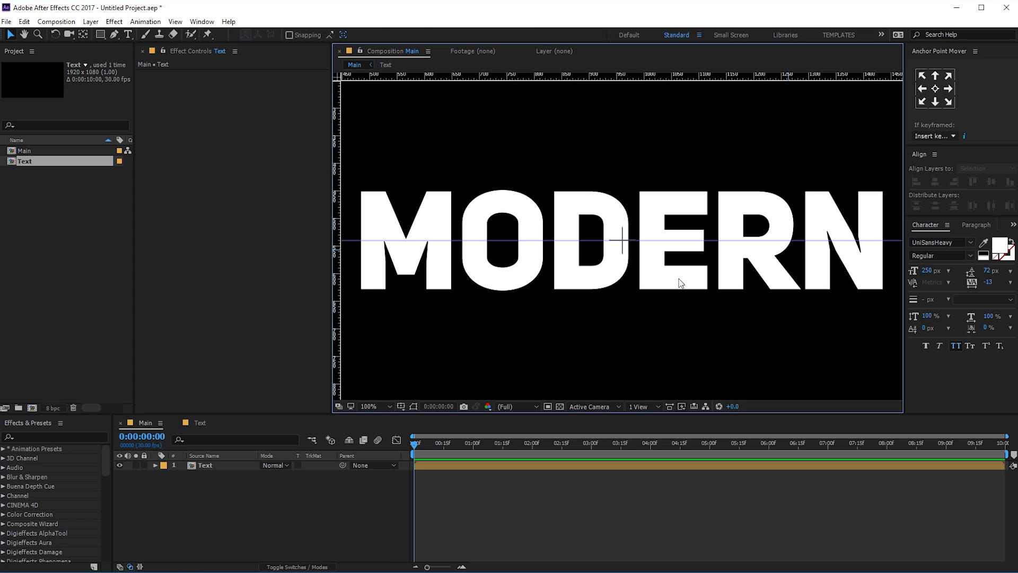
key(ctrl+r)
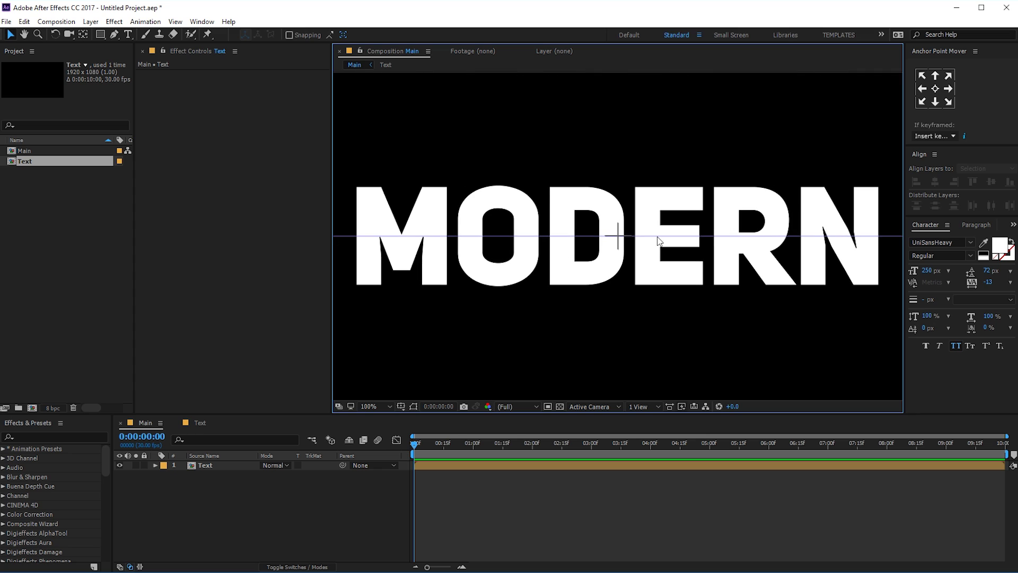
key(comma)
key(comma)
key(period)
key(period)
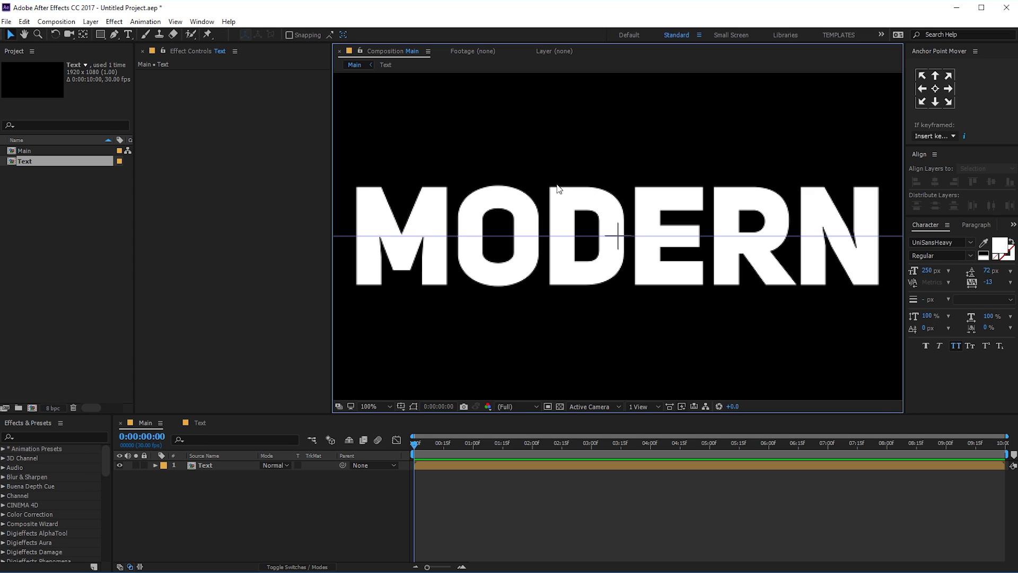
key(comma)
key(comma)
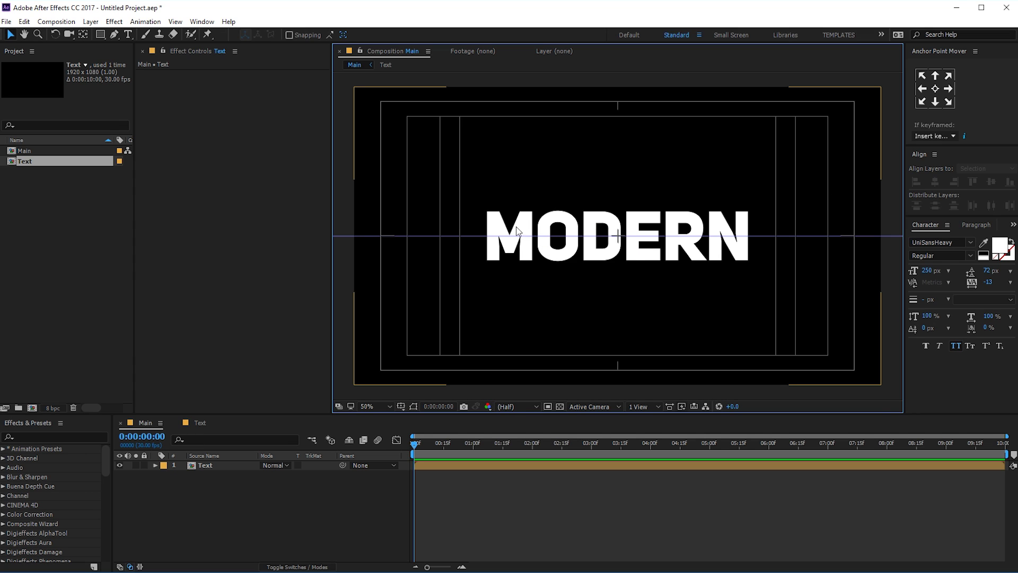
Activate the Rectangle tool with a 0 px stroke and a solid colour fill
click(101, 34)
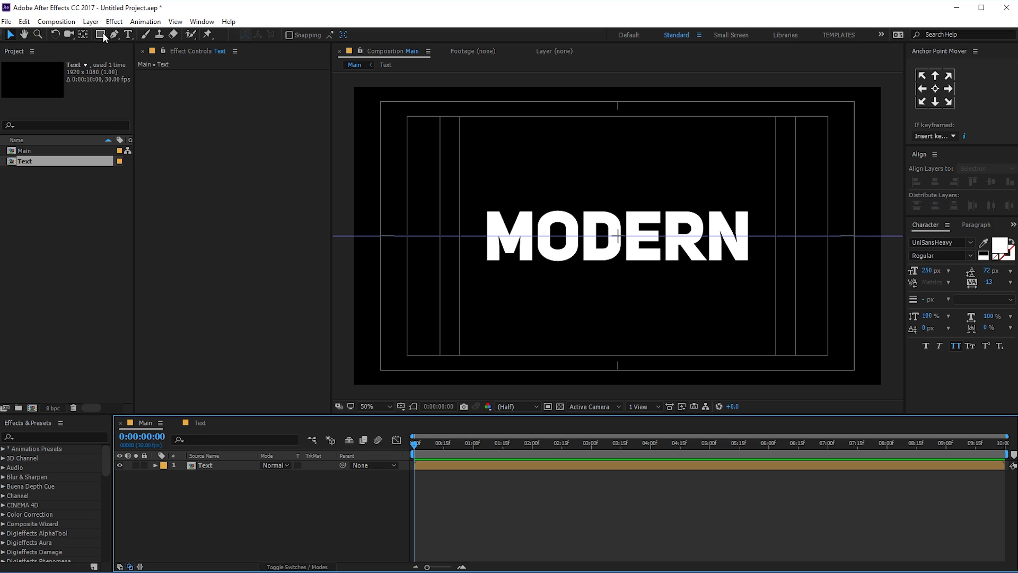
click(148, 33)
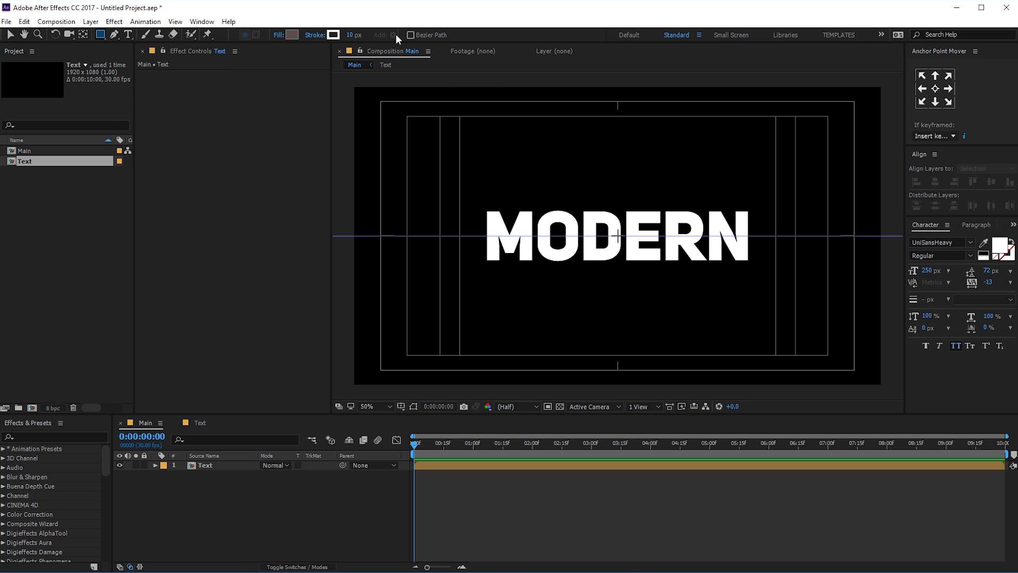
click(352, 35)
click(279, 35)
click(728, 216)
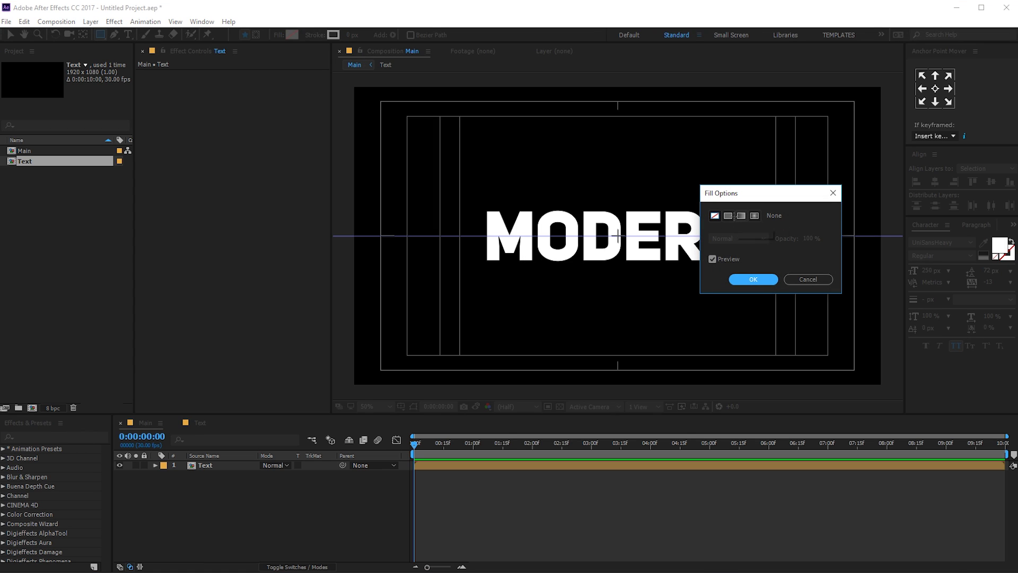
click(751, 279)
Set the shape fill colour to light grey BEBEBE
click(291, 34)
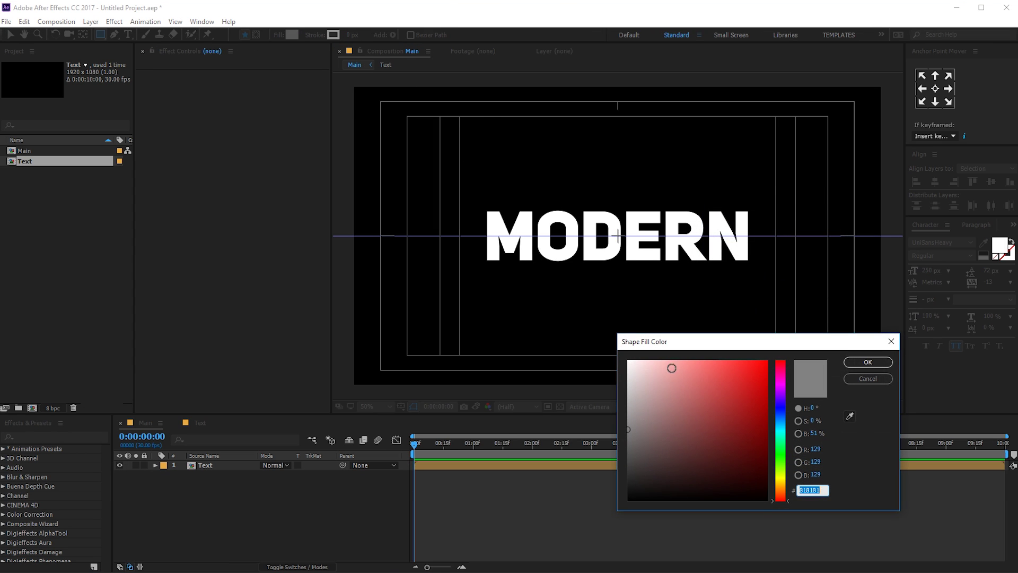
text(E5E5E5)
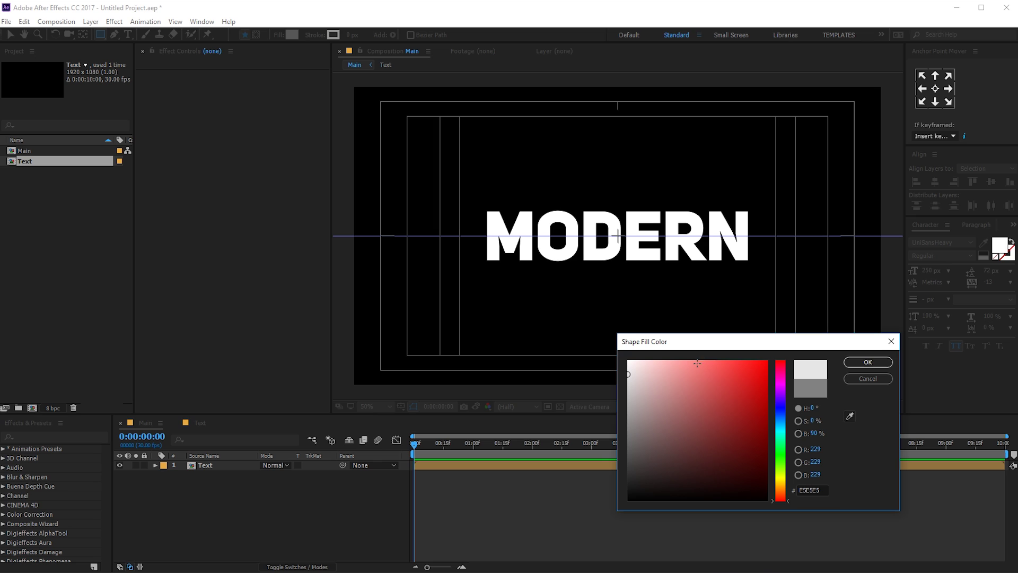
click(868, 362)
click(291, 34)
text(BEBEBE)
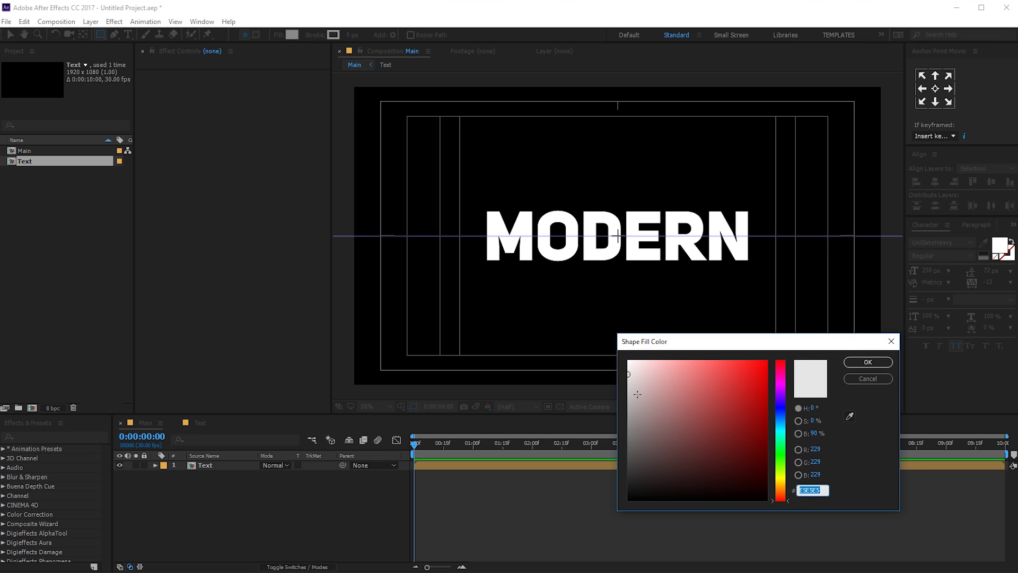
click(868, 362)
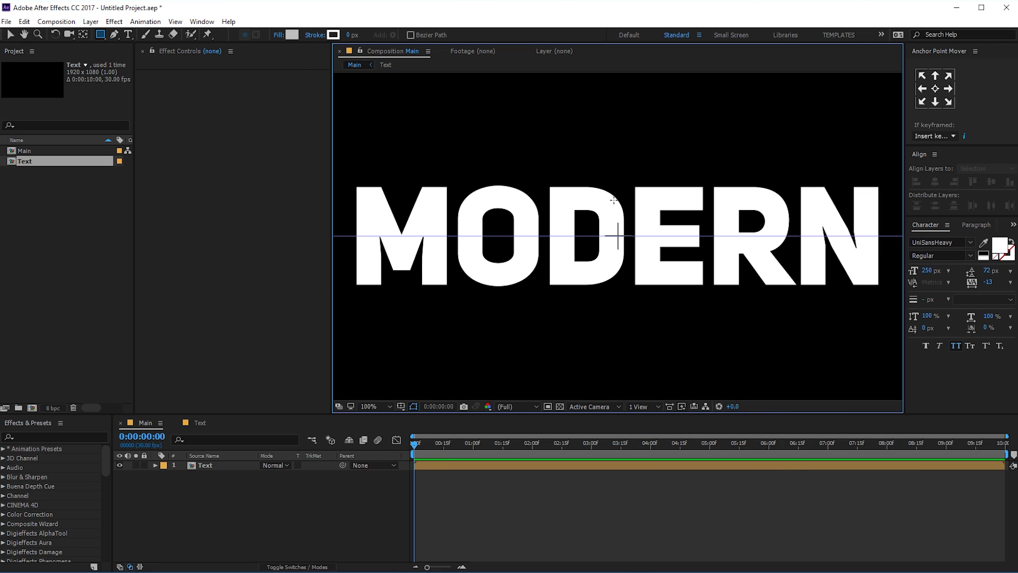
Draw a wide rectangle over the upper half of the MODERN title, with its lower edge on the horizontal guide
key(slash)
key(comma)
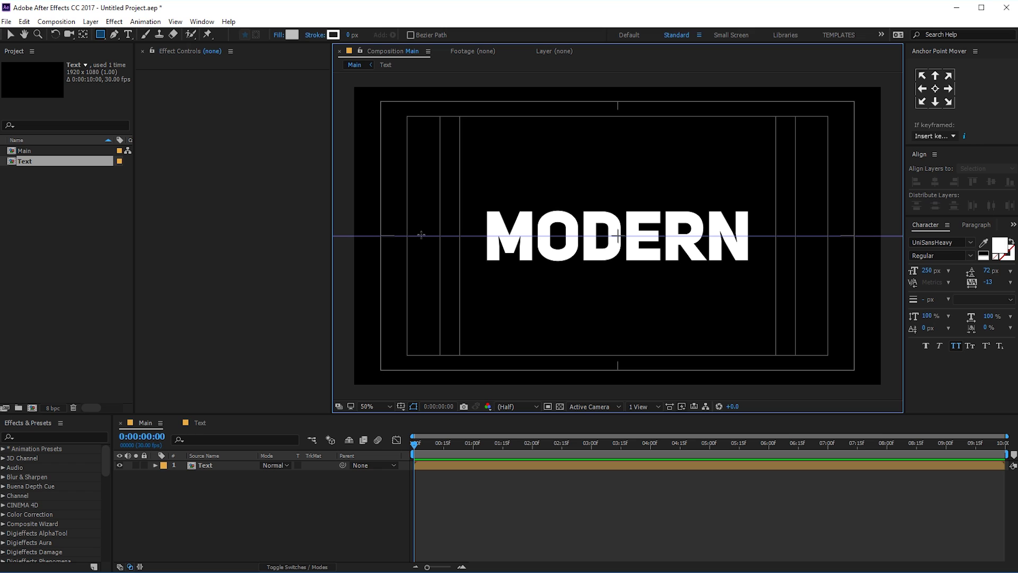
mouse_move(418, 234)
mouse_down()
mouse_move(584, 189)
mouse_move(815, 148)
mouse_up()
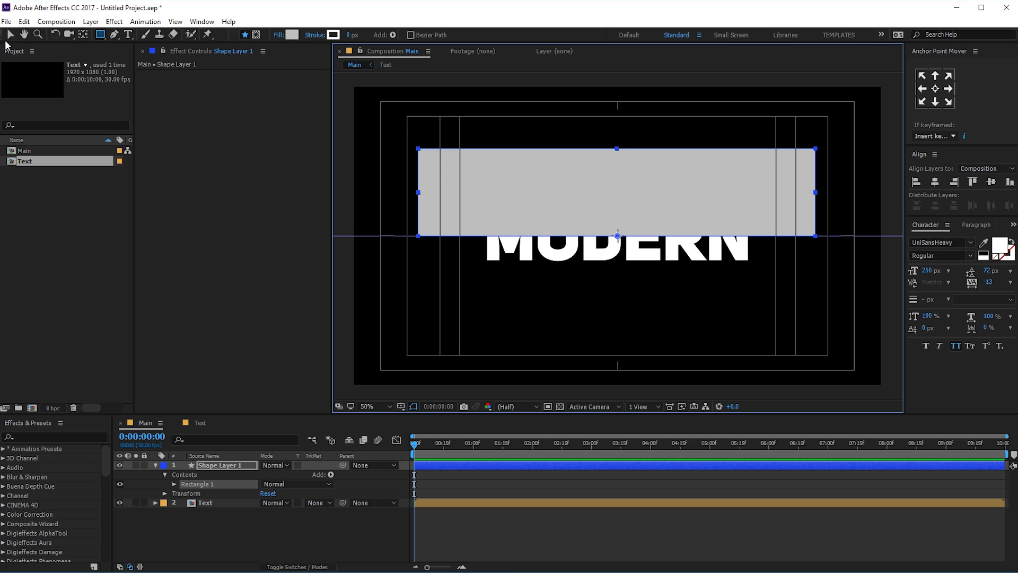
Centre the rectangle layer's anchor point and align the layer horizontally to the centre of the composition
click(10, 35)
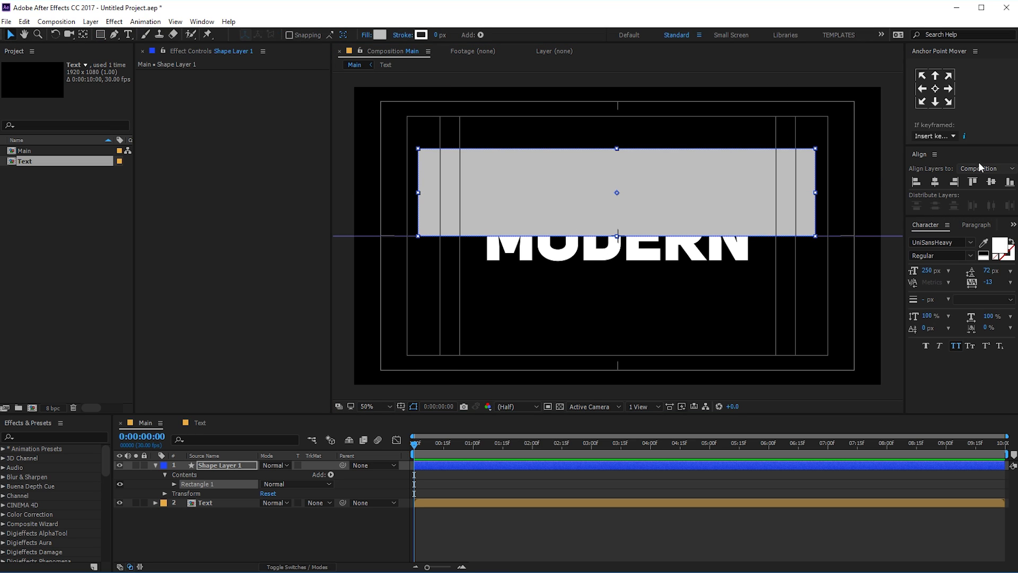
click(935, 89)
click(935, 184)
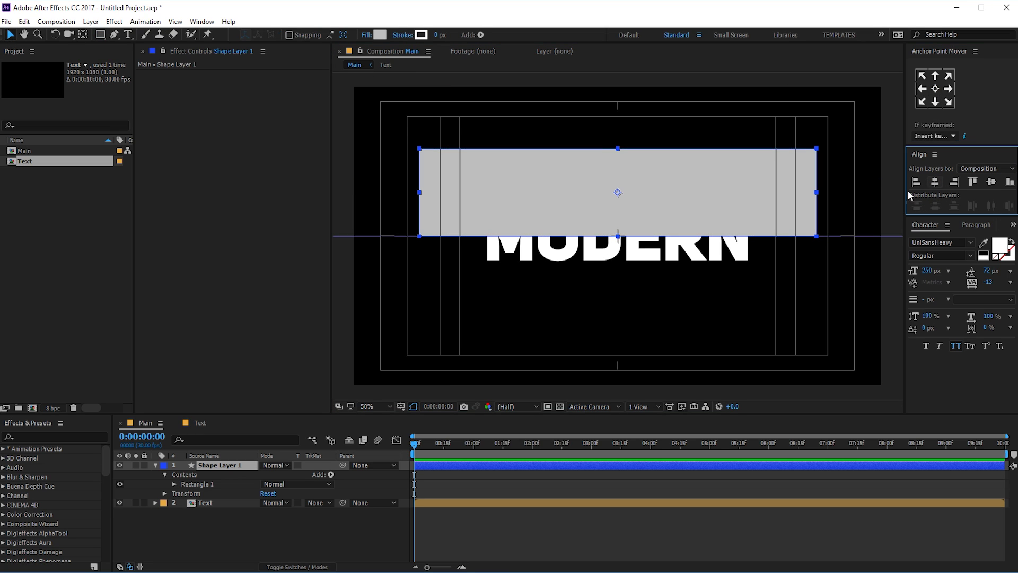
Rename the shape layer Matte_01 and use it as the alpha track matte of the Text layer
click(192, 509)
click(221, 466)
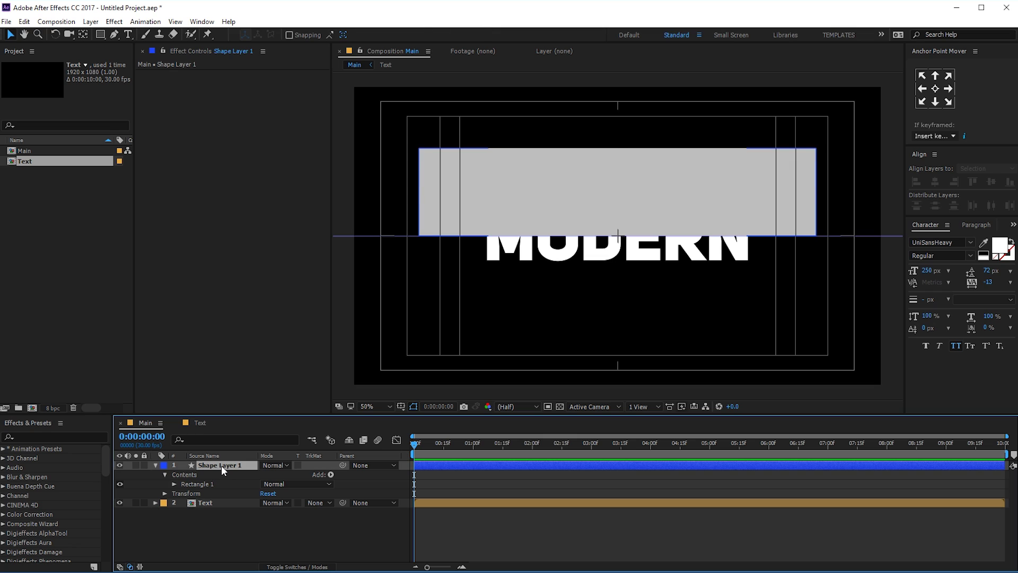
key(Return)
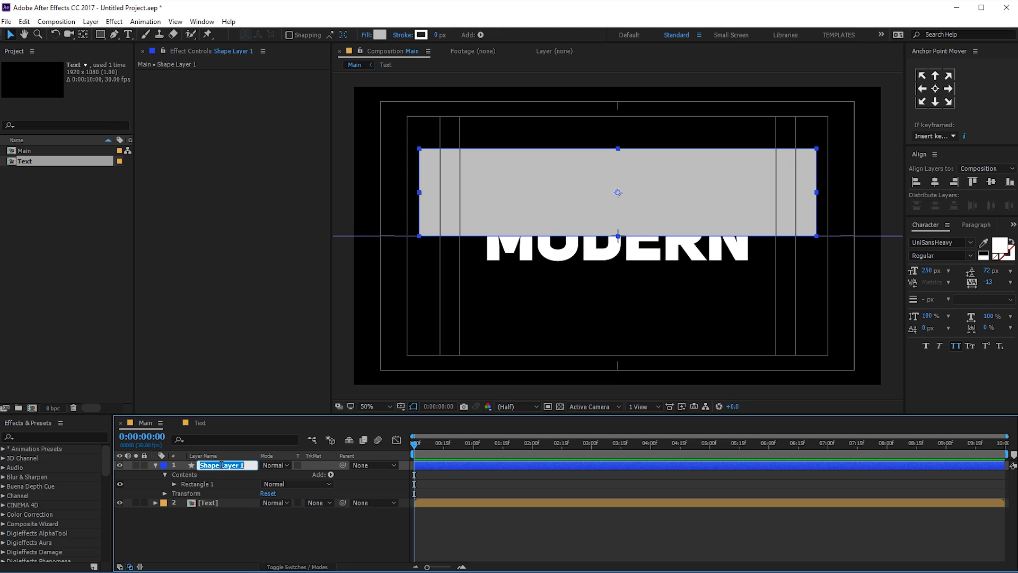
text(Matte_01)
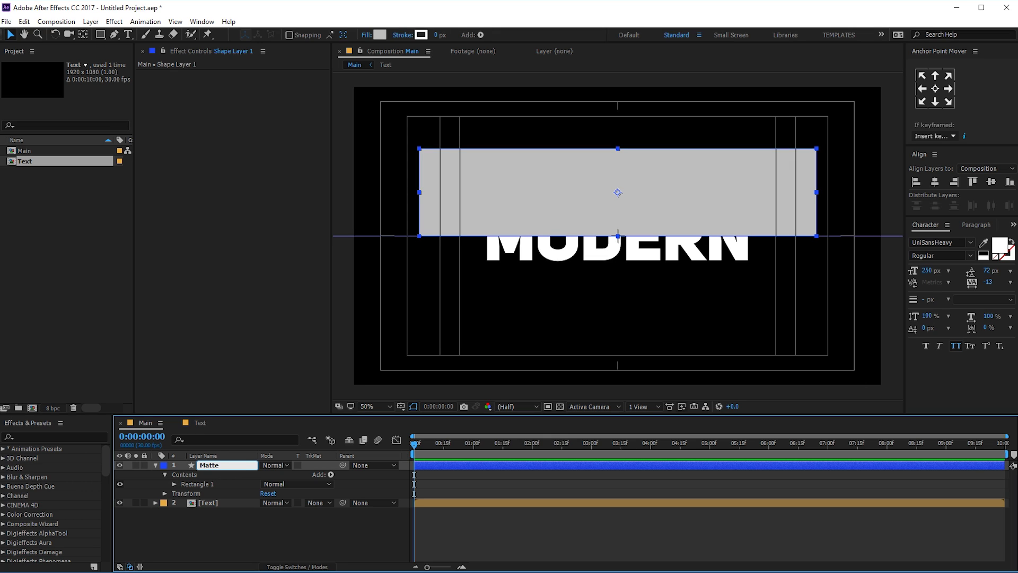
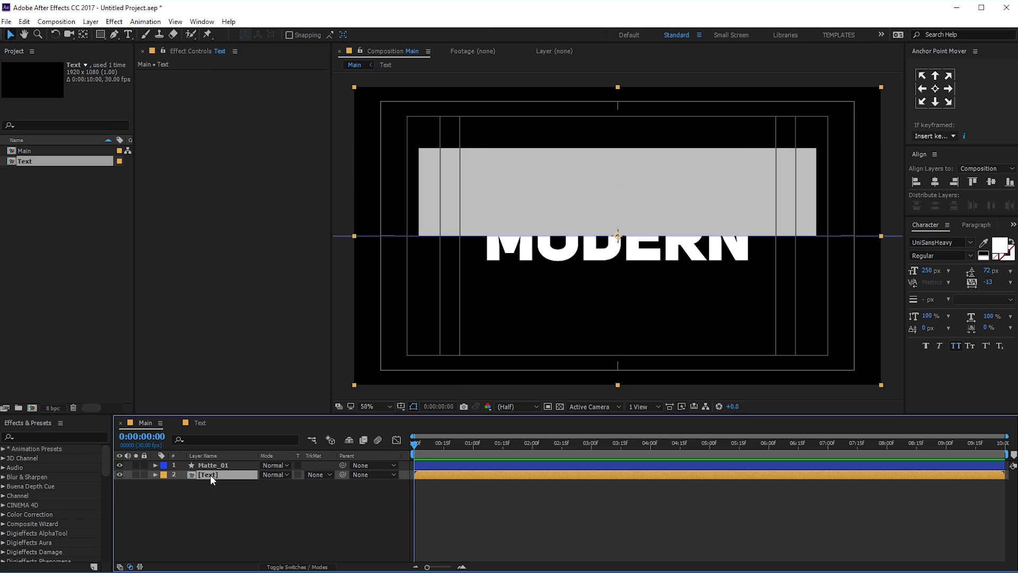
click(317, 475)
click(337, 503)
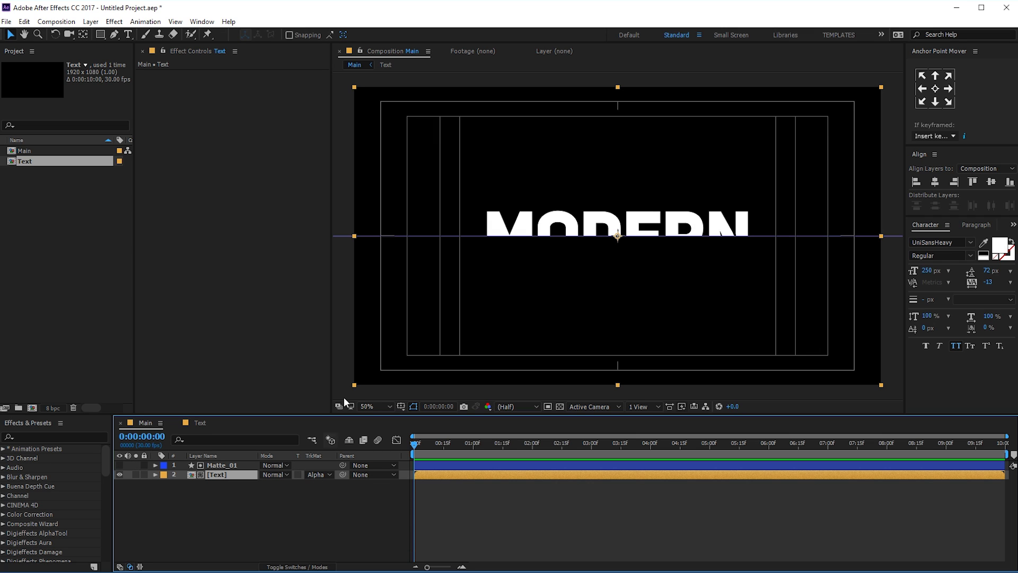
Pre-compose the Matte_01 and Text layers into a new composition named Top
drag(207, 502, 220, 466)
right_click(219, 464)
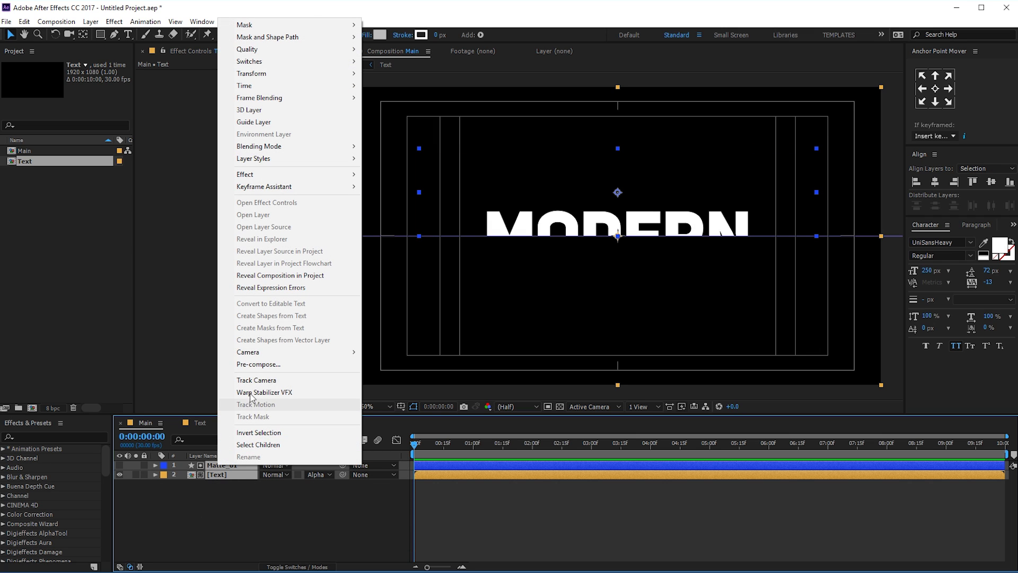
click(258, 364)
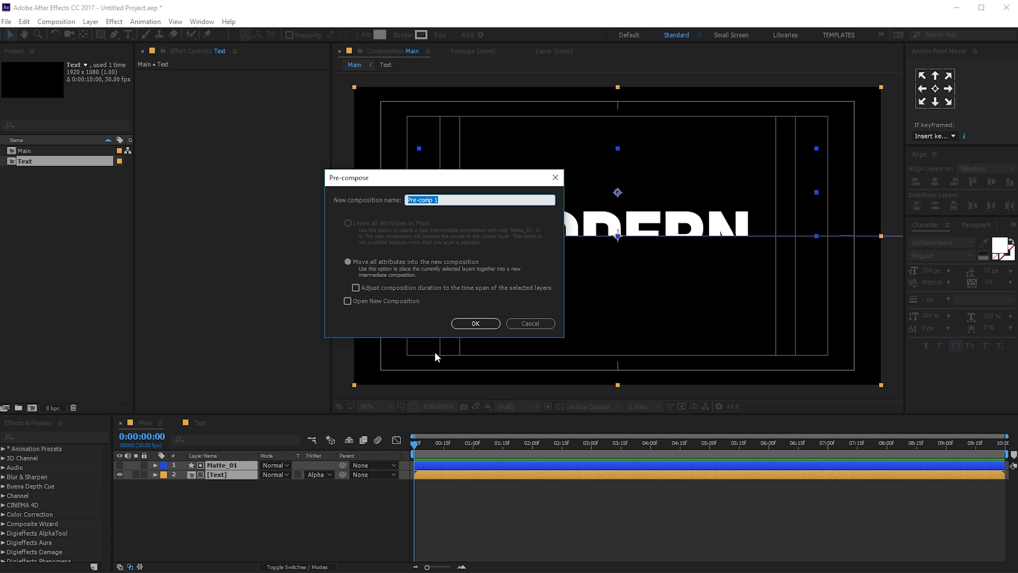
text(To)
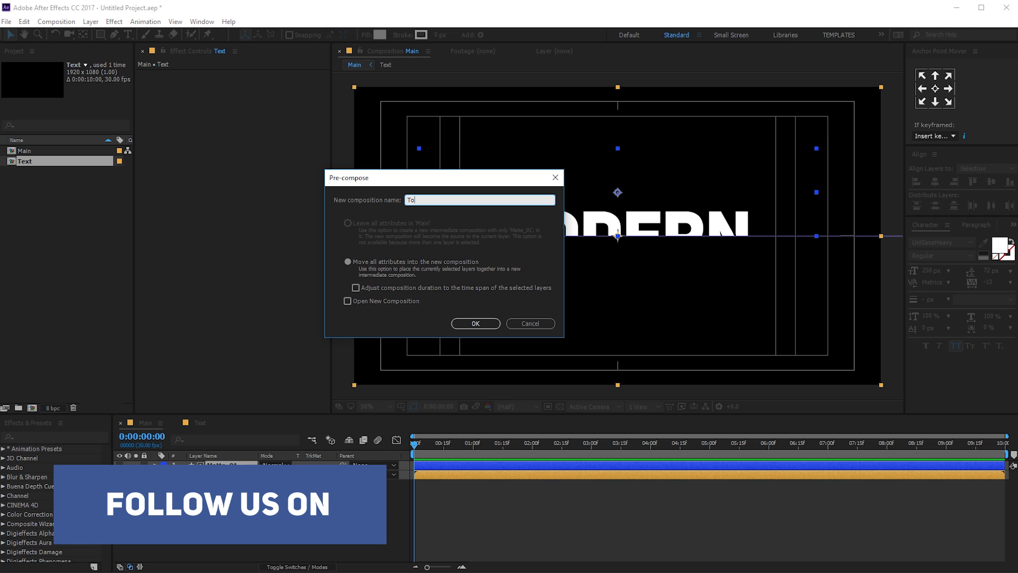
text(p)
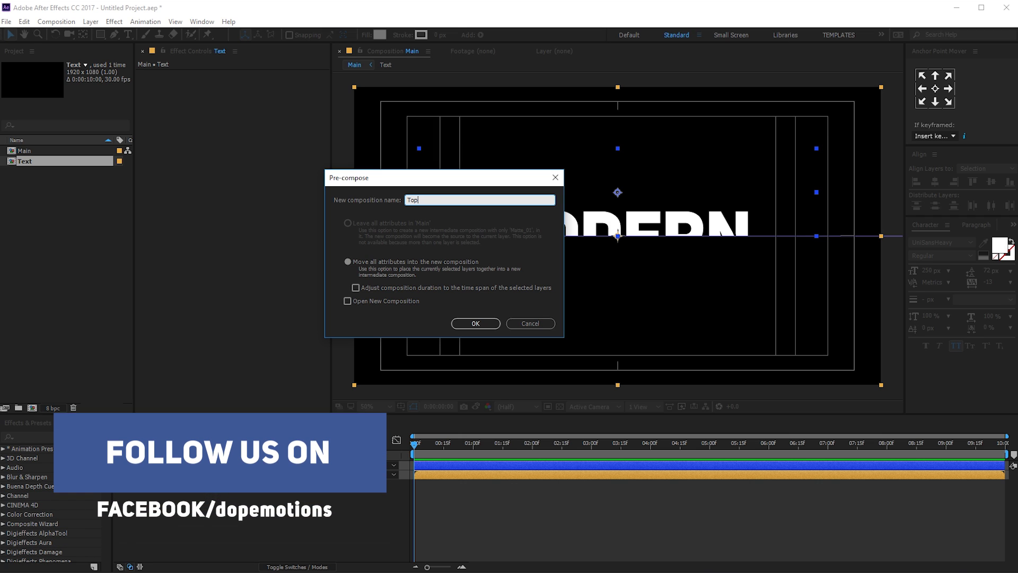
click(475, 323)
Try moving the Top layer away from the centre, and undo the move
drag(592, 170, 592, 194)
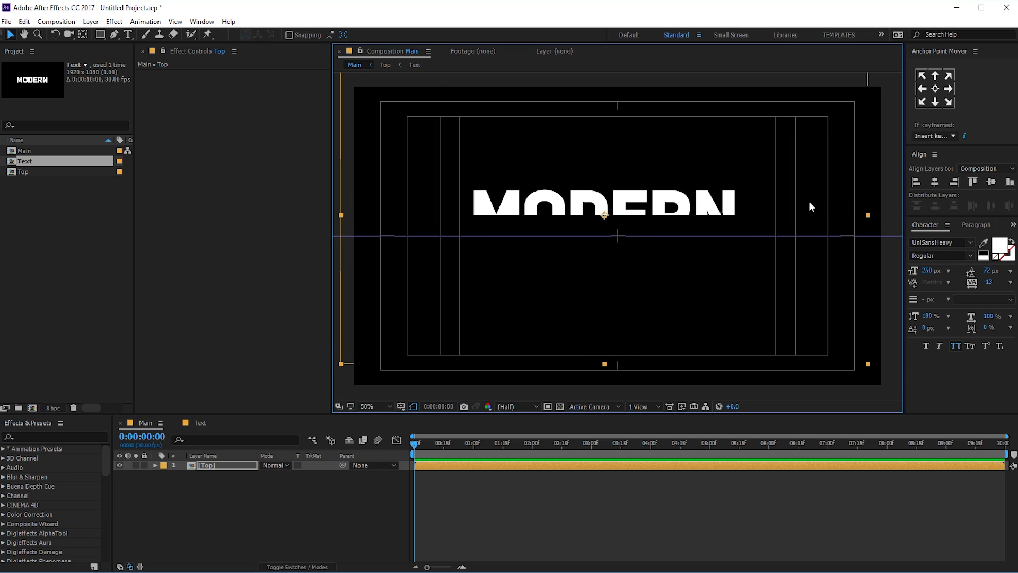
key(ctrl+Home)
click(213, 493)
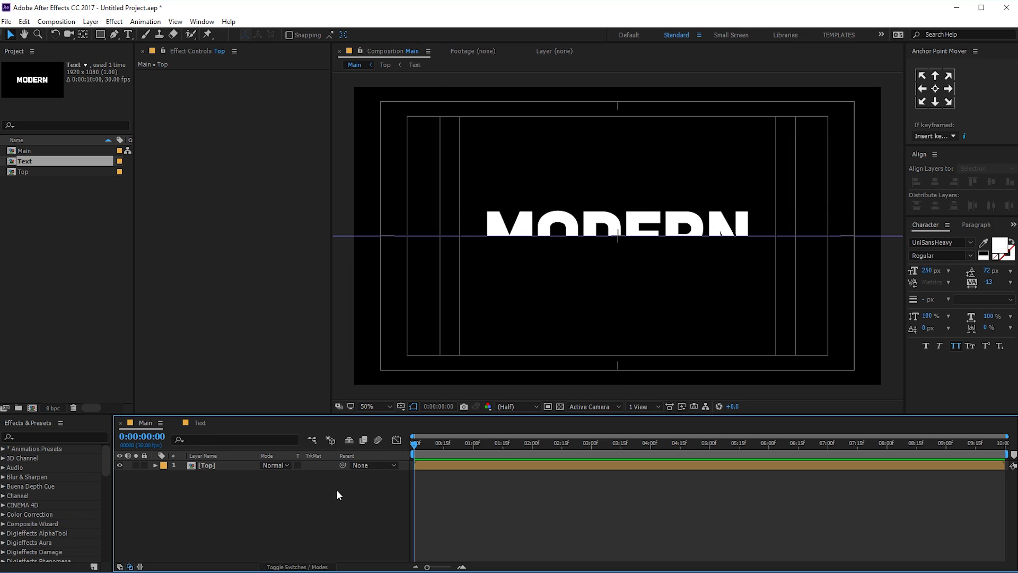
key(ctrl+a)
Duplicate the Top composition in the project and rename the copy Bottom
click(19, 186)
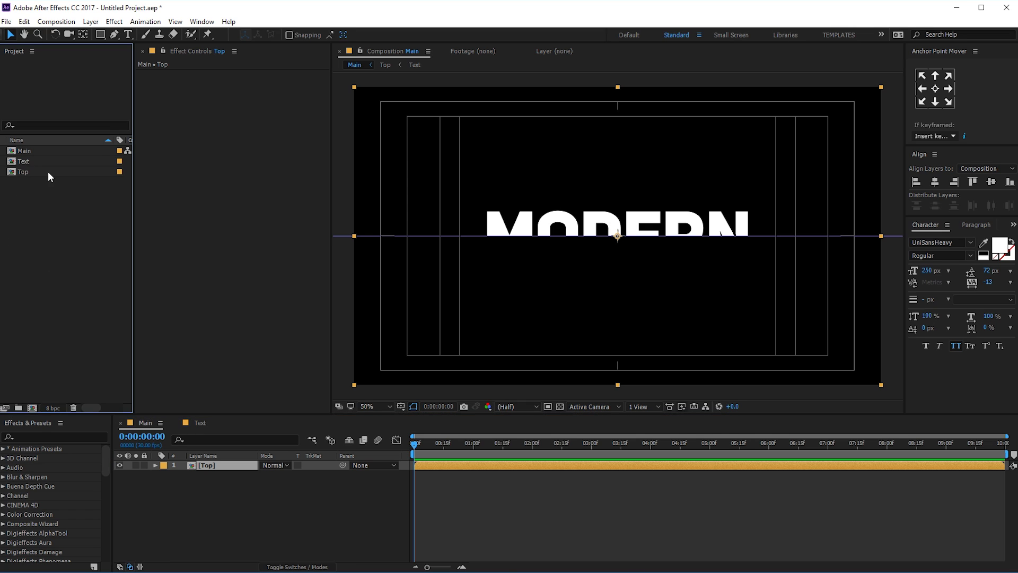
click(25, 173)
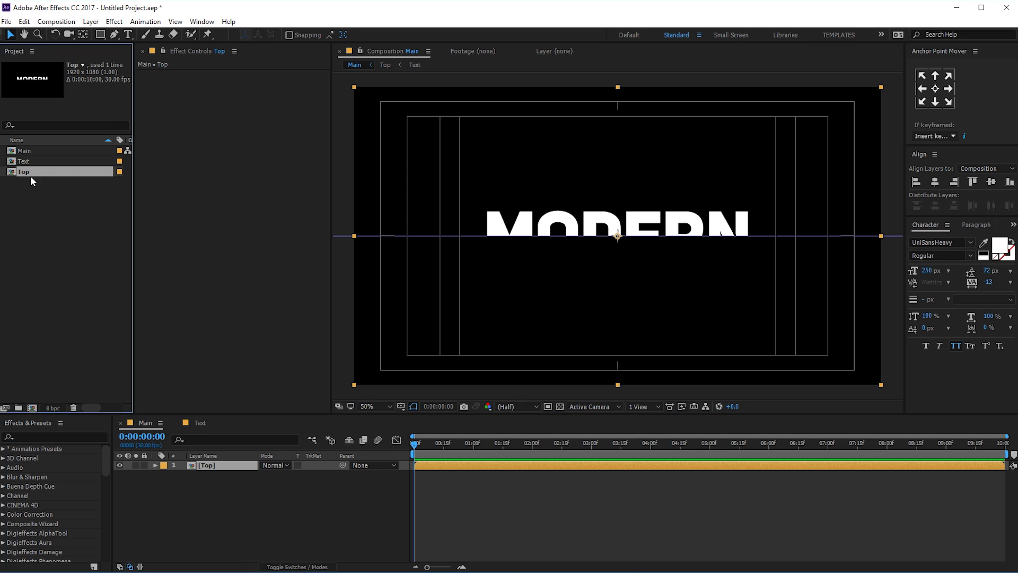
key(ctrl+d)
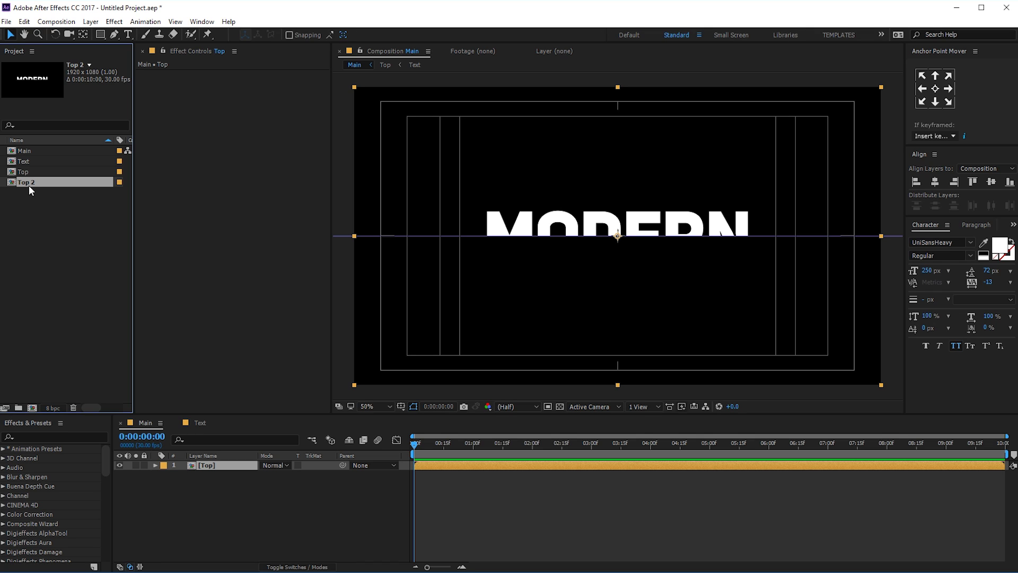
key(Return)
text(Bottom)
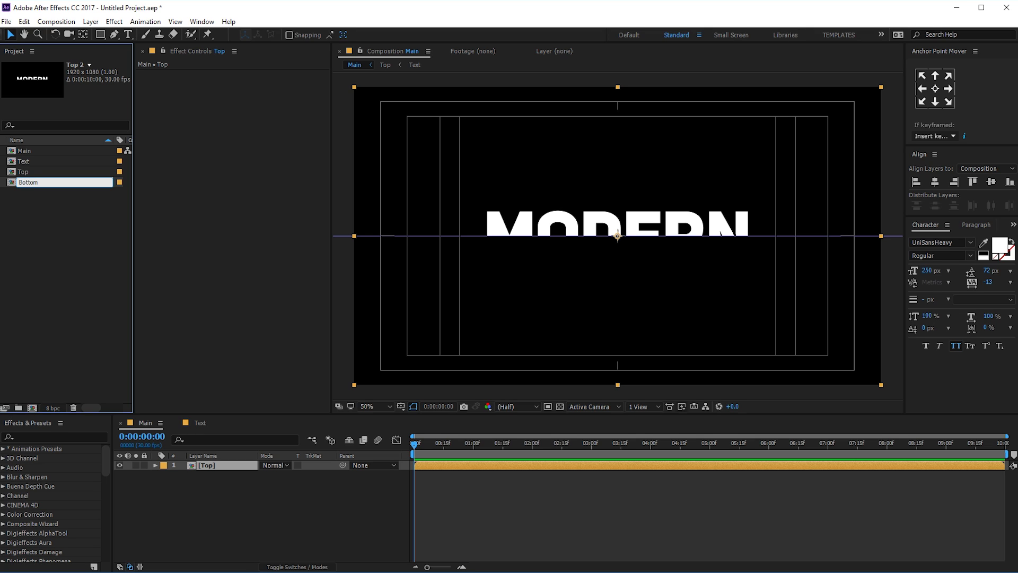
click(30, 209)
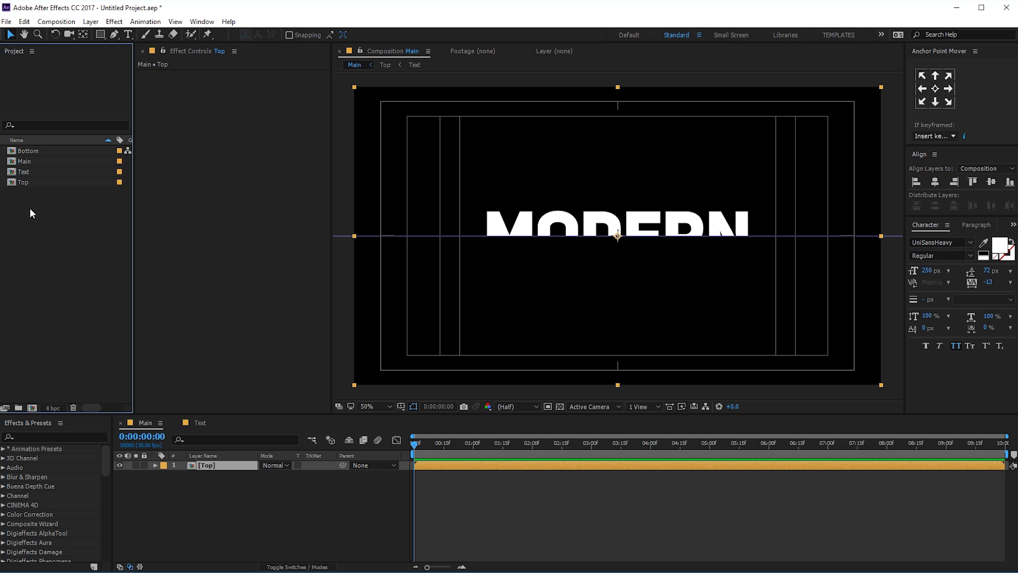
In the Bottom composition, move Matte_01 straight down until its upper edge meets the guide, covering the title's lower half
double_click(34, 151)
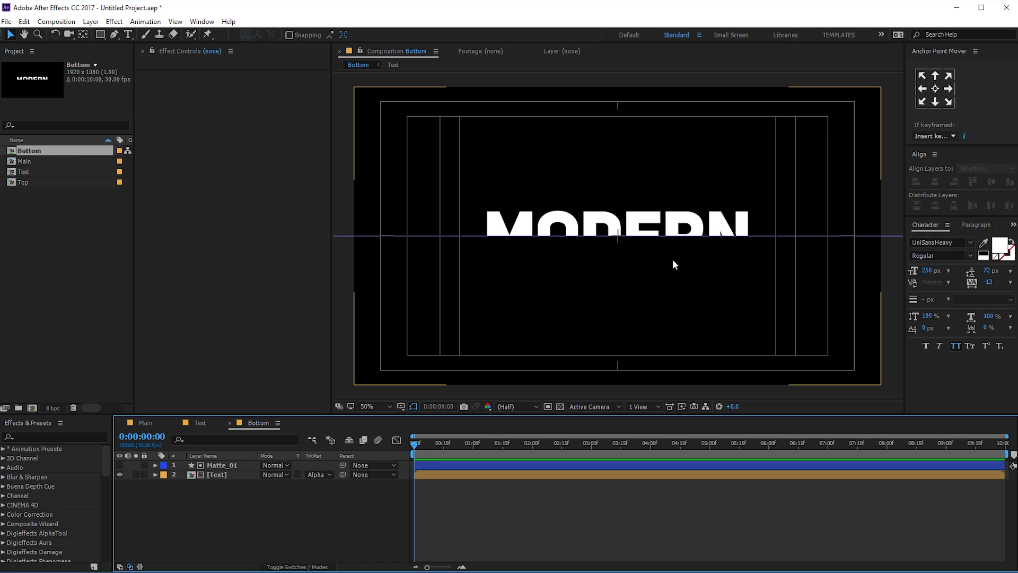
click(218, 467)
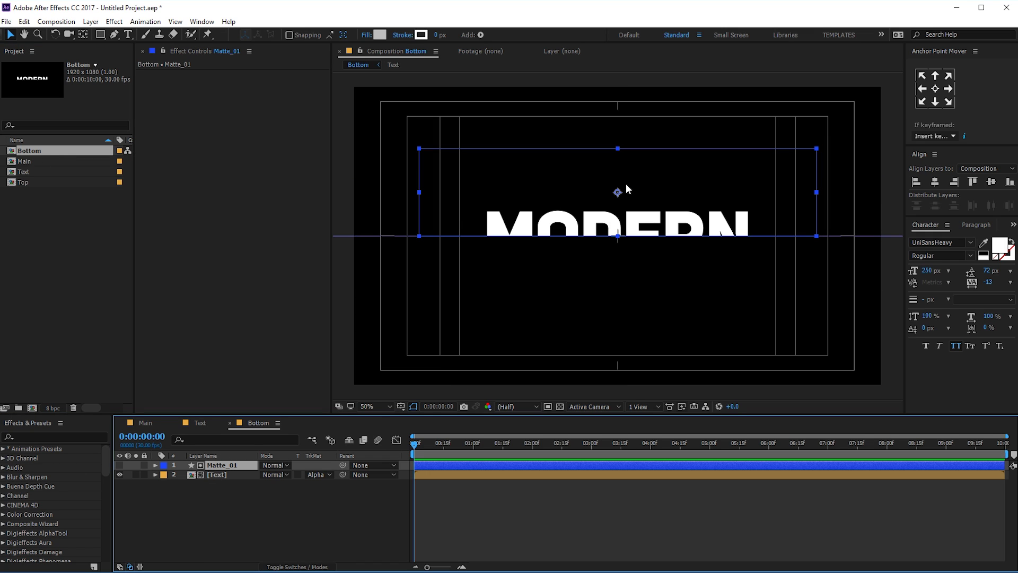
drag(618, 193, 618, 279)
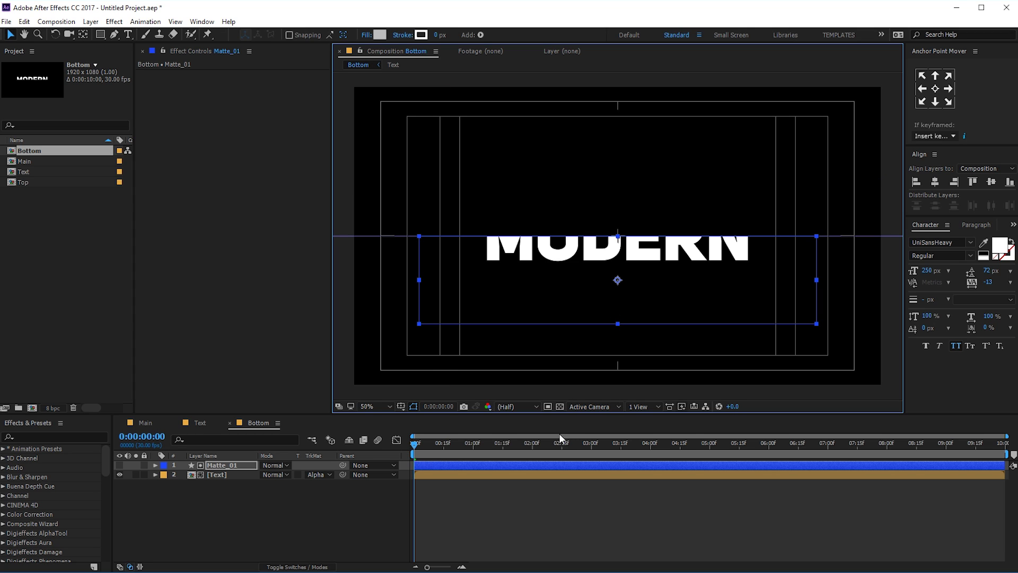
click(228, 511)
Place the Bottom composition in the Main composition as a layer beneath Top
click(153, 422)
click(228, 467)
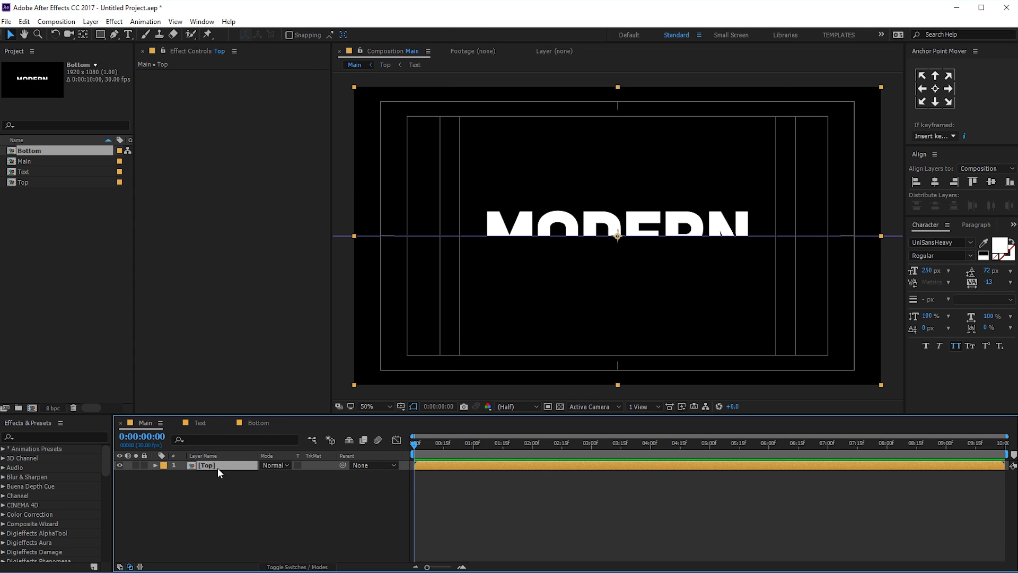
click(57, 152)
drag(45, 152, 218, 485)
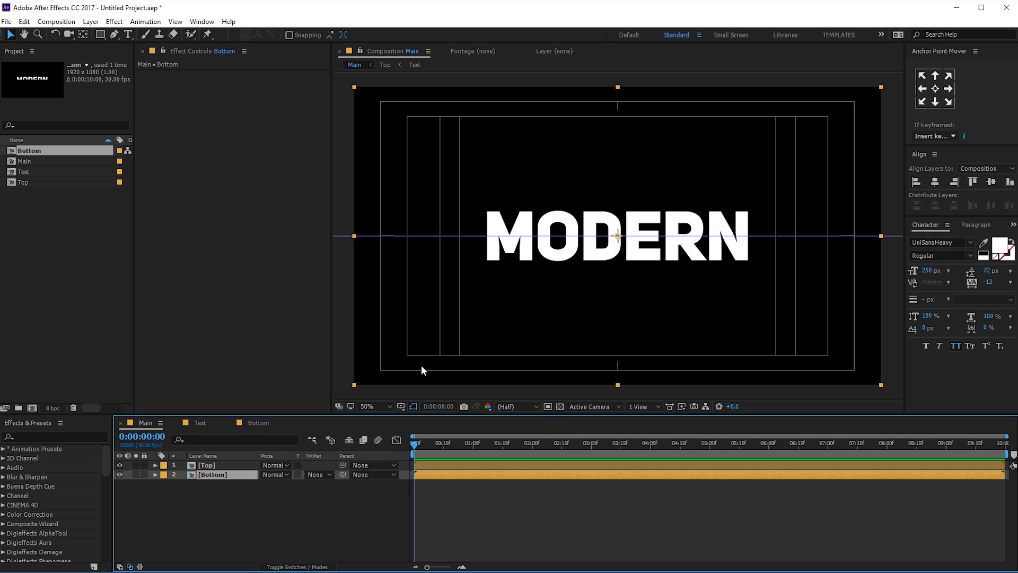
Try moving the Bottom layer down to separate the title halves, and undo the move
drag(421, 368, 419, 383)
click(586, 230)
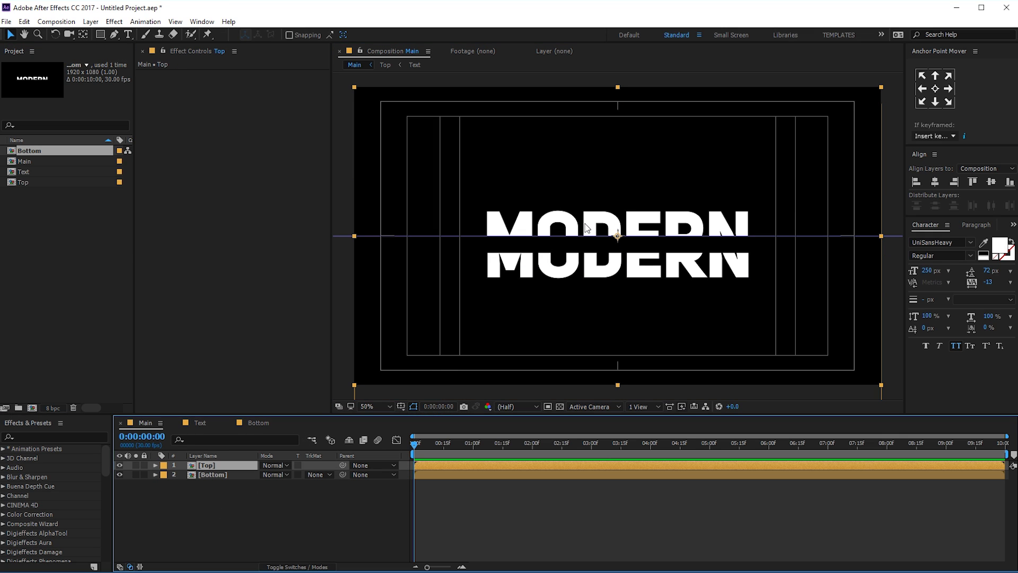
key(ctrl+z)
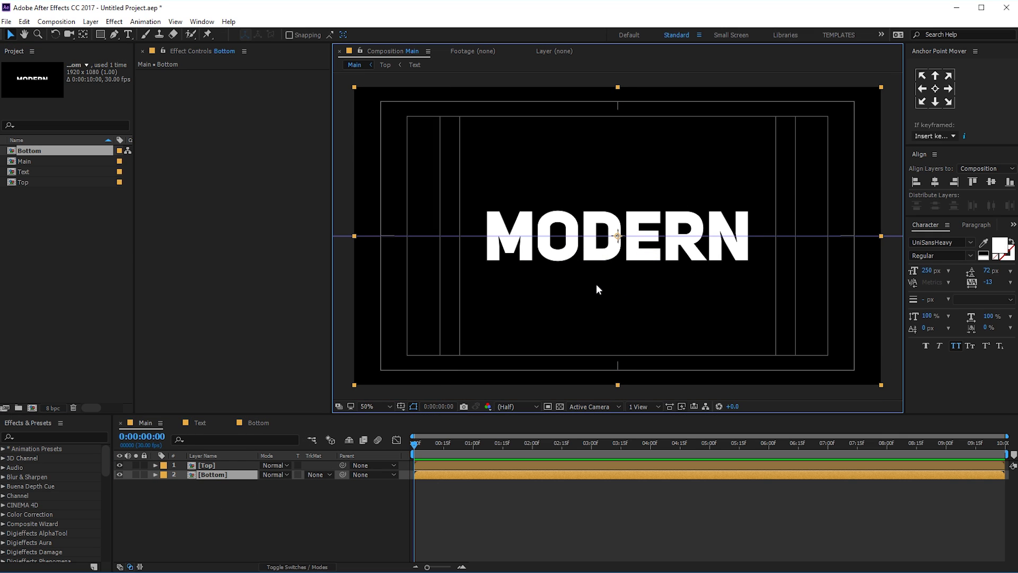
click(231, 523)
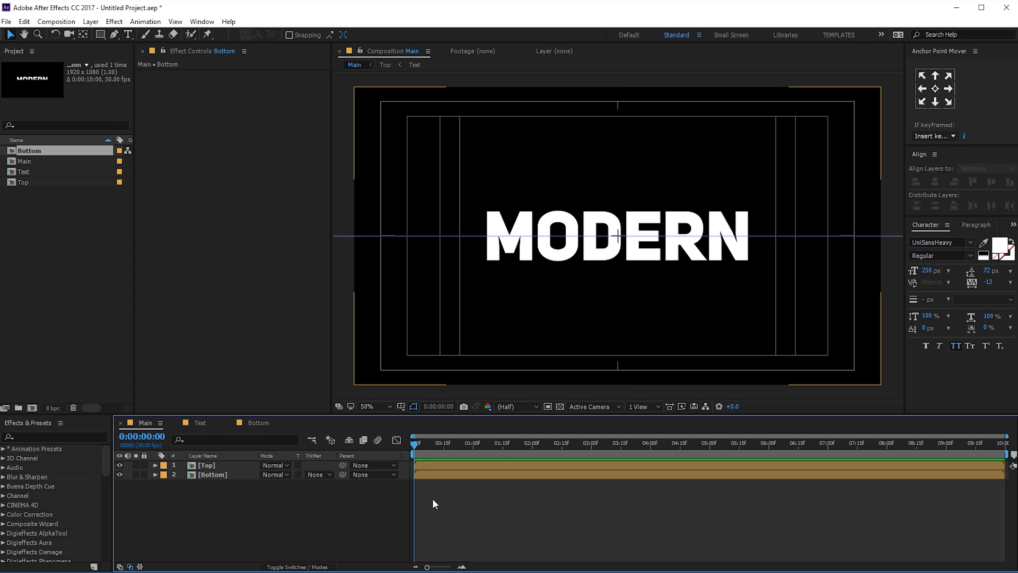
Add a text layer reading TITLE ANIMATION above the MODERN title in the Main composition
click(128, 34)
click(528, 169)
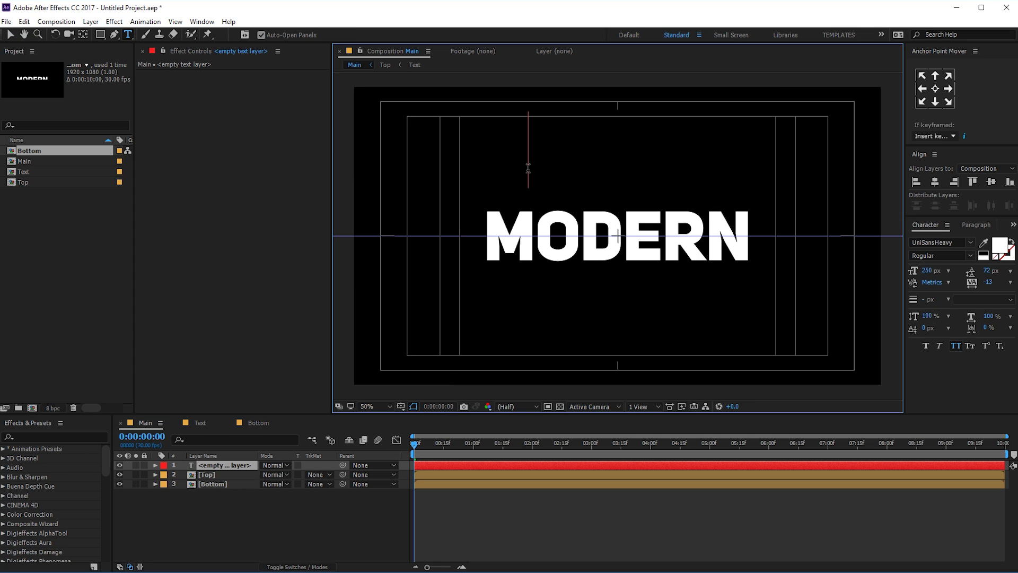
text(TITLE)
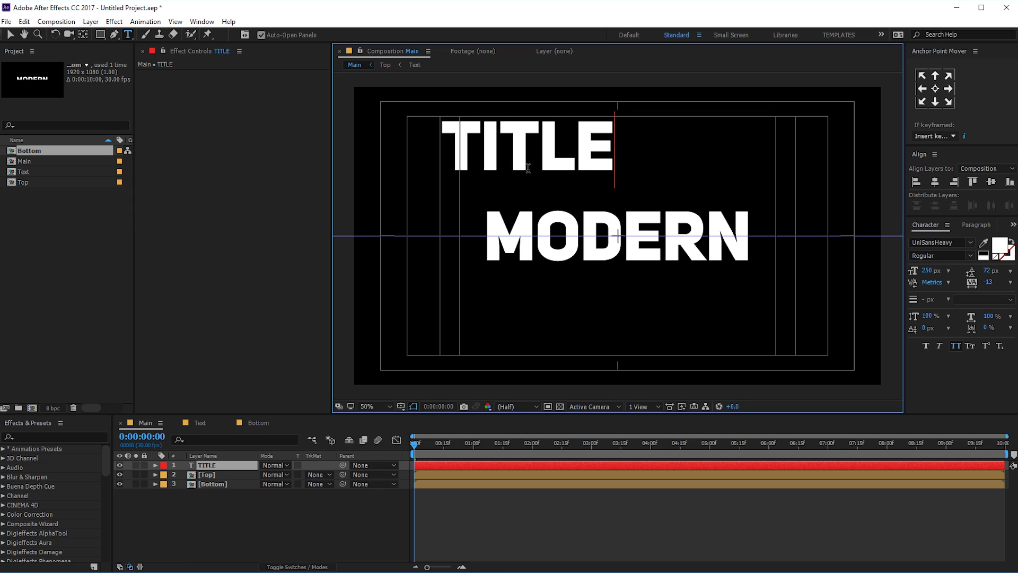
text( ANIMATION)
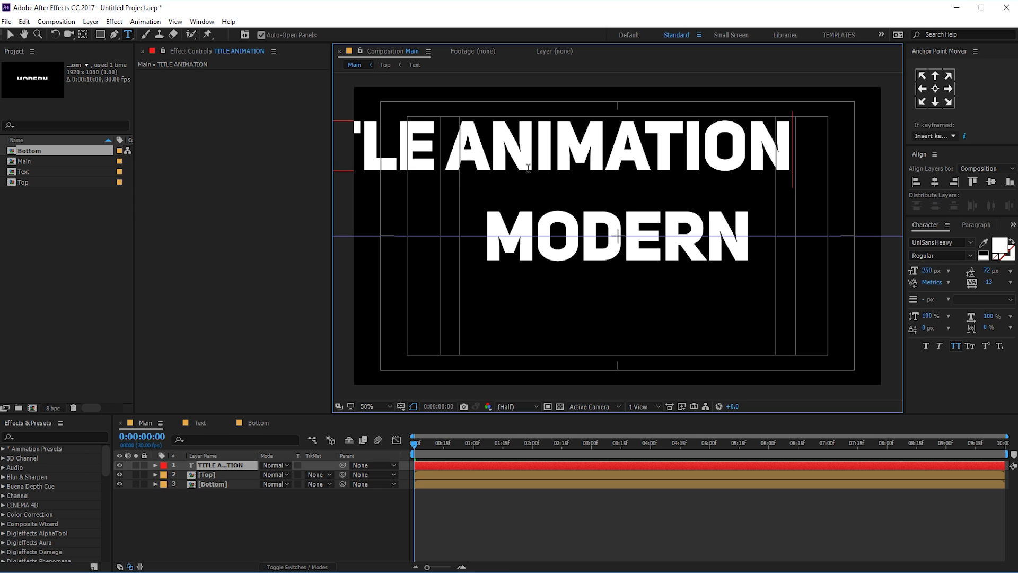
click(11, 35)
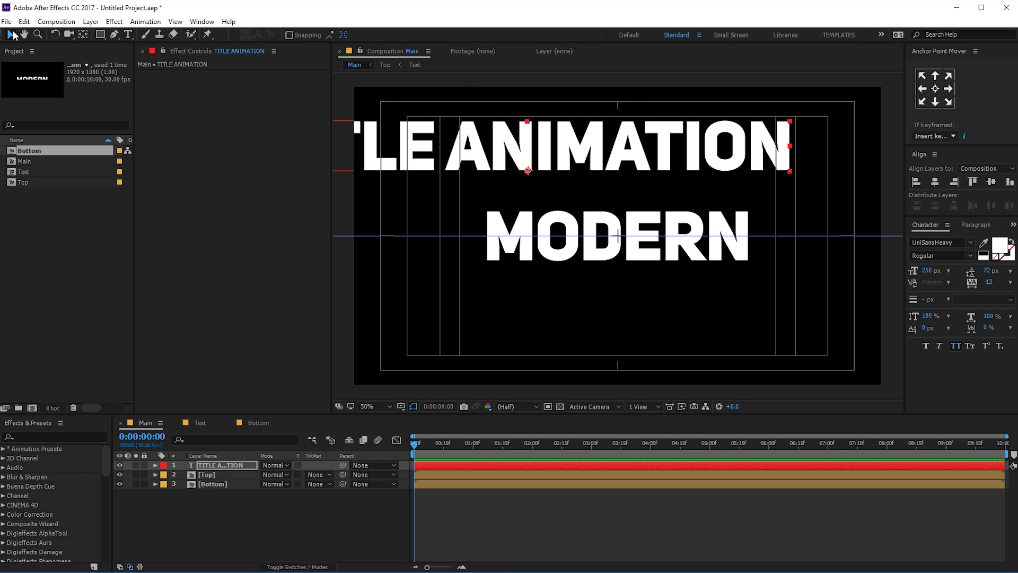
Set the TITLE ANIMATION text to UniSansSemiBold at 71 px with tracking of 342
click(970, 242)
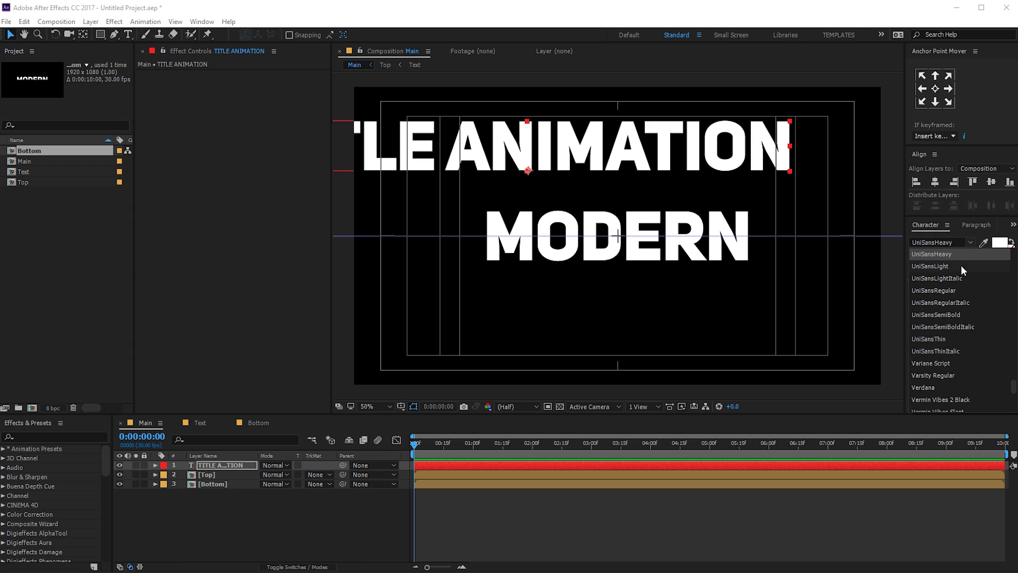
click(953, 317)
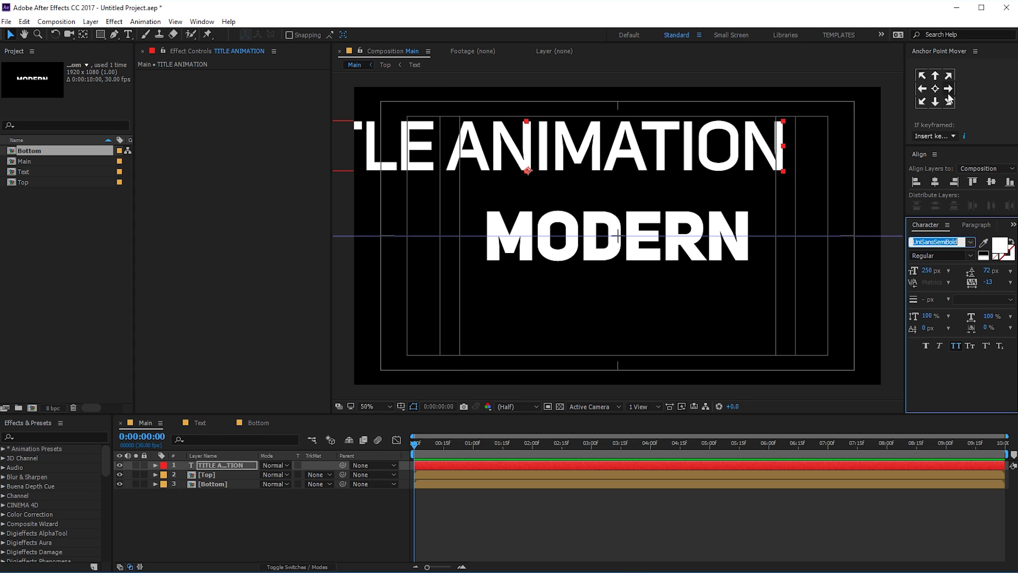
click(922, 88)
drag(927, 275, 881, 285)
drag(987, 281, 1014, 281)
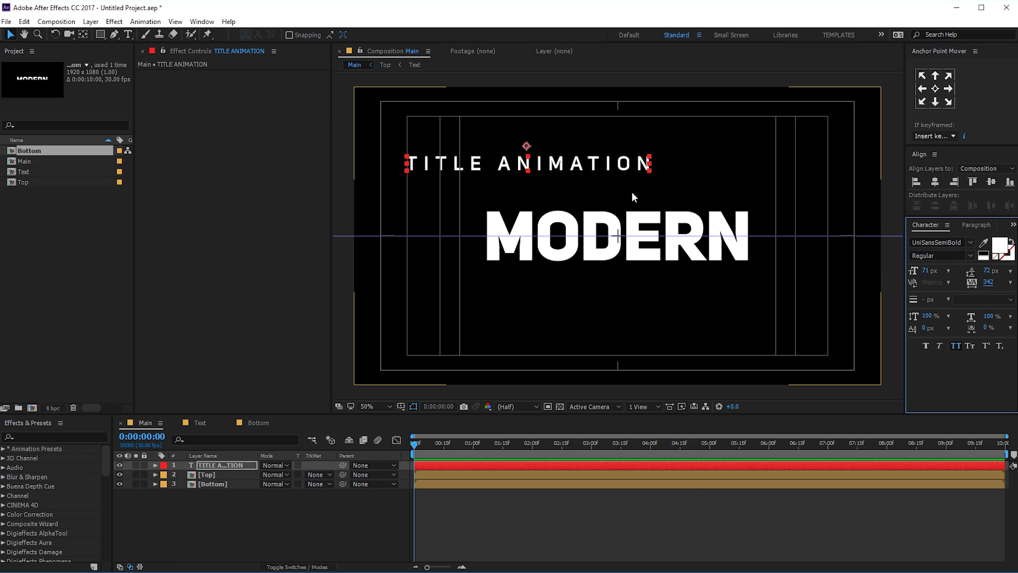
Center the TITLE ANIMATION layer's anchor point and align the layer to the middle of the composition both ways
click(934, 89)
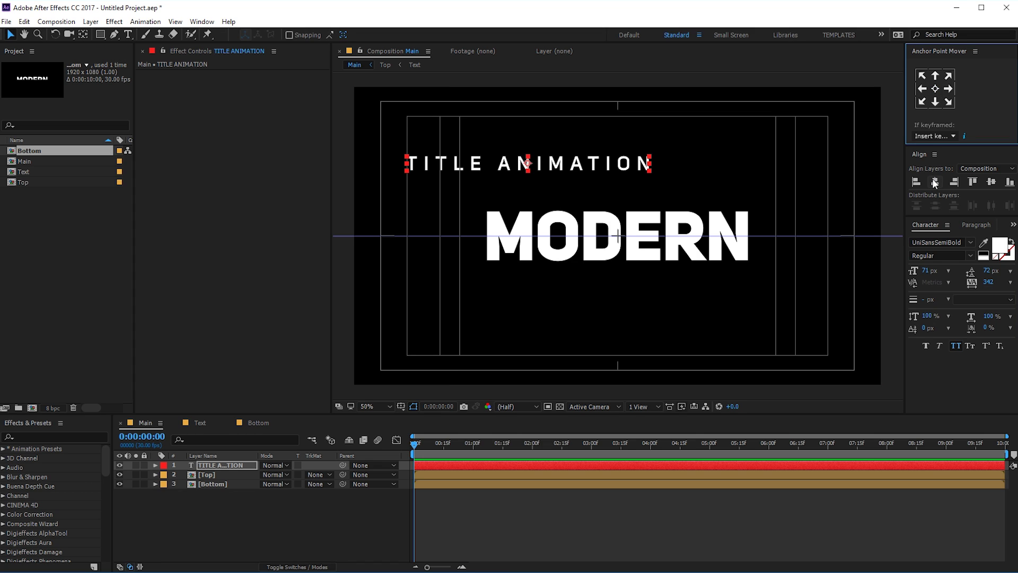
click(934, 181)
click(991, 182)
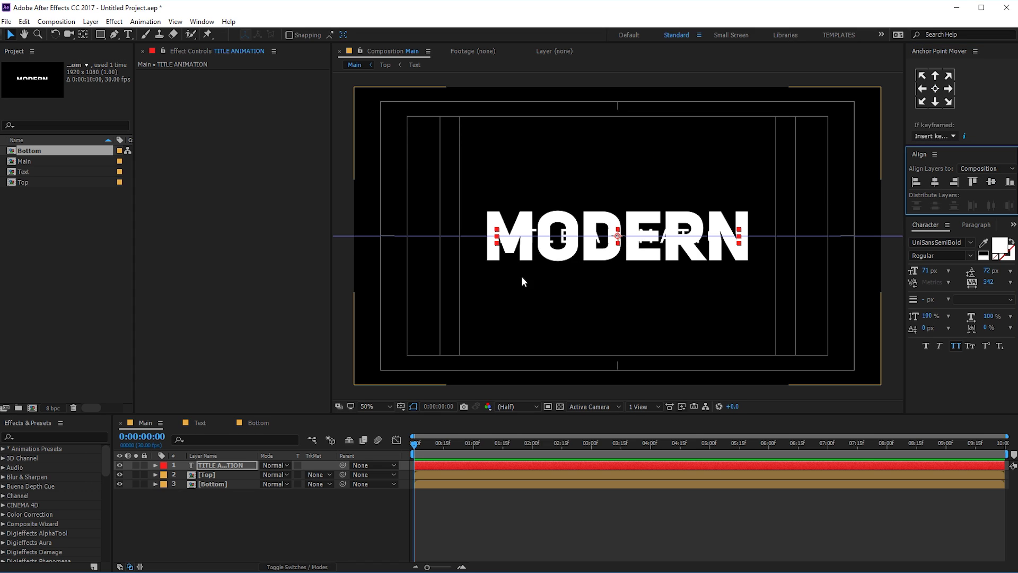
Reveal the Position properties of the Top and Bottom layers in Main at 0:00:00:10
click(211, 477)
click(218, 465)
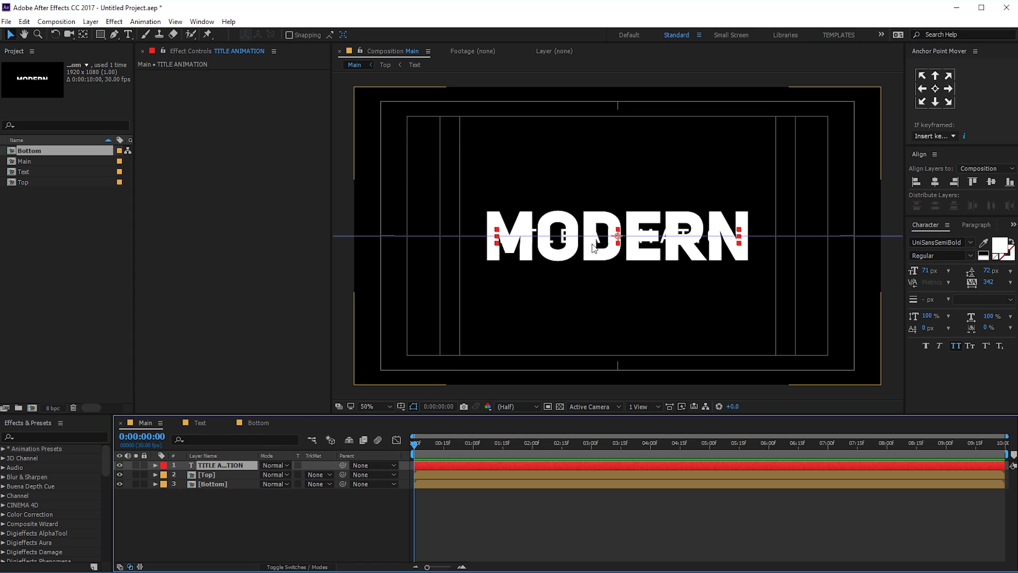
scroll(490, 491, up, 2)
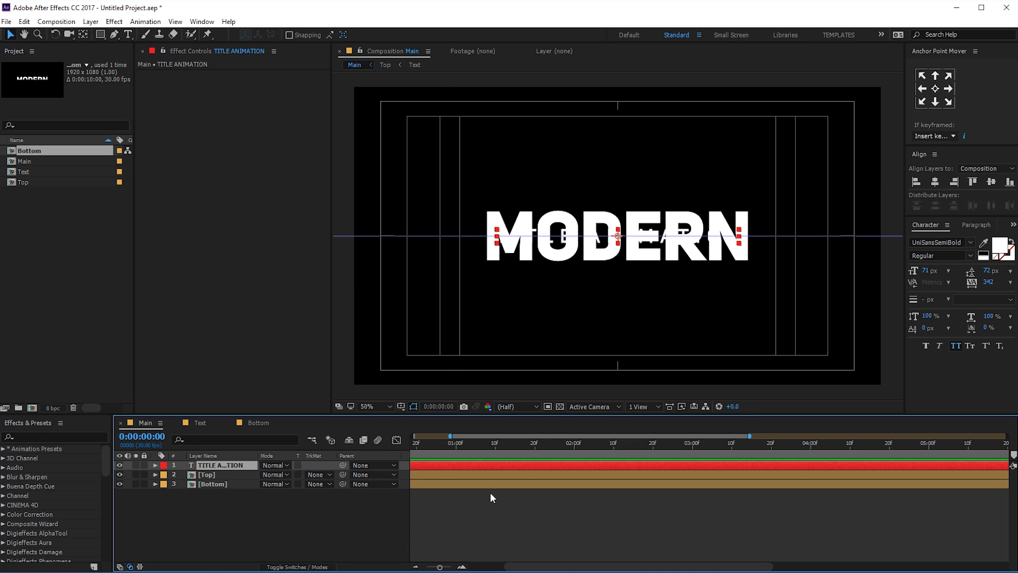
click(207, 477)
drag(446, 444, 454, 446)
drag(176, 507, 243, 472)
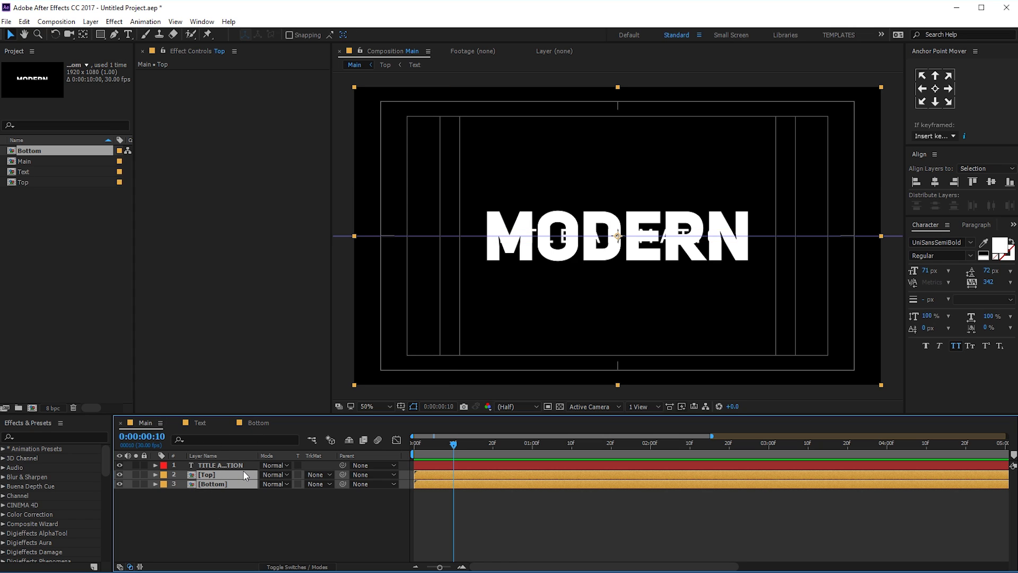
key(p)
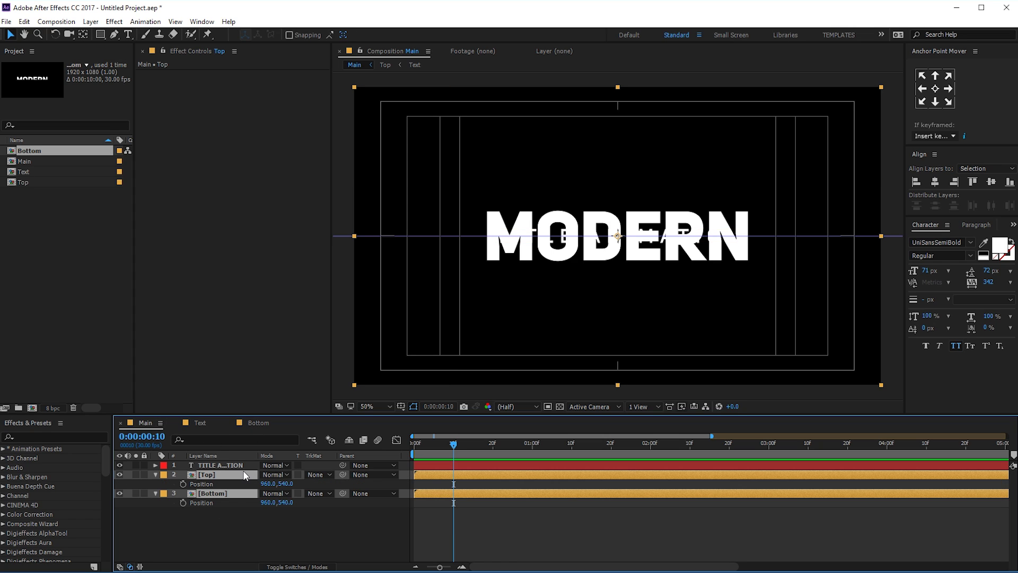
click(188, 513)
Open the Top composition and set a Position keyframe for Matte_01 at 0:00:01:00
double_click(208, 472)
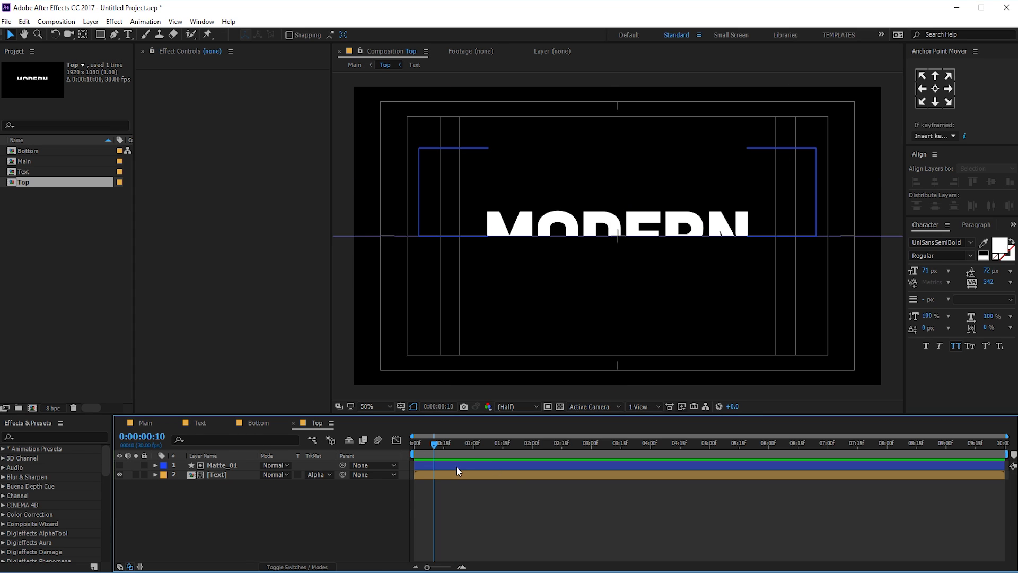
key(equal)
drag(495, 564, 476, 564)
drag(529, 446, 533, 449)
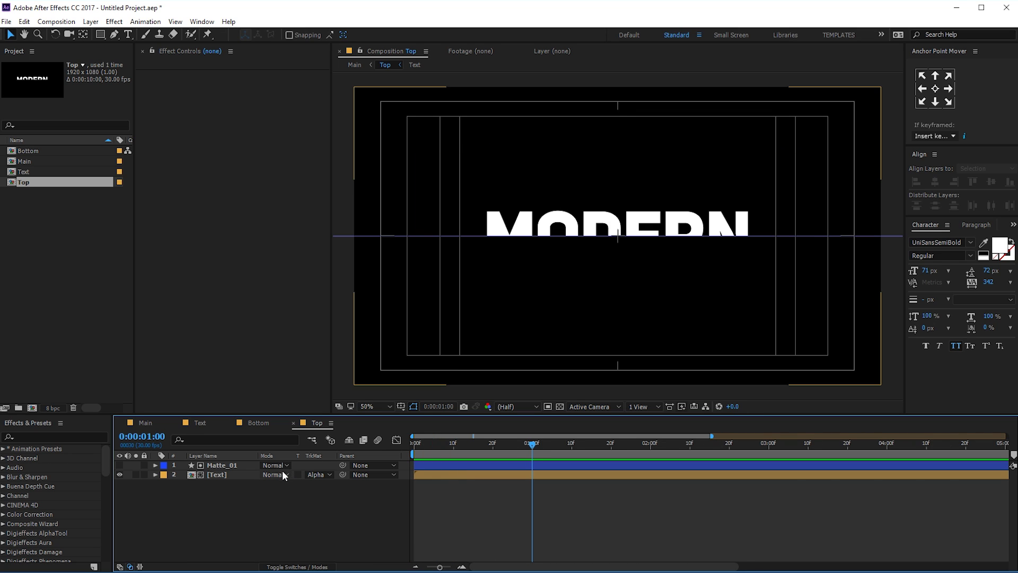
click(220, 474)
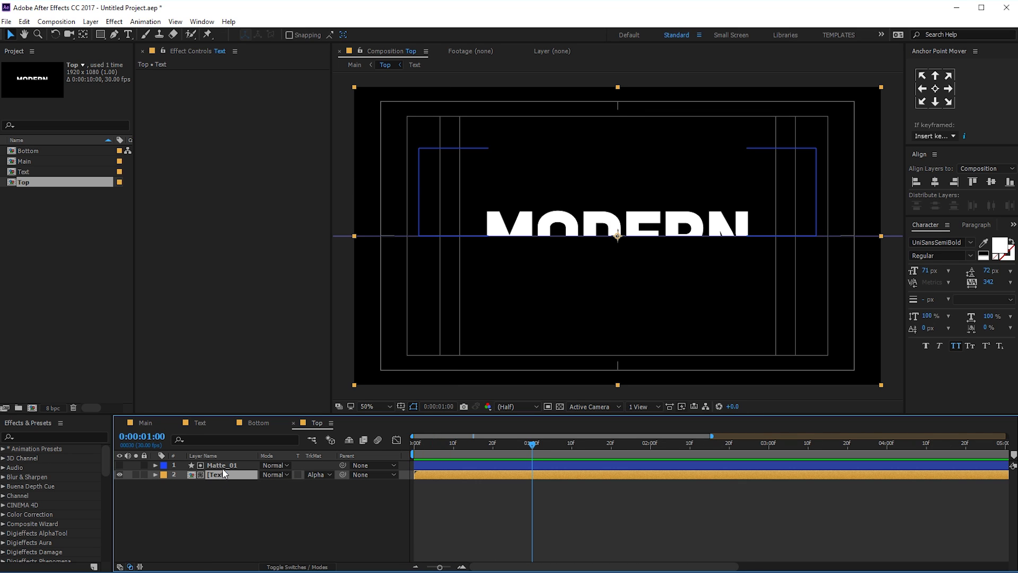
click(222, 467)
key(p)
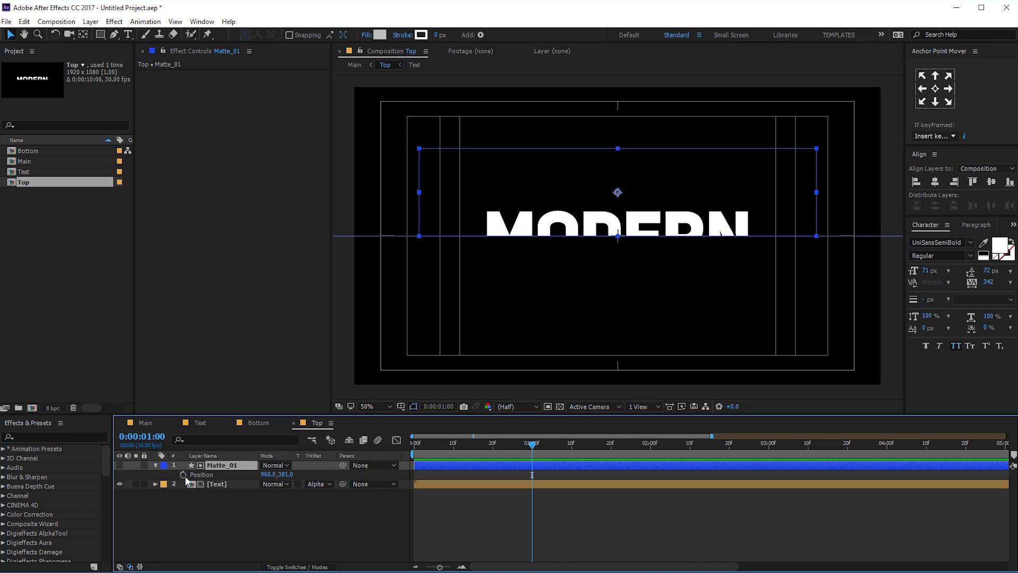
click(184, 475)
At 0:00:00:10, move Matte_01 straight up to Position 960, 237 so it clears the title's upper half
drag(532, 443, 383, 441)
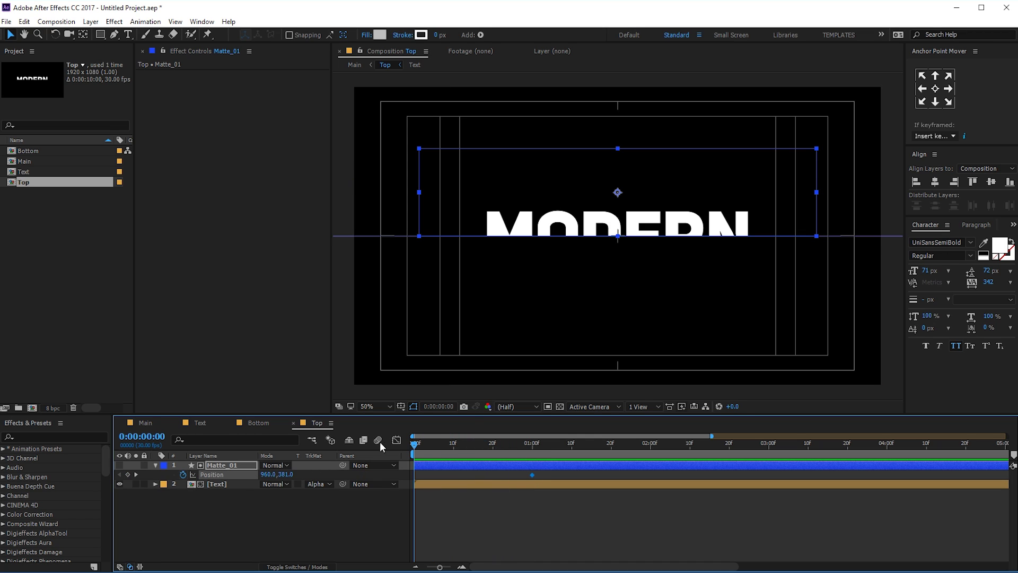
click(449, 445)
drag(450, 449, 454, 446)
key(alt+shift+p)
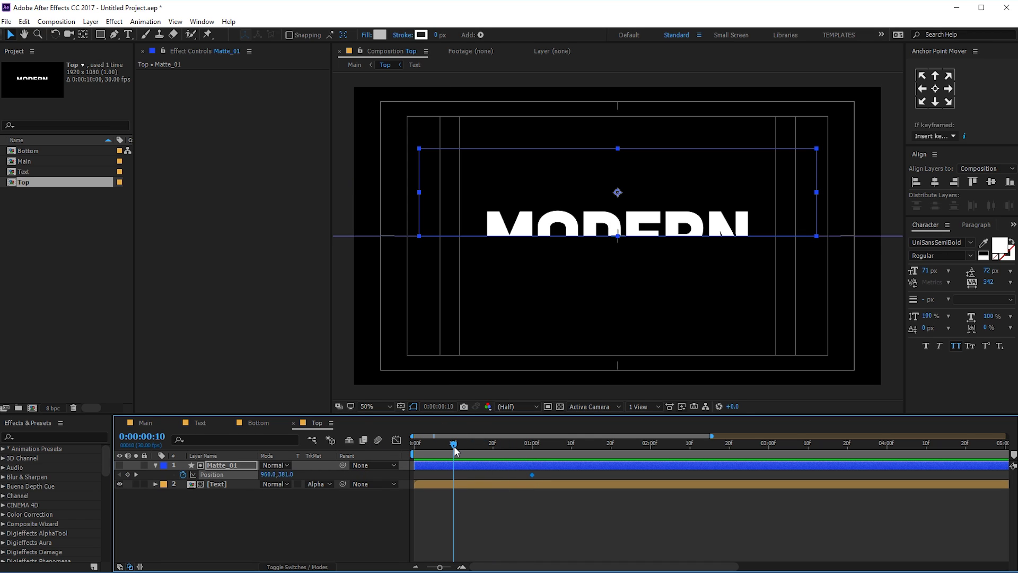
click(657, 213)
drag(658, 214, 661, 176)
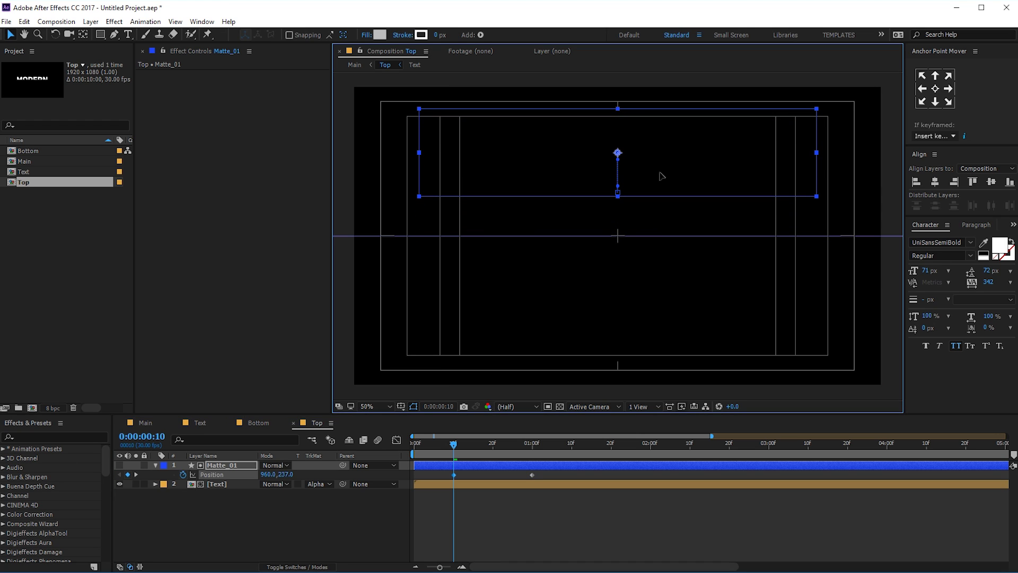
Easy-ease both Matte_01 Position keyframes, shape the speed graph to a sharp early peak with a long slowdown, and preview it
drag(443, 474, 556, 485)
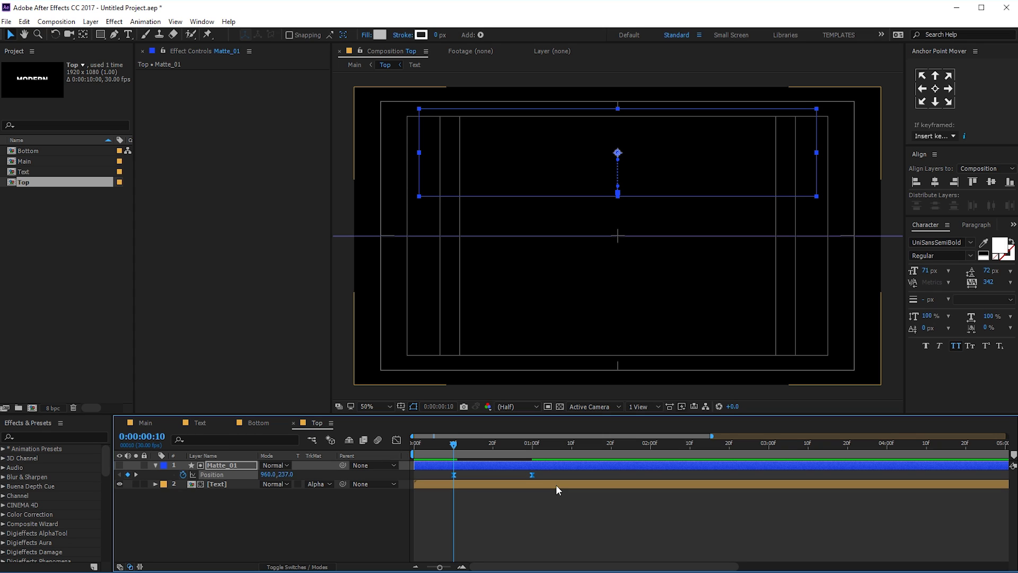
click(396, 440)
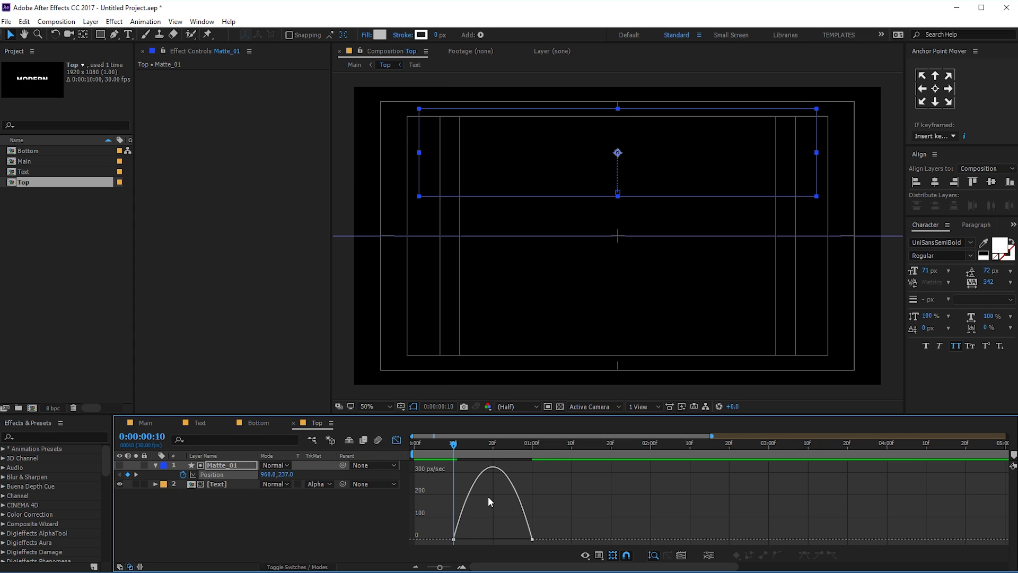
right_click(580, 492)
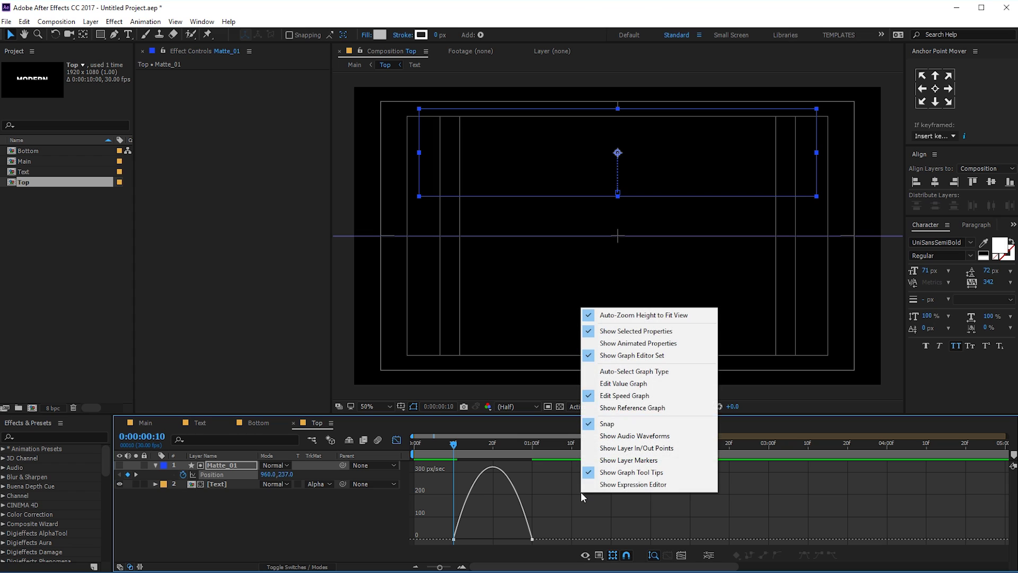
click(617, 383)
right_click(537, 485)
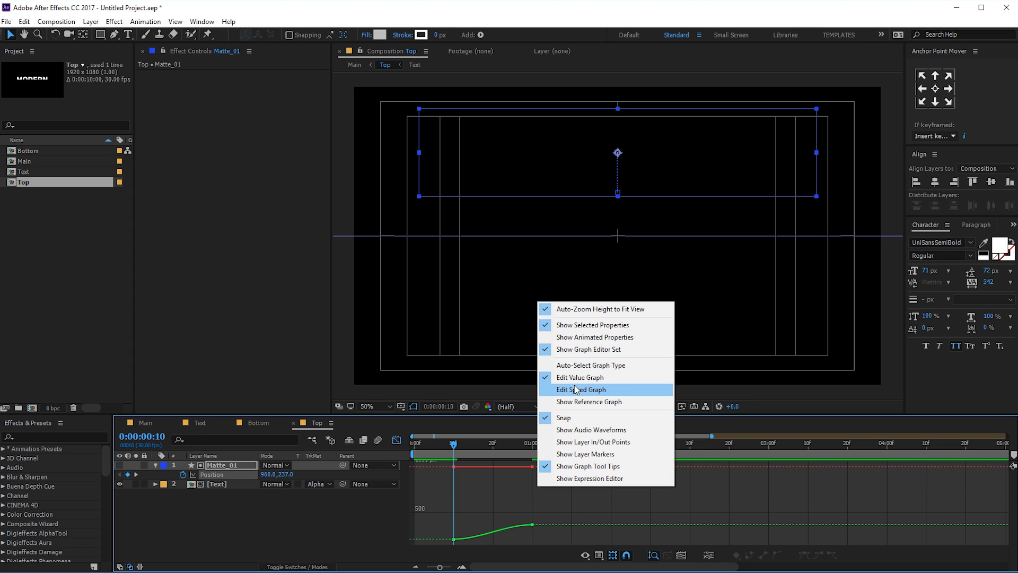
click(581, 389)
drag(539, 528, 479, 536)
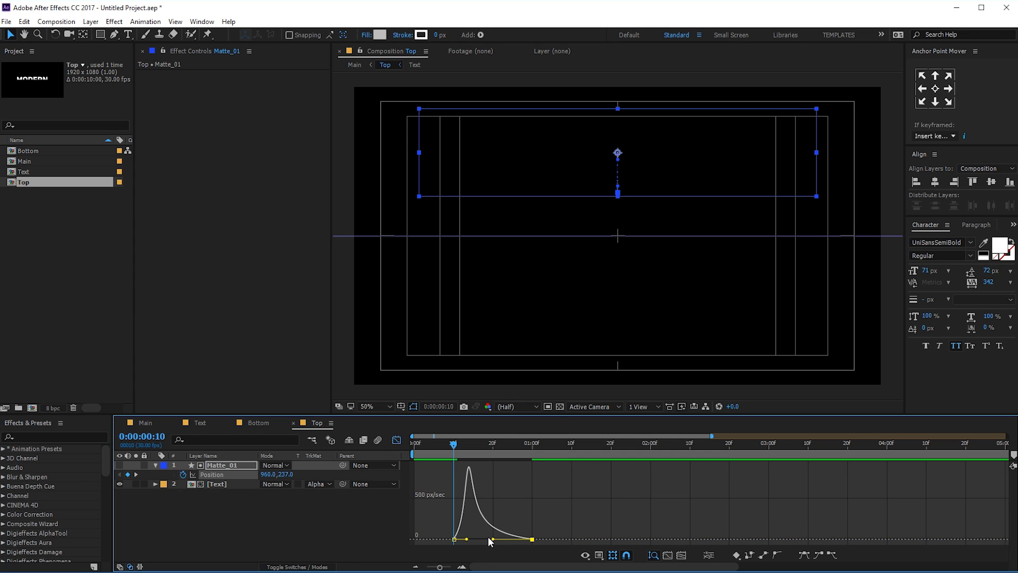
key(space)
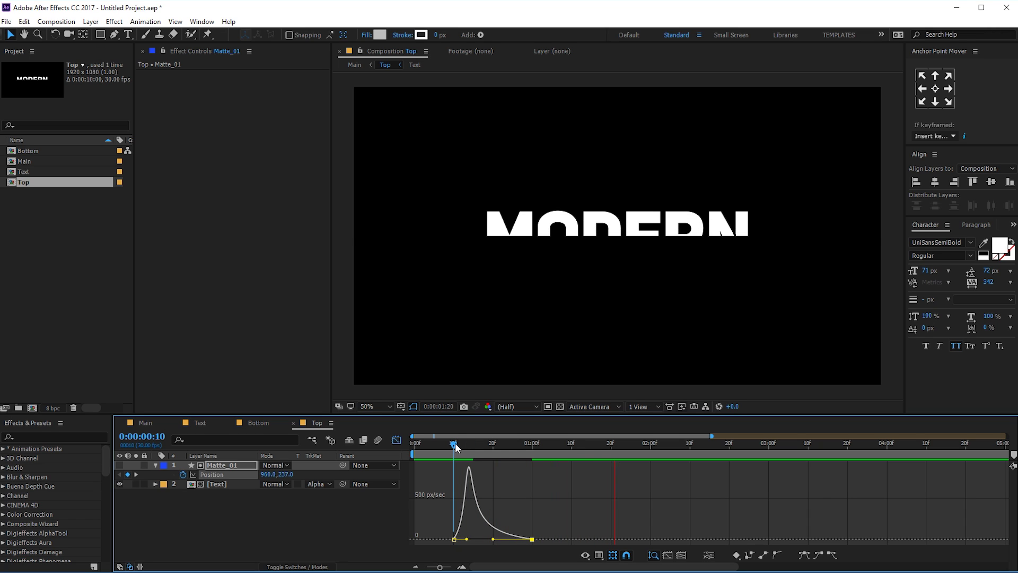
key(space)
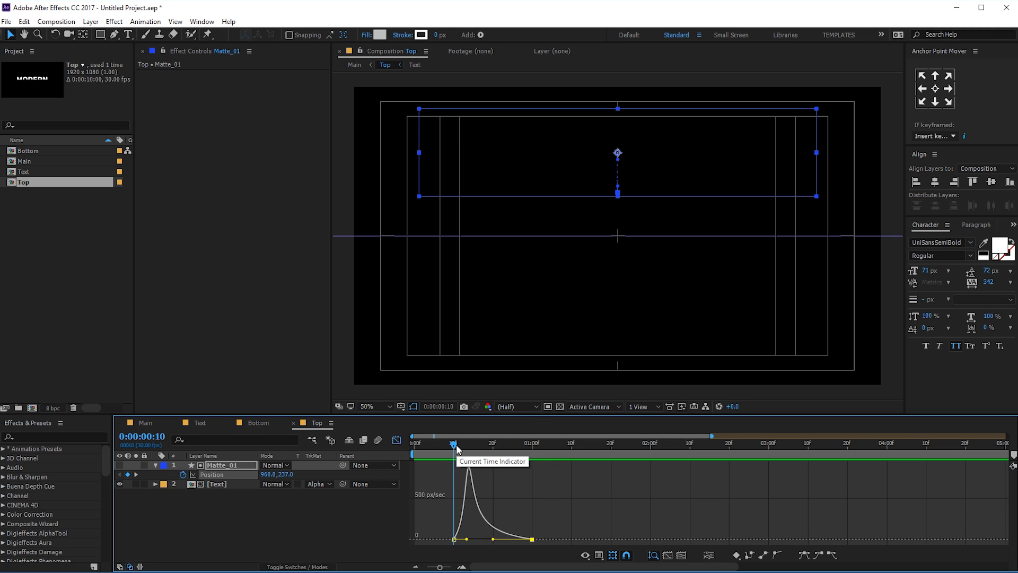
Move Matte_01's first Position keyframe to 0:00:00:00 on the timeline
click(399, 439)
click(467, 476)
drag(454, 474, 414, 476)
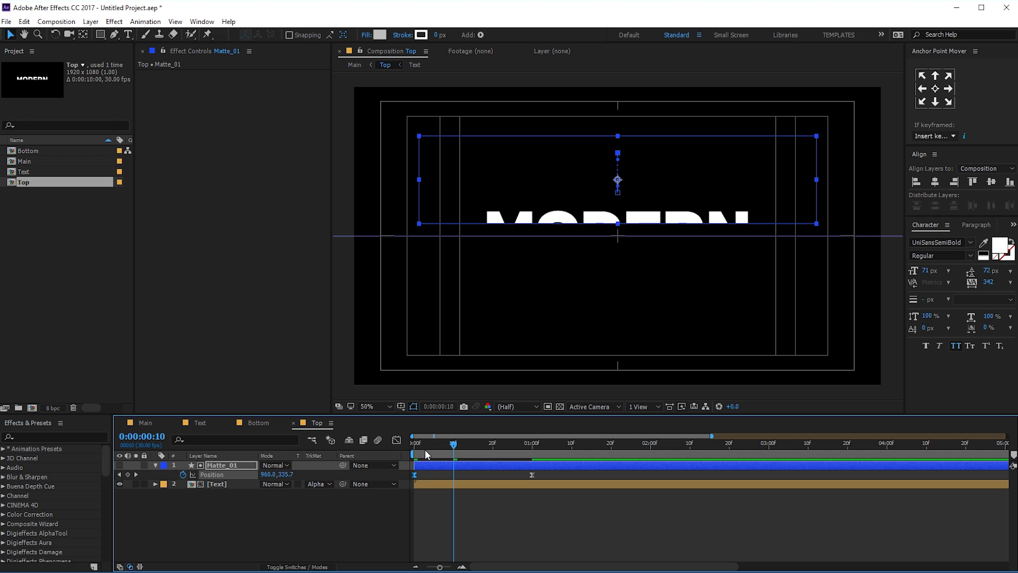
Preview the Top composition's reveal several times from the first frame
key(Home)
key(space)
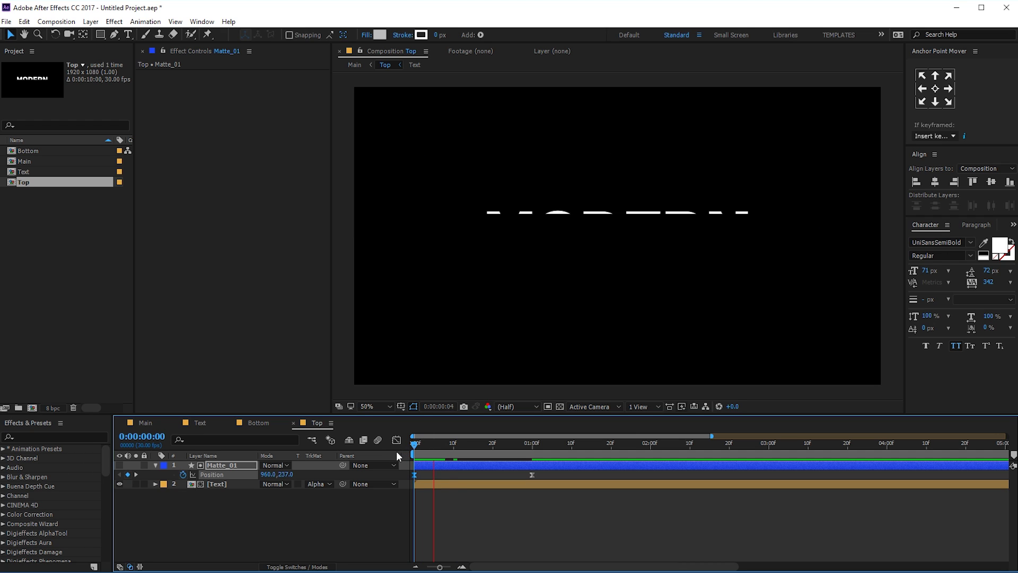
key(space)
key(space)
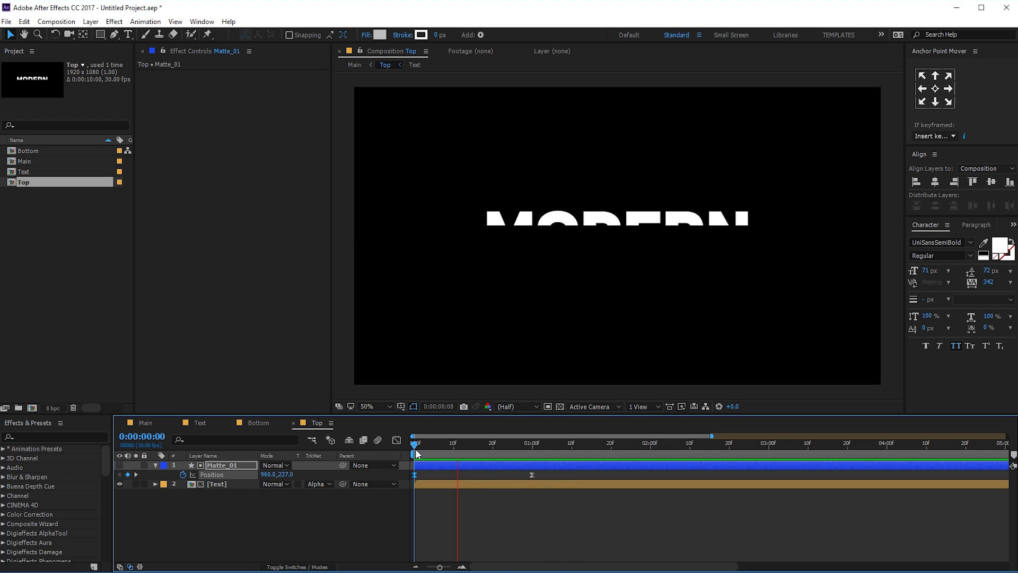
key(space)
key(space)
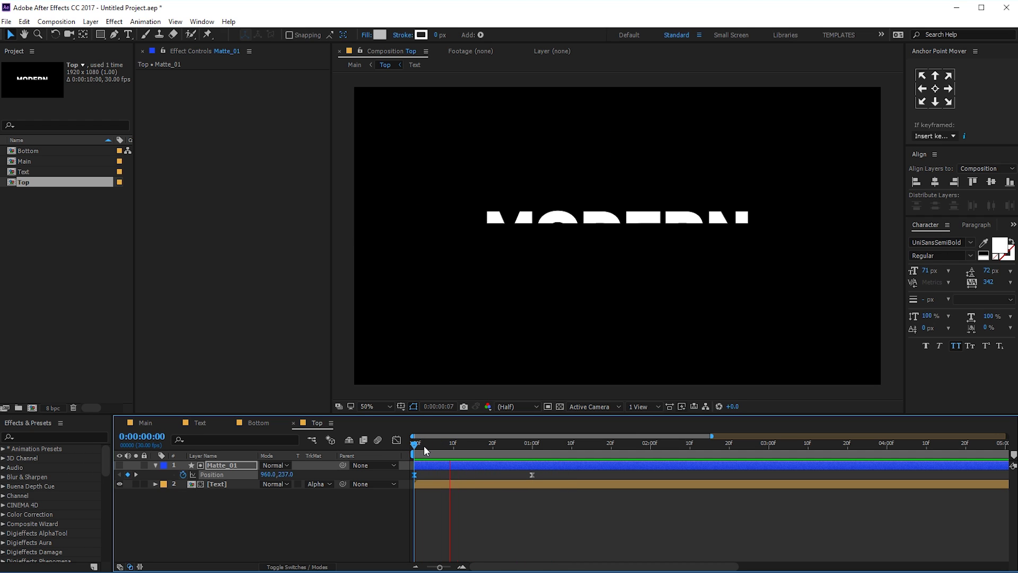
key(space)
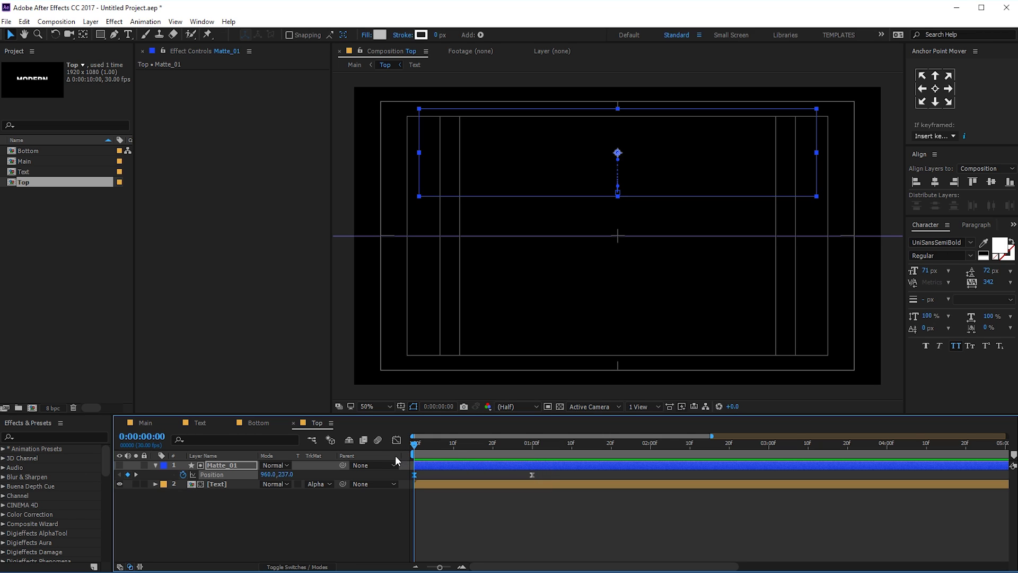
In the Bottom composition, keyframe Matte_01's Position at 0:00:01:00 and move it straight down to 960, 815 at 0:00:00:00
click(263, 422)
drag(458, 440, 473, 447)
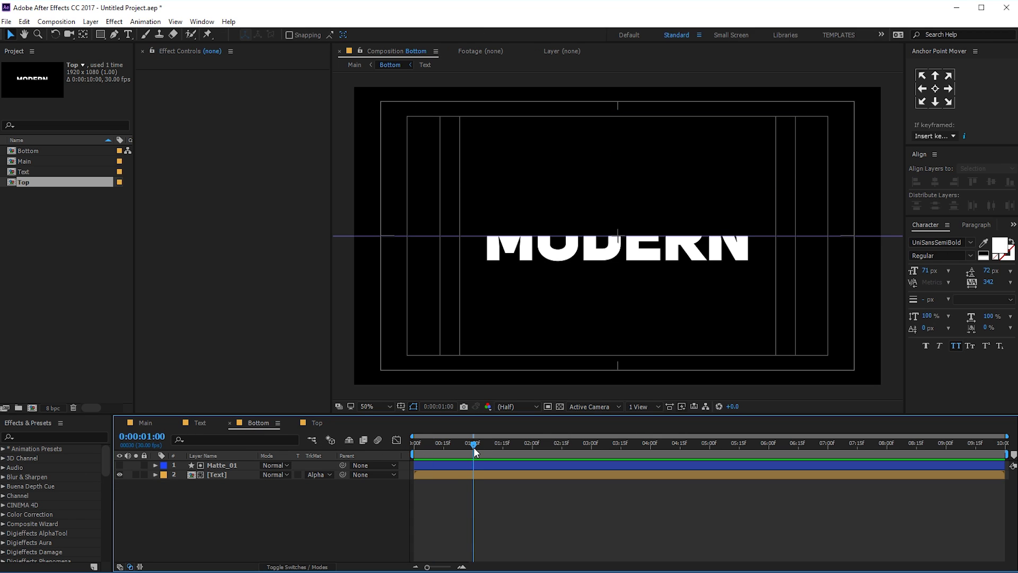
click(217, 465)
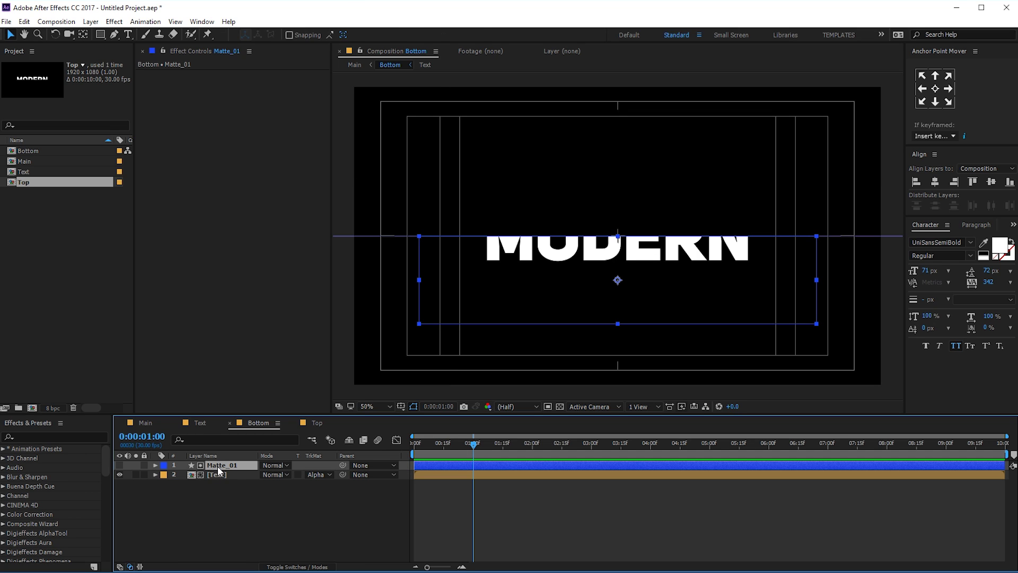
key(p)
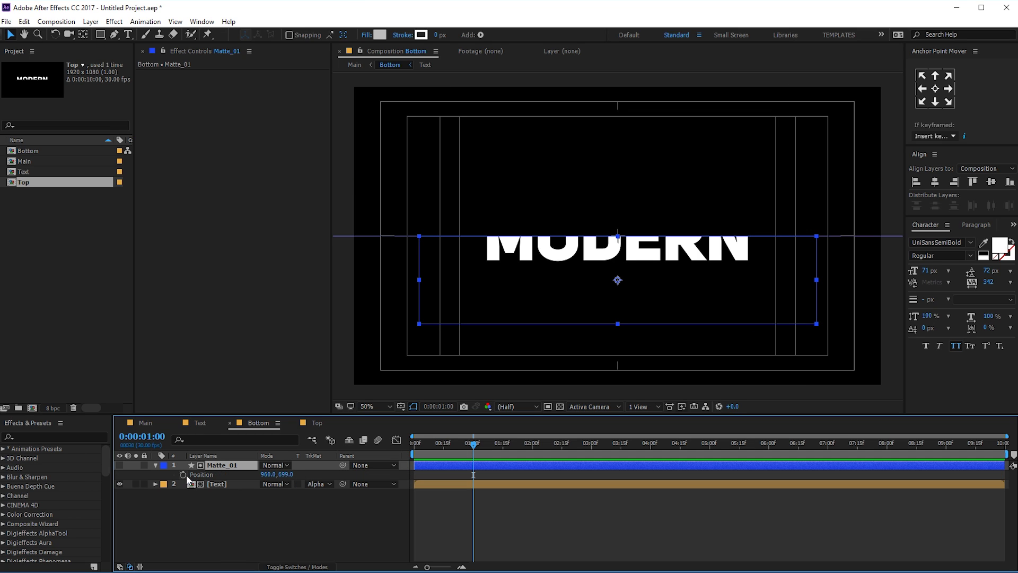
click(183, 475)
drag(471, 445, 377, 450)
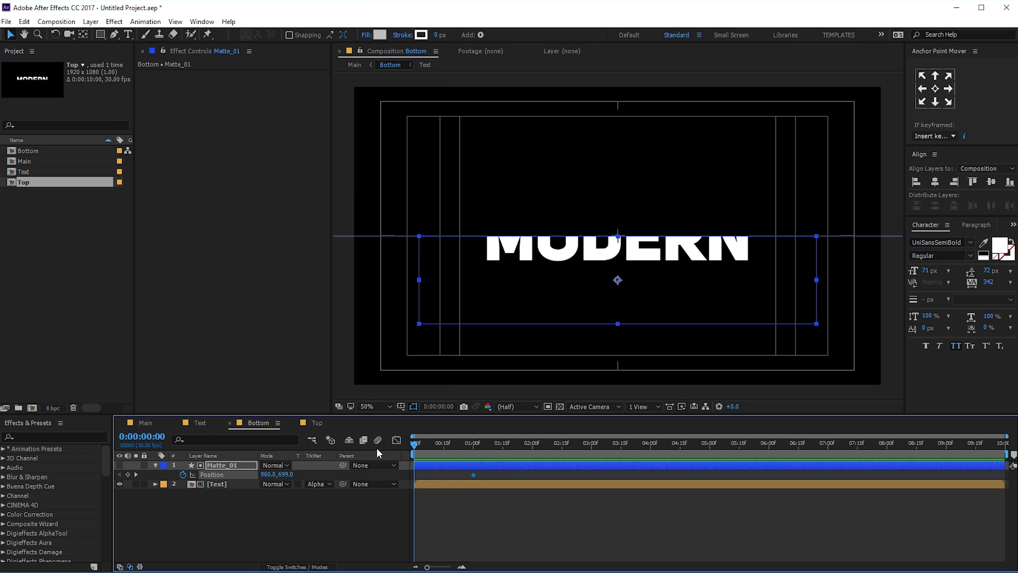
drag(618, 280, 618, 312)
Easy-ease both Matte_01 Position keyframes, shape the speed graph to a sharp early peak with a long slowdown, and preview the Bottom reveal
drag(485, 475, 378, 487)
key(F9)
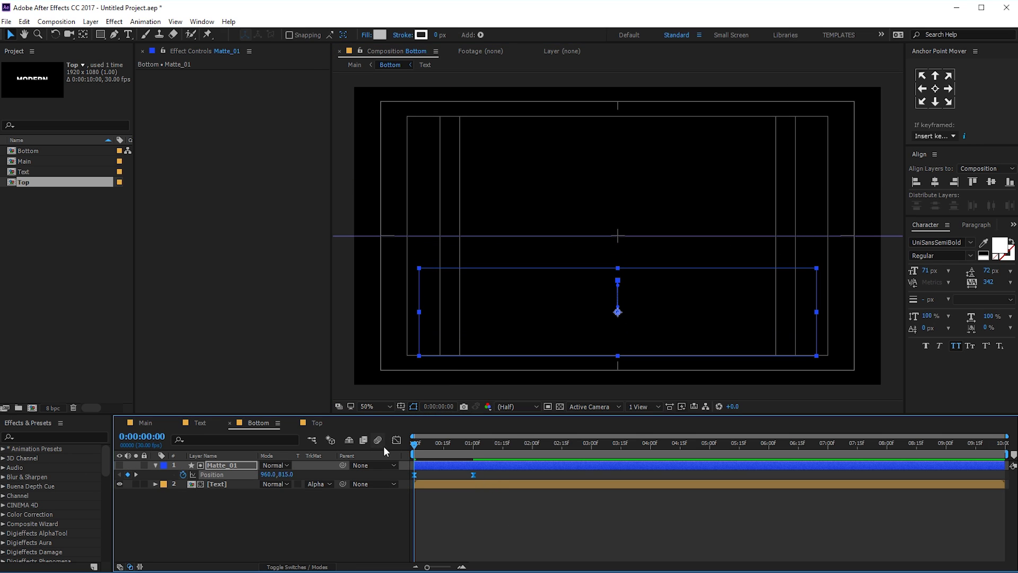
click(396, 441)
drag(464, 539, 443, 540)
key(space)
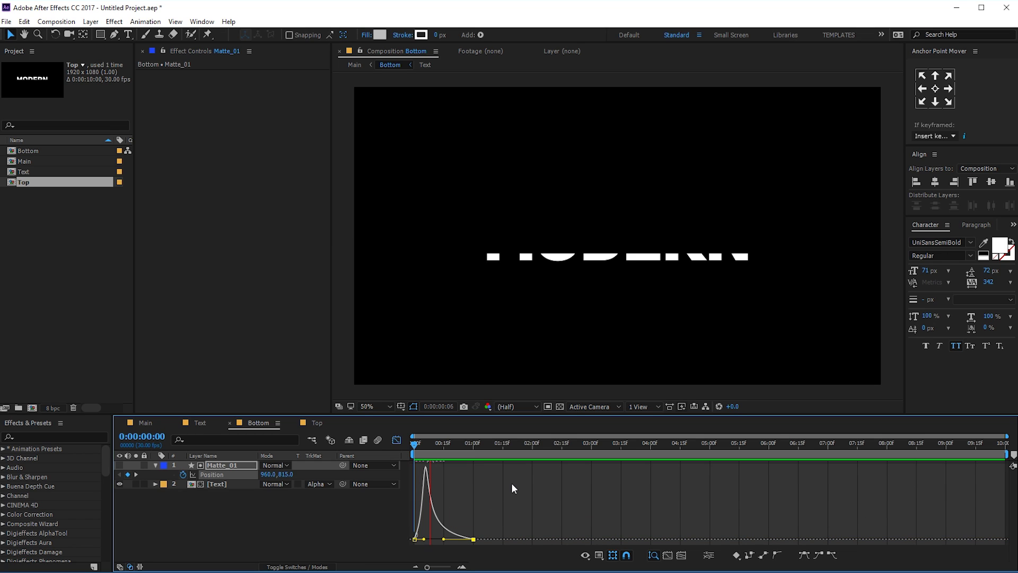
key(space)
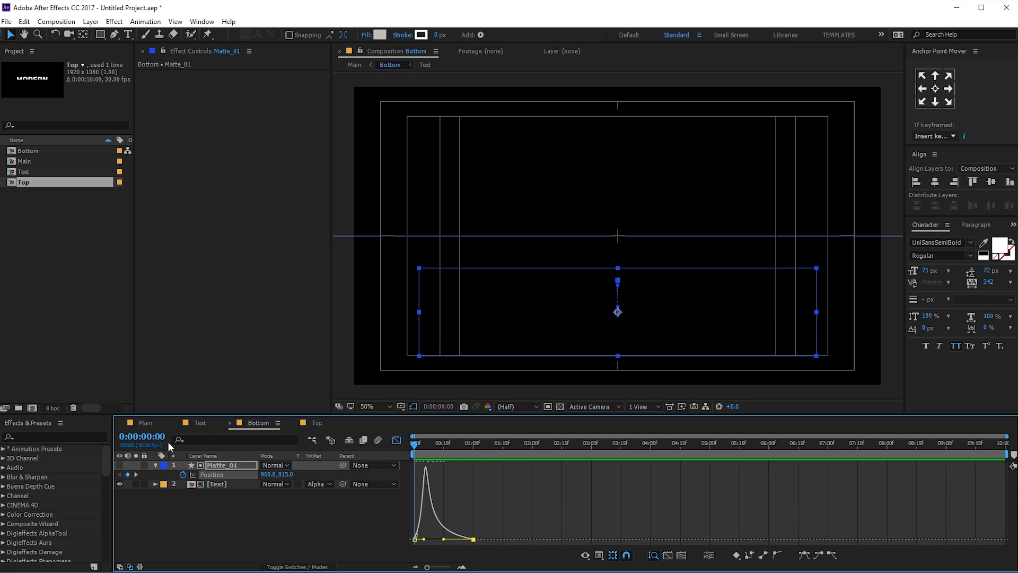
Preview the Main composition and add Position keyframes to the Top and Bottom layers at 0:00:01:10
click(148, 422)
key(space)
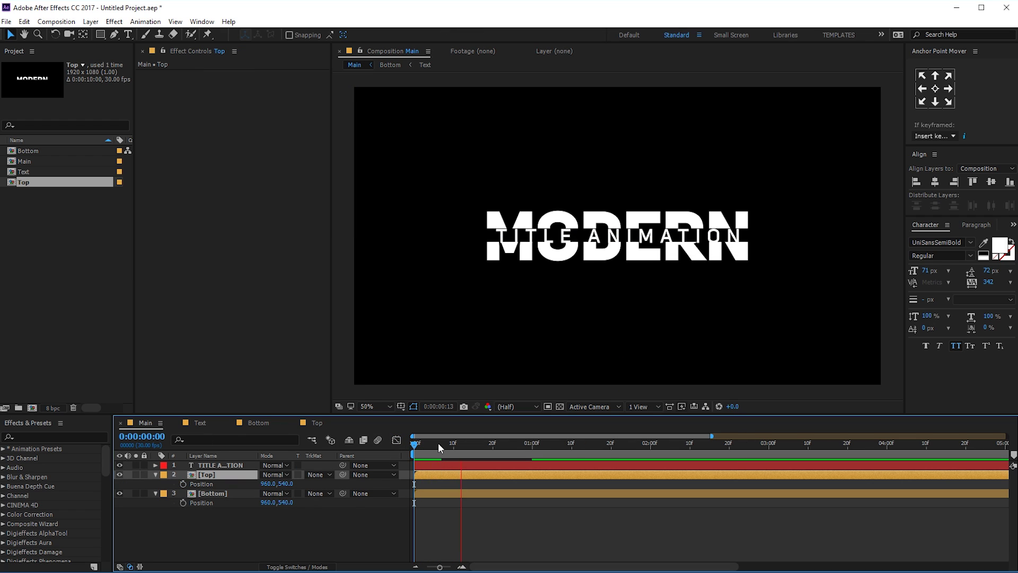
drag(439, 443, 569, 459)
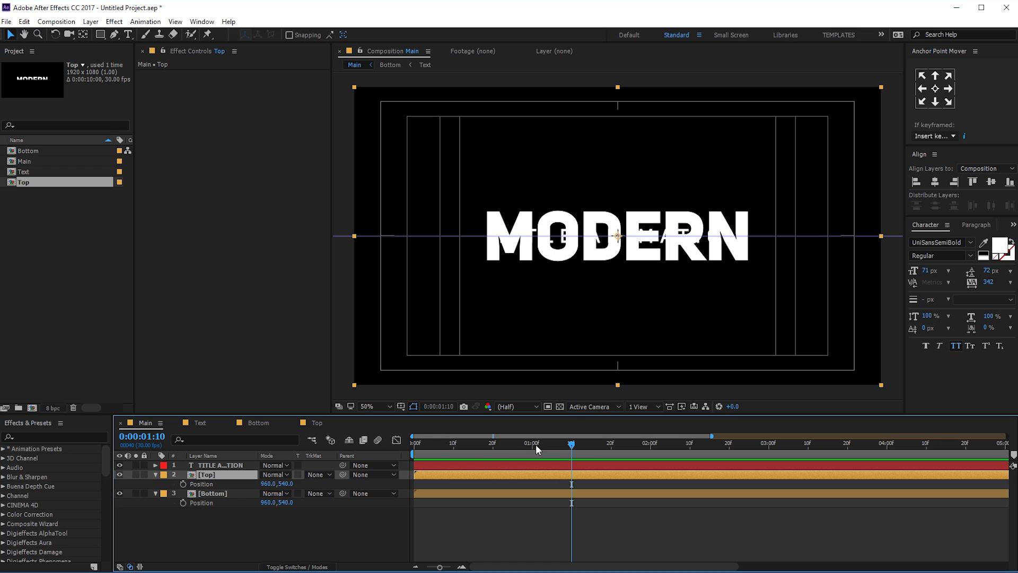
click(183, 483)
click(183, 503)
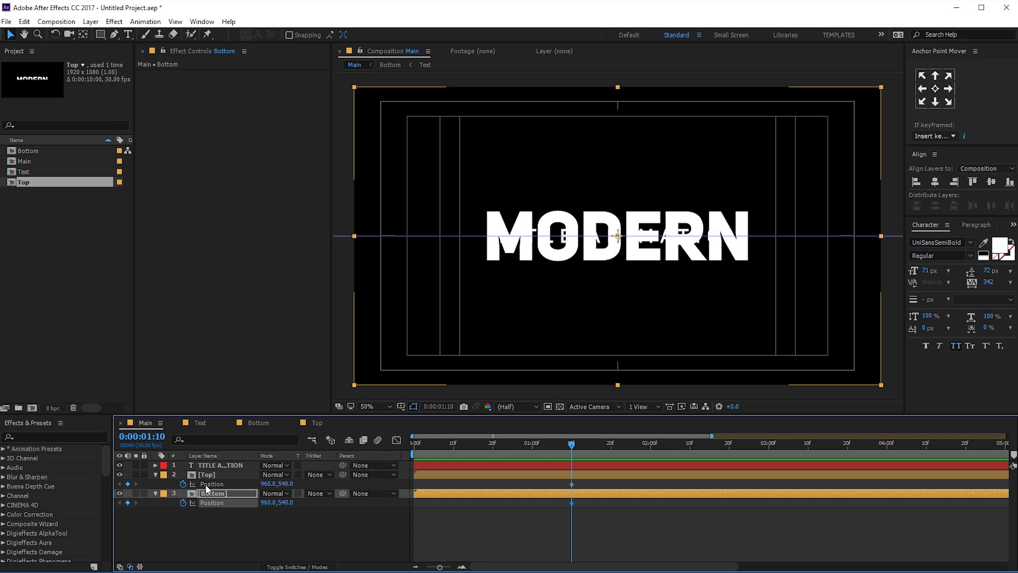
At 0:00:02:10, move the Top layer straight up to Position 960, 502 to open space above the TITLE ANIMATION line
drag(570, 448, 687, 455)
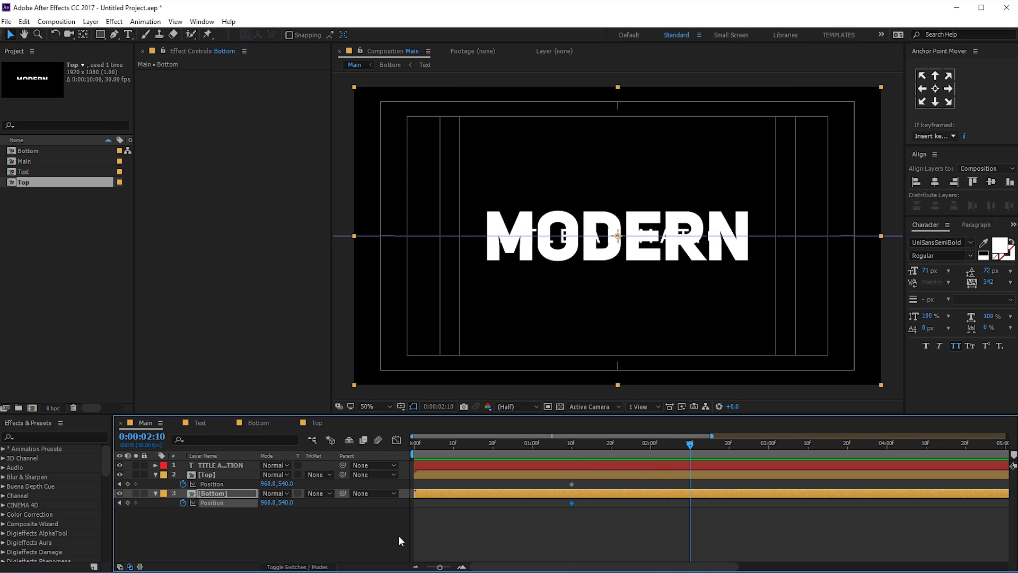
click(242, 506)
click(231, 477)
drag(667, 229, 667, 213)
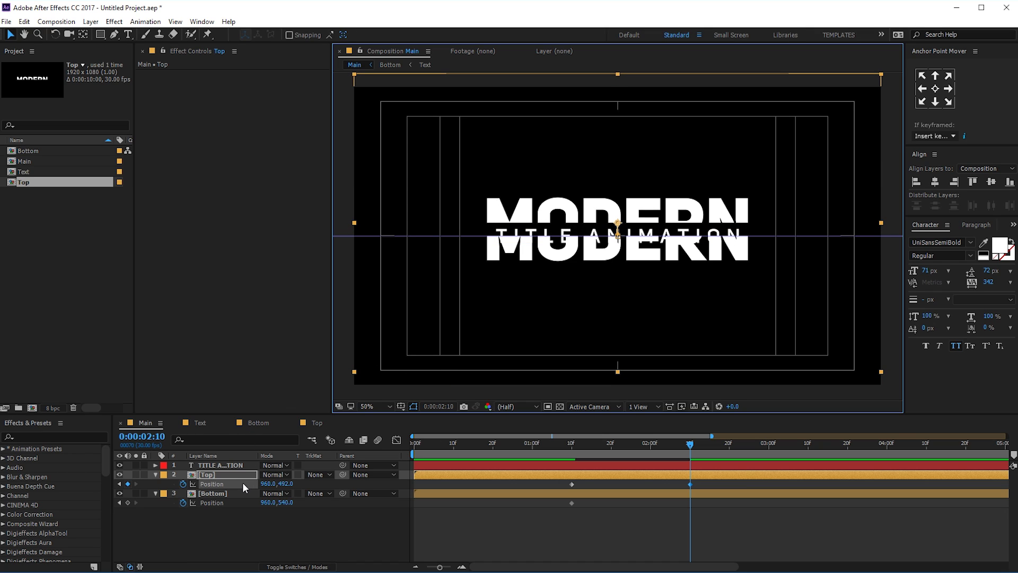
key(Down)
key(Down)
key(Down)
key(Down)
key(Down)
key(Down)
key(Down)
key(Down)
key(Down)
key(Down)
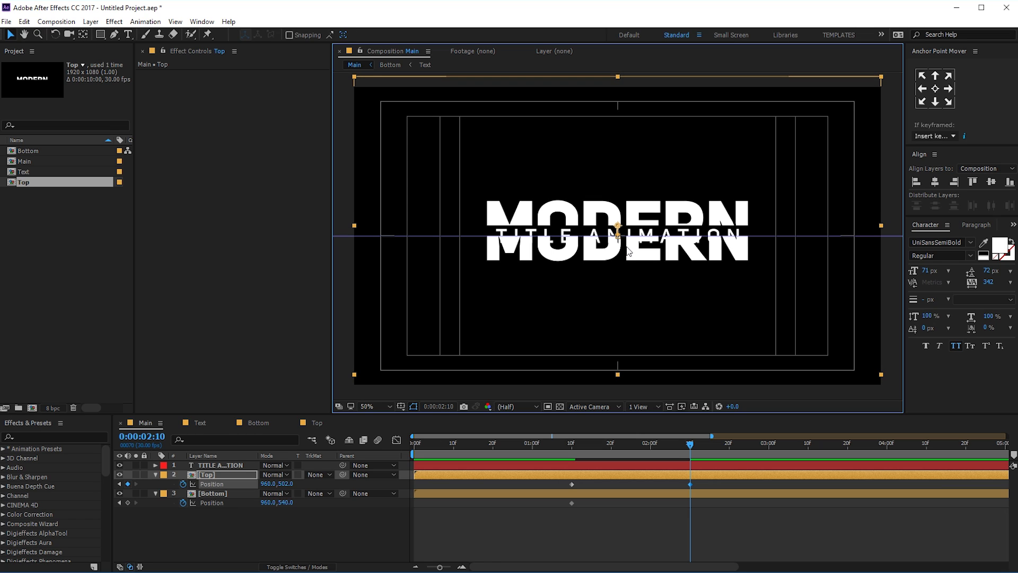
At 0:00:02:10, move the Bottom layer straight down to Position 960, 583 so it clears the TITLE ANIMATION line
click(212, 502)
drag(719, 262, 697, 273)
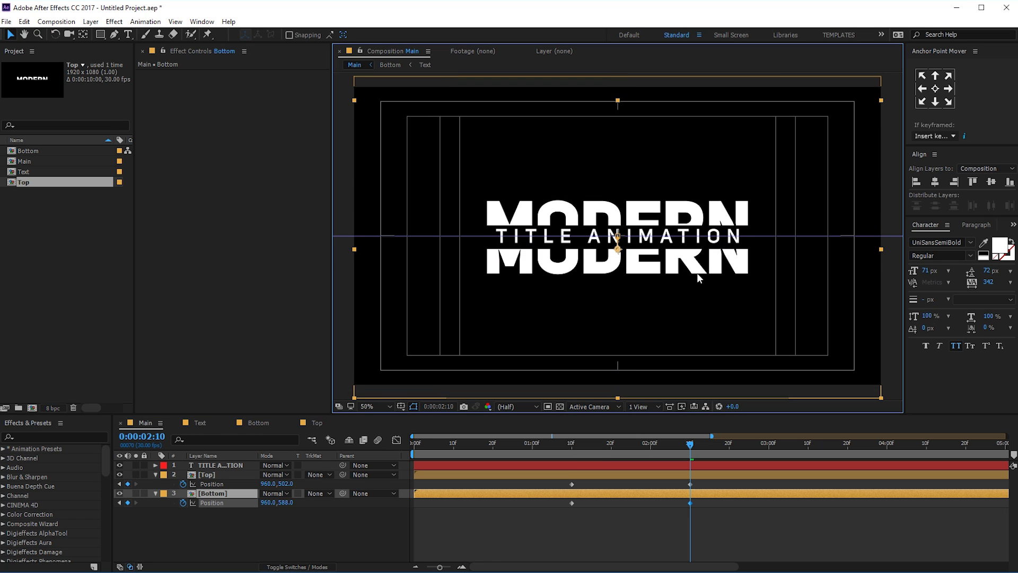
key(slash)
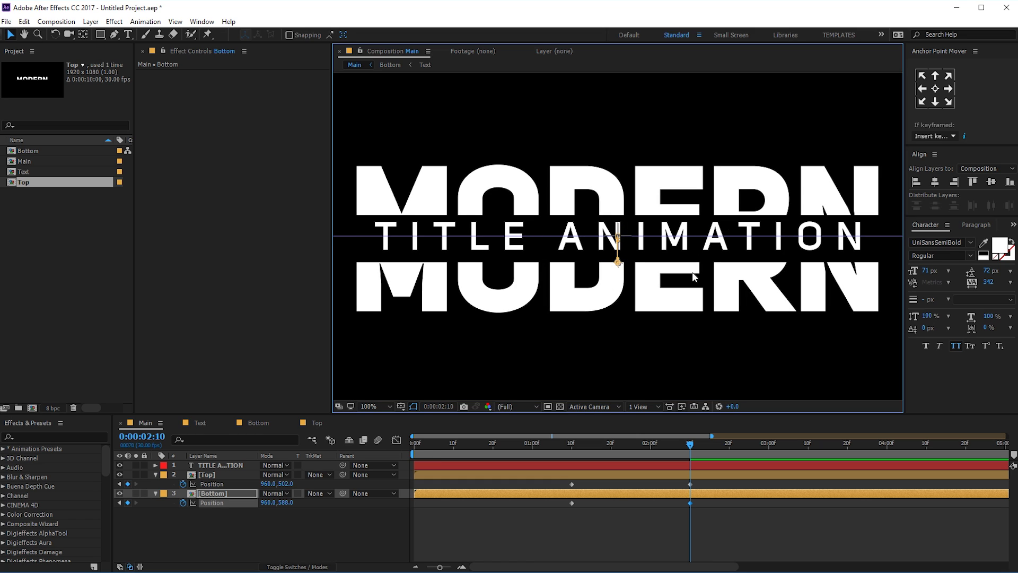
key(Up)
key(Up)
key(Up)
key(Up)
key(Up)
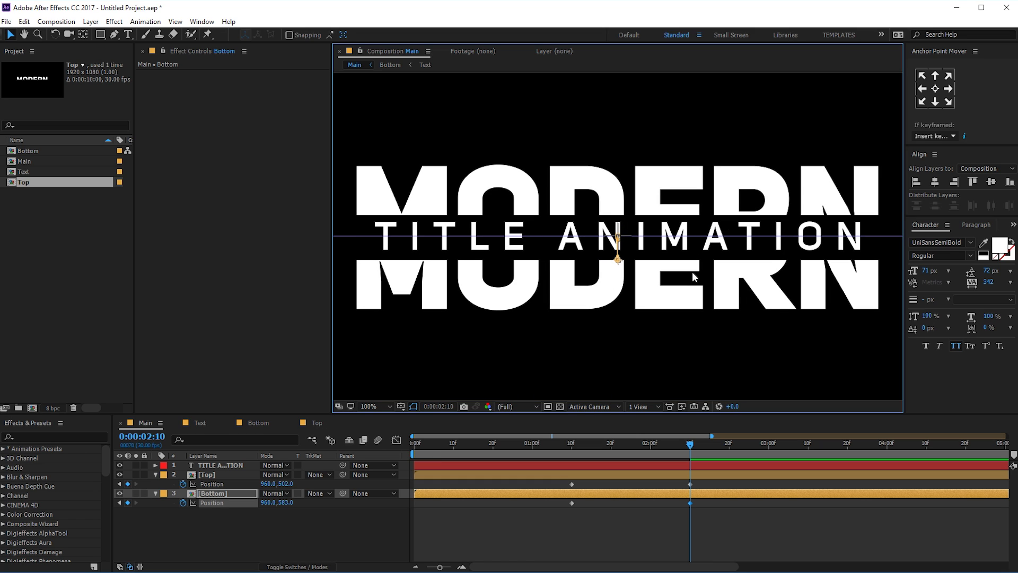
Nudge the Top layer up to Position 960, 497 to even out the gaps around the TITLE ANIMATION line
click(204, 473)
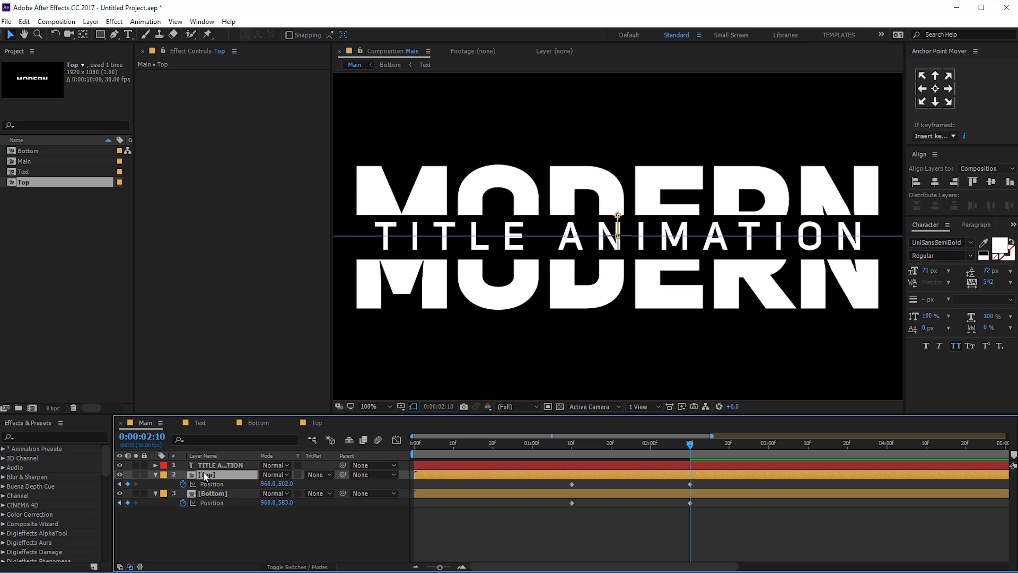
key(Up)
key(Up)
key(Up)
key(Up)
key(Up)
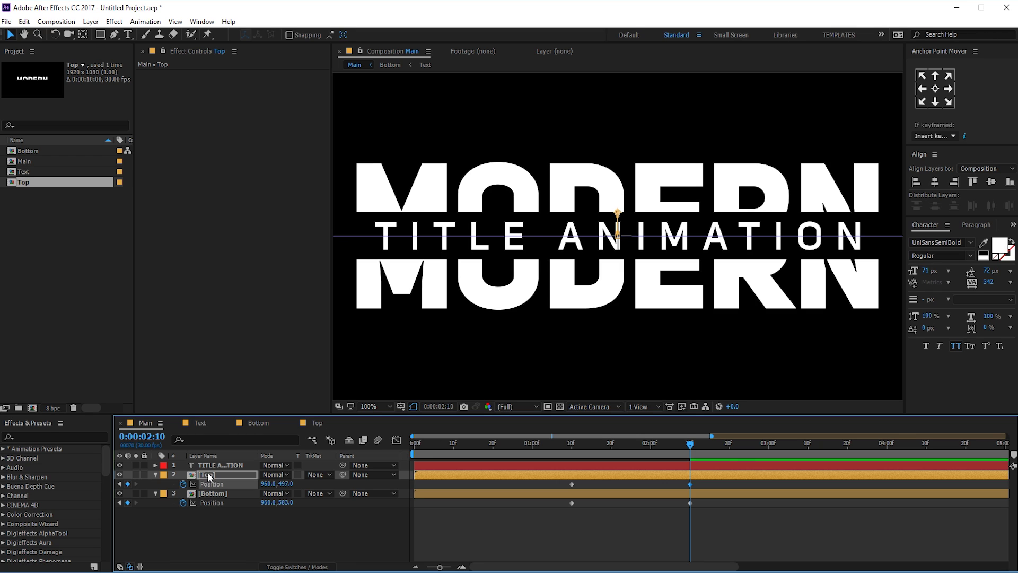
Easy-ease all four Position keyframes of the Top and Bottom layers
click(223, 542)
drag(558, 480, 711, 519)
key(F9)
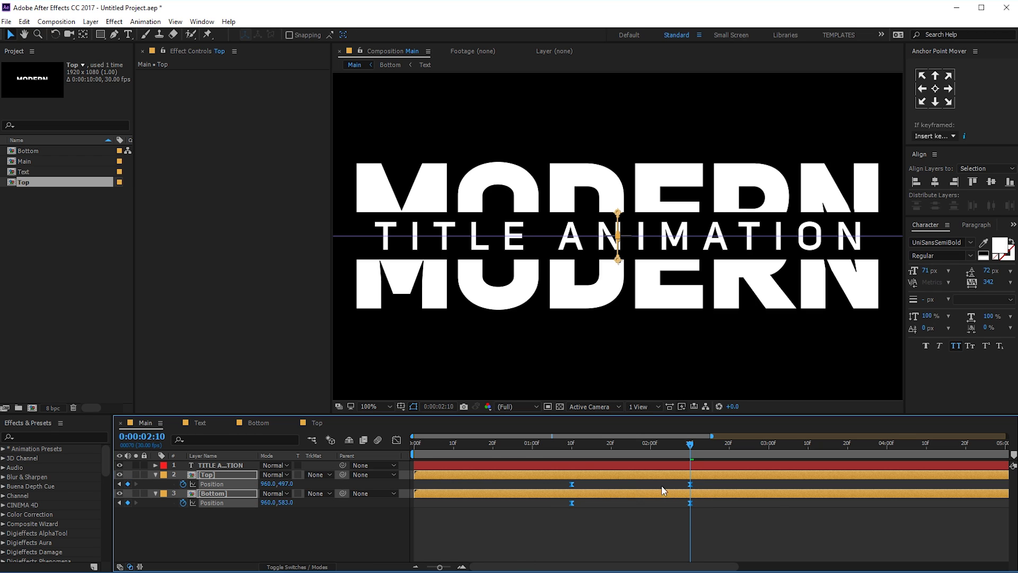
Shape the Top and Bottom Position speed graph into a sharp peak with gradual ends, and preview the split from 0:00:01:09
click(396, 440)
drag(548, 520, 586, 540)
drag(723, 489, 608, 535)
click(565, 443)
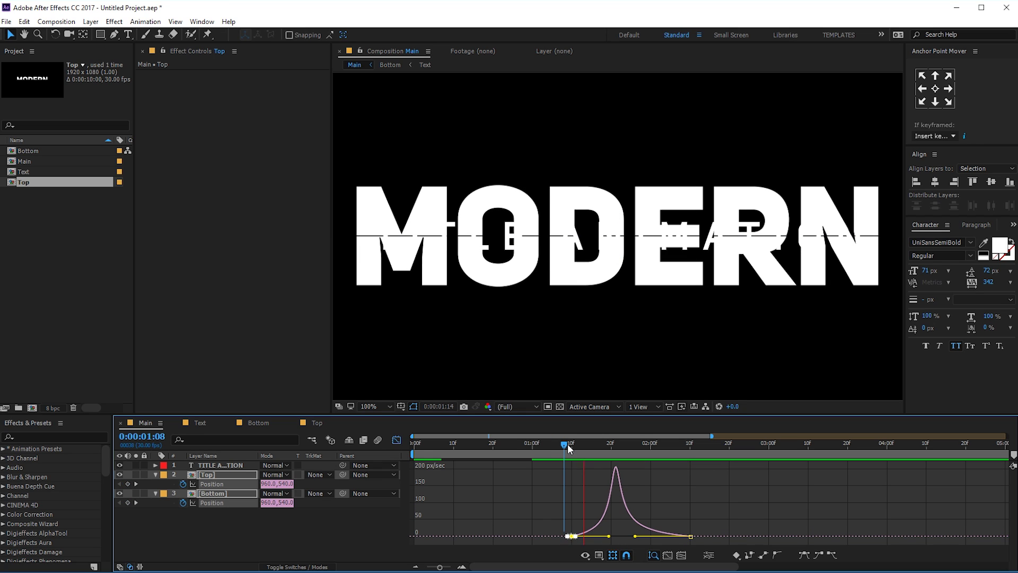
click(567, 444)
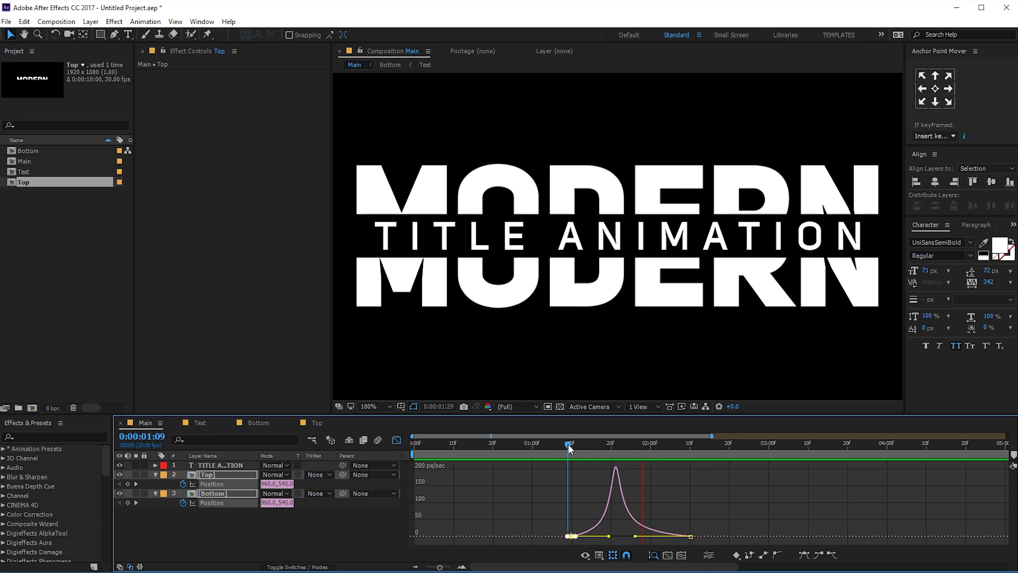
key(space)
drag(609, 535, 612, 534)
key(space)
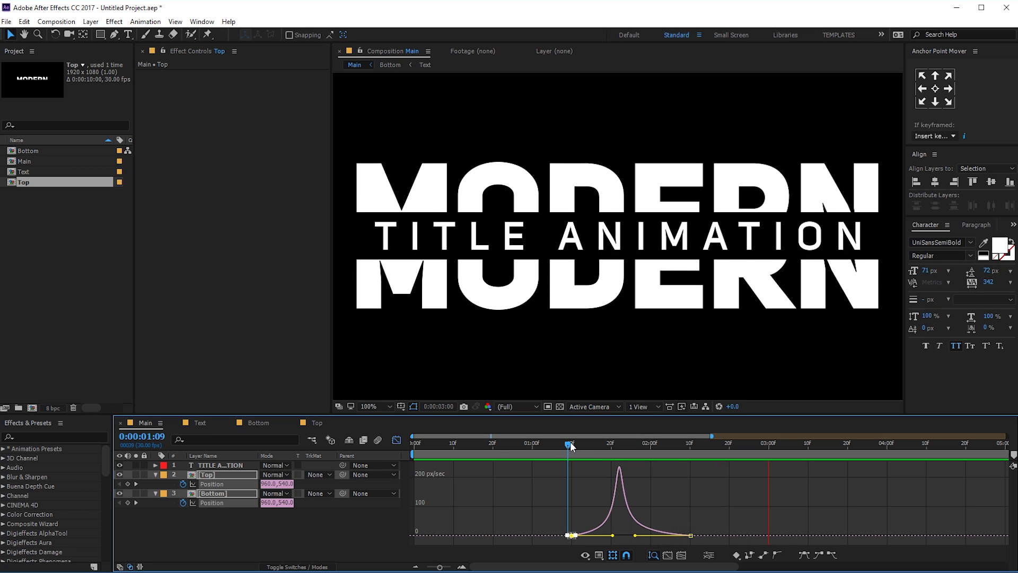
Reapply Easy Ease to the Position keyframes of the Top and Bottom layers and check their speed graph
drag(567, 441, 645, 444)
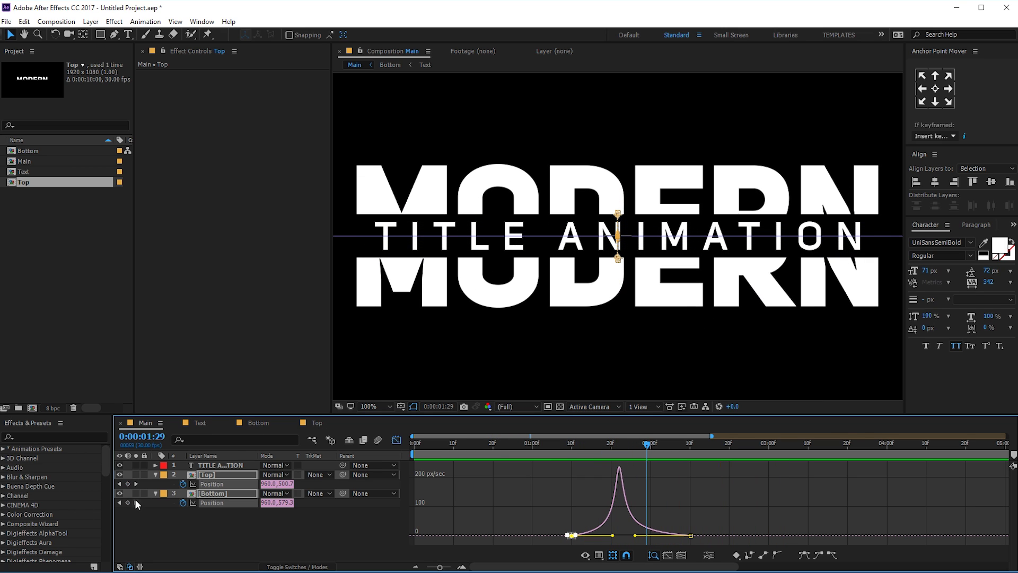
click(155, 474)
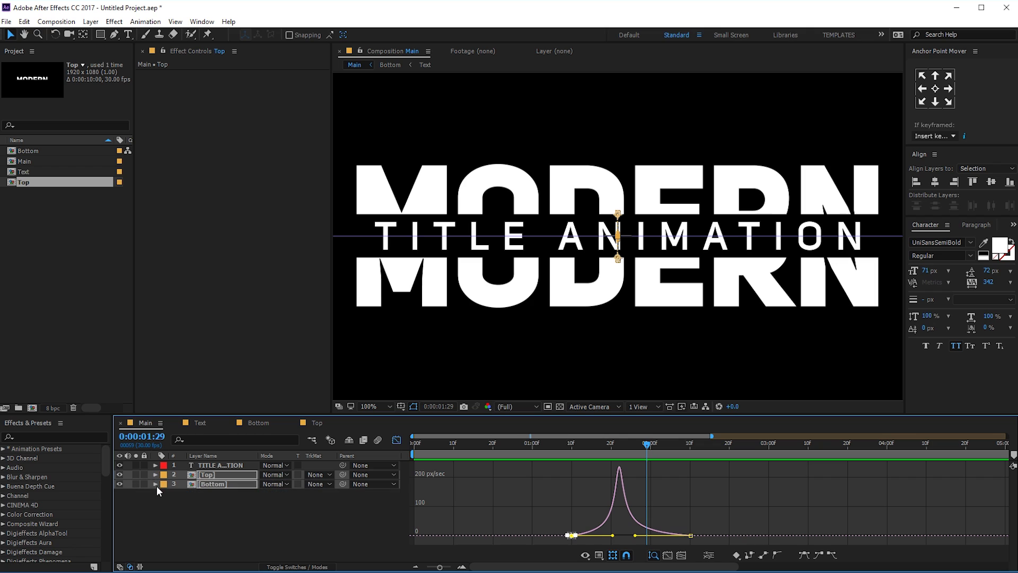
click(396, 439)
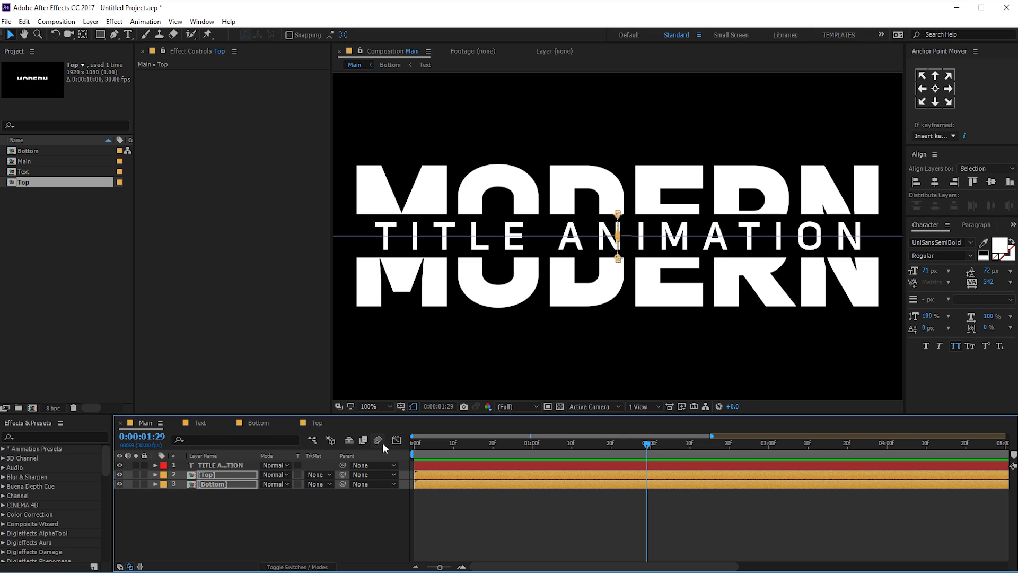
drag(218, 491, 226, 473)
key(p)
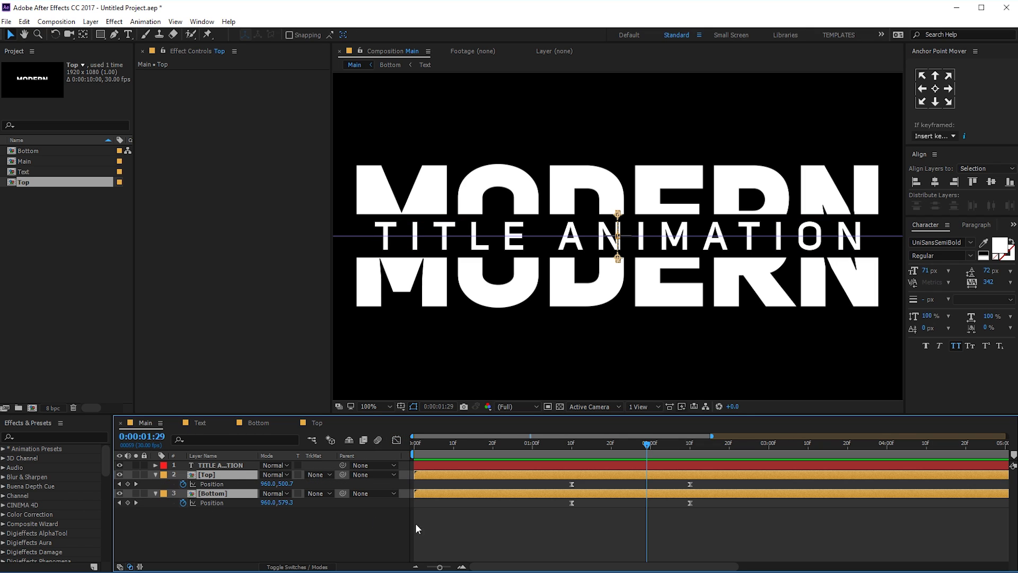
drag(562, 486, 758, 525)
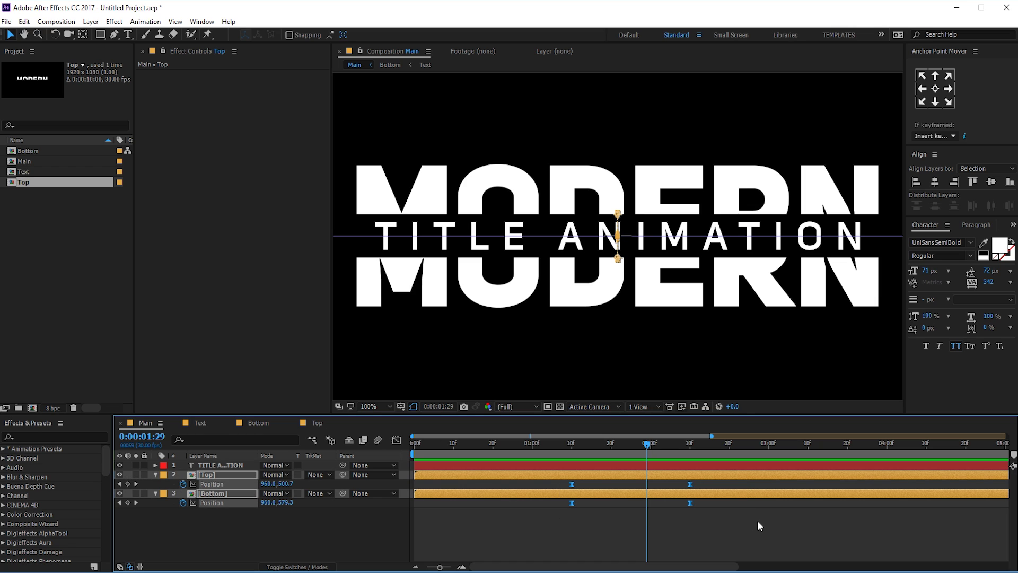
key(F9)
click(396, 439)
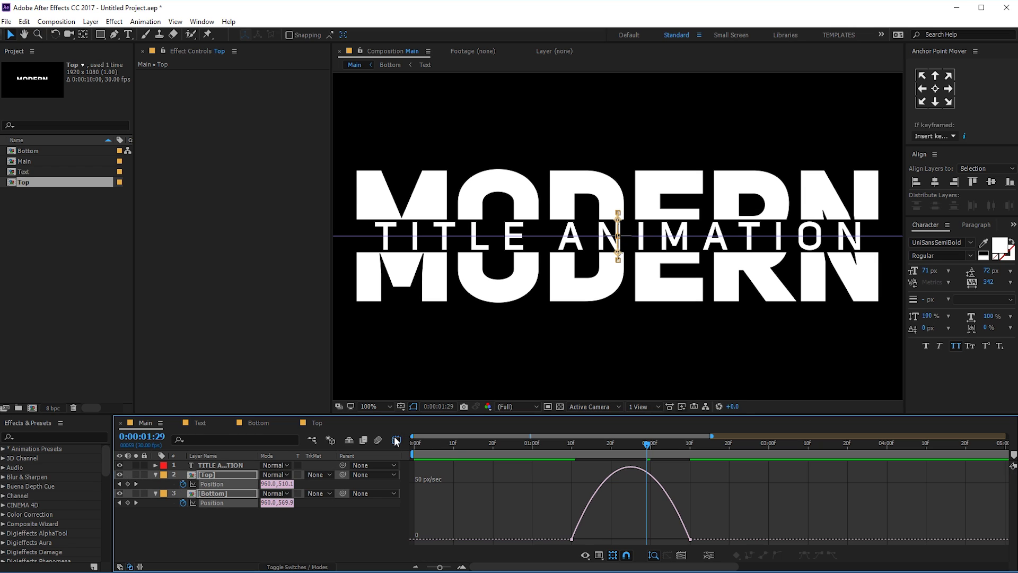
click(396, 440)
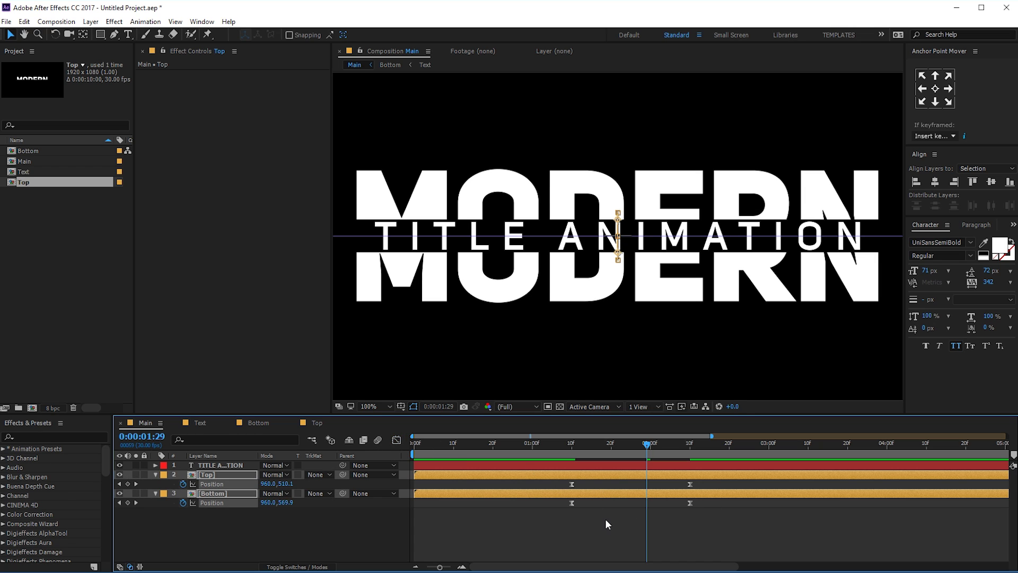
click(608, 526)
At 0:00:02:16, draw a grey 9D9D9D filled rectangle over the TITLE ANIMATION line, filling the gap between the MODERN halves
click(571, 446)
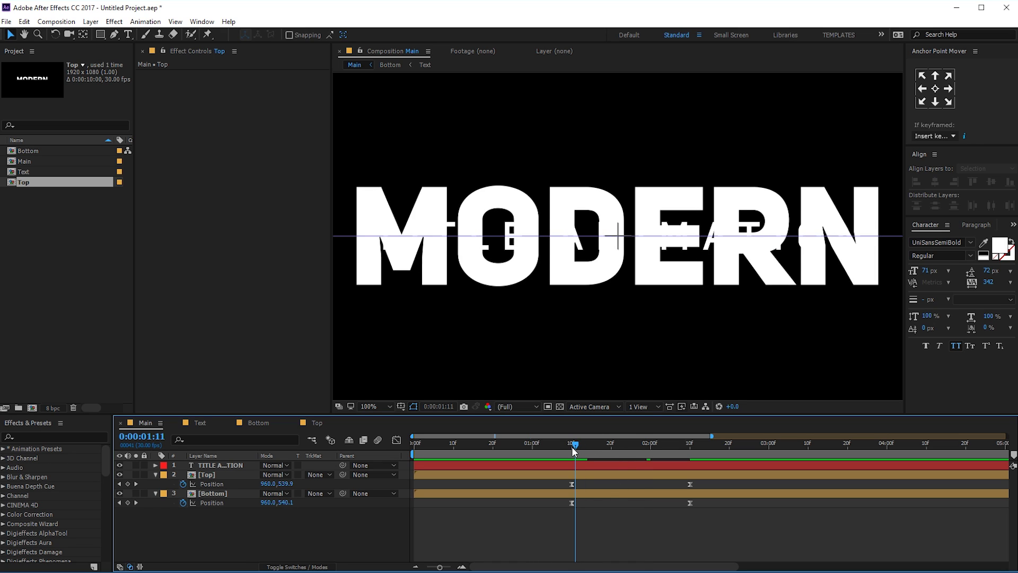
drag(572, 447, 712, 465)
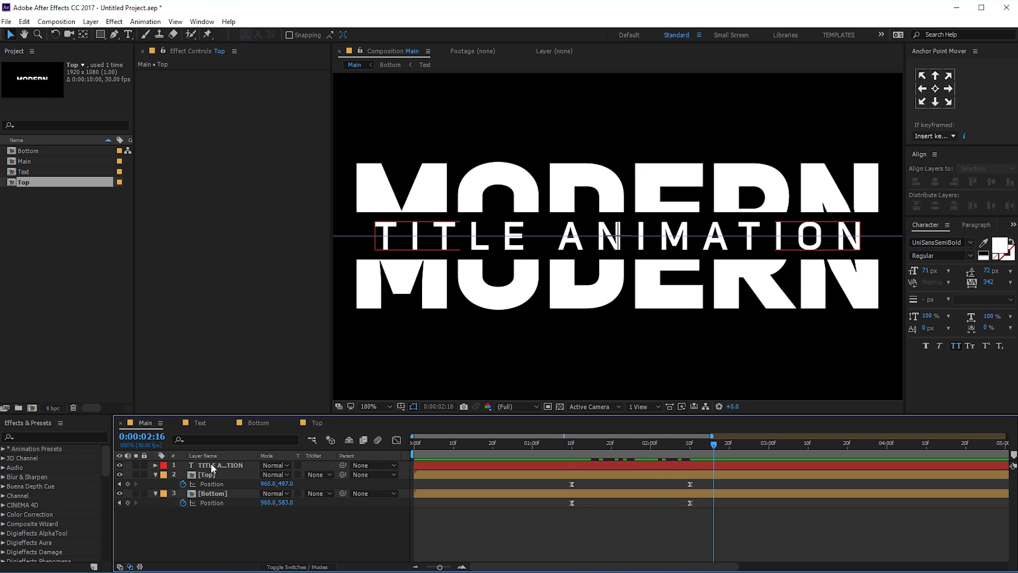
click(100, 33)
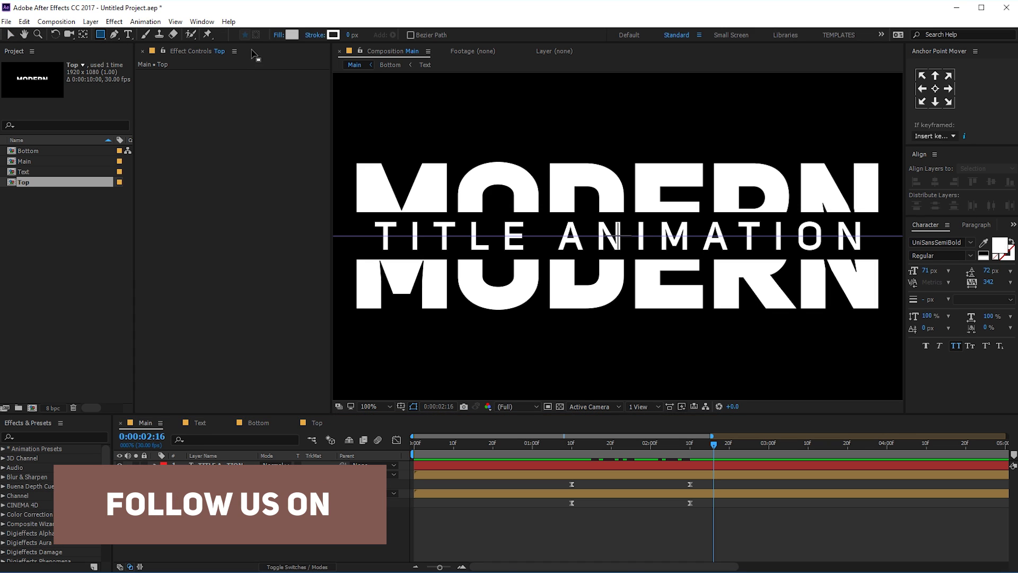
click(292, 34)
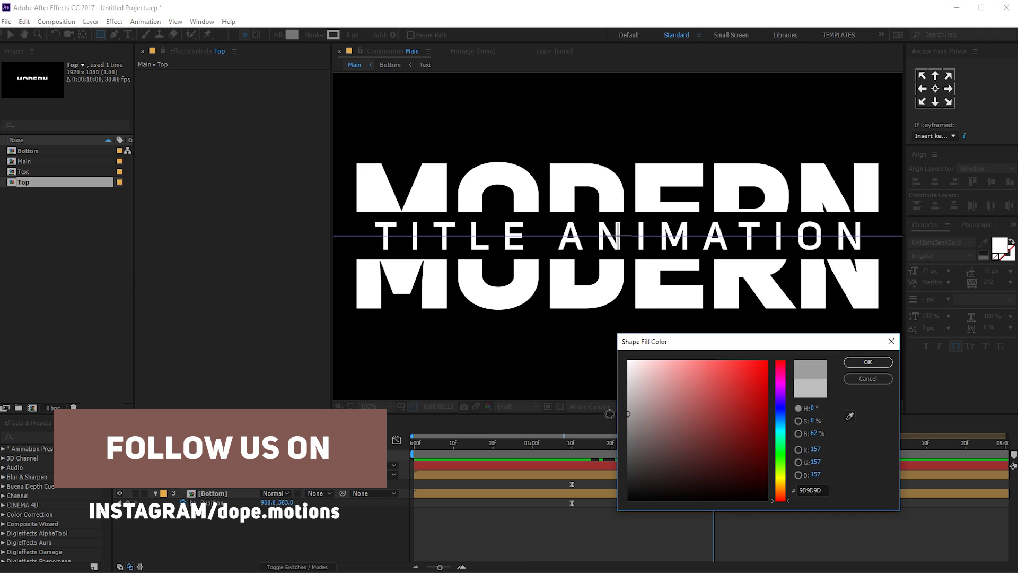
key(Return)
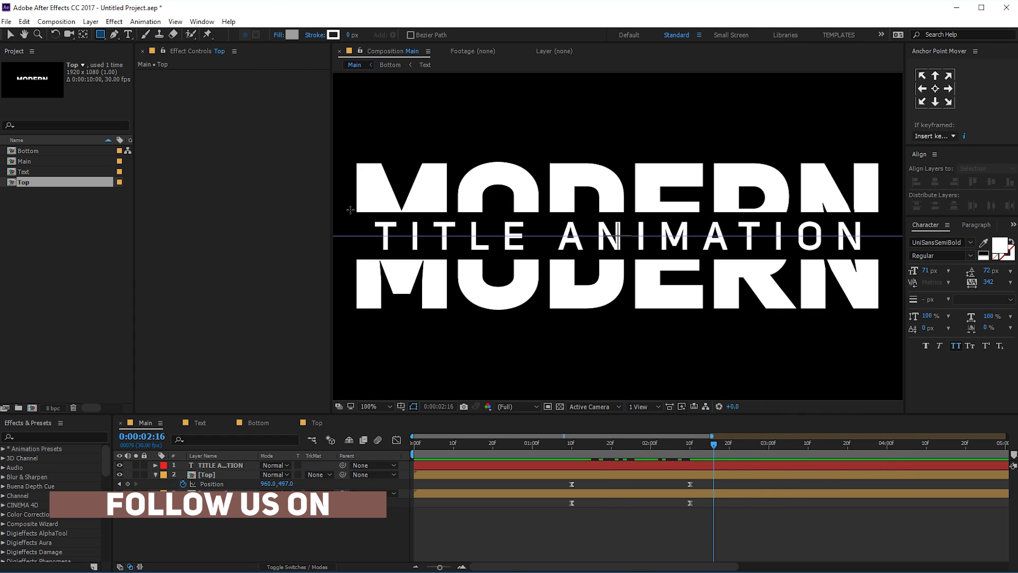
mouse_move(356, 212)
mouse_down()
mouse_move(433, 236)
mouse_move(731, 259)
mouse_move(886, 259)
mouse_up()
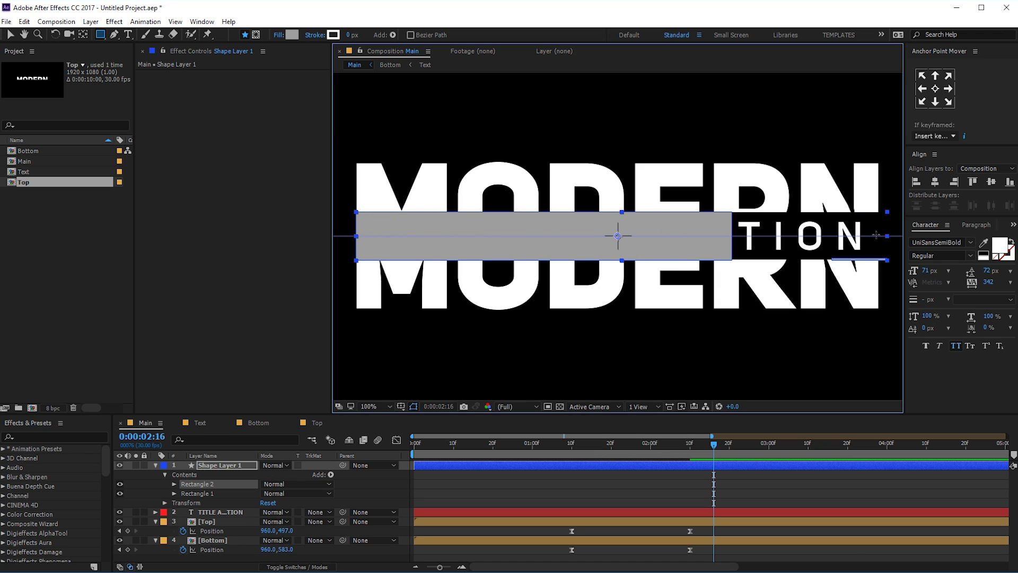
Undo the second rectangle, and centre the grey shape layer in the composition with its anchor point at its middle
key(ctrl+z)
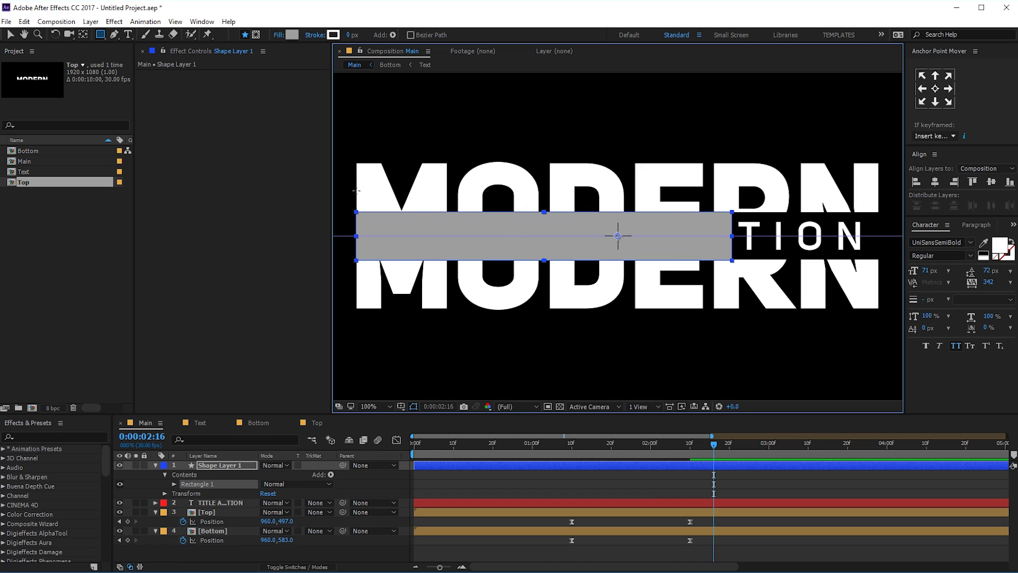
click(10, 34)
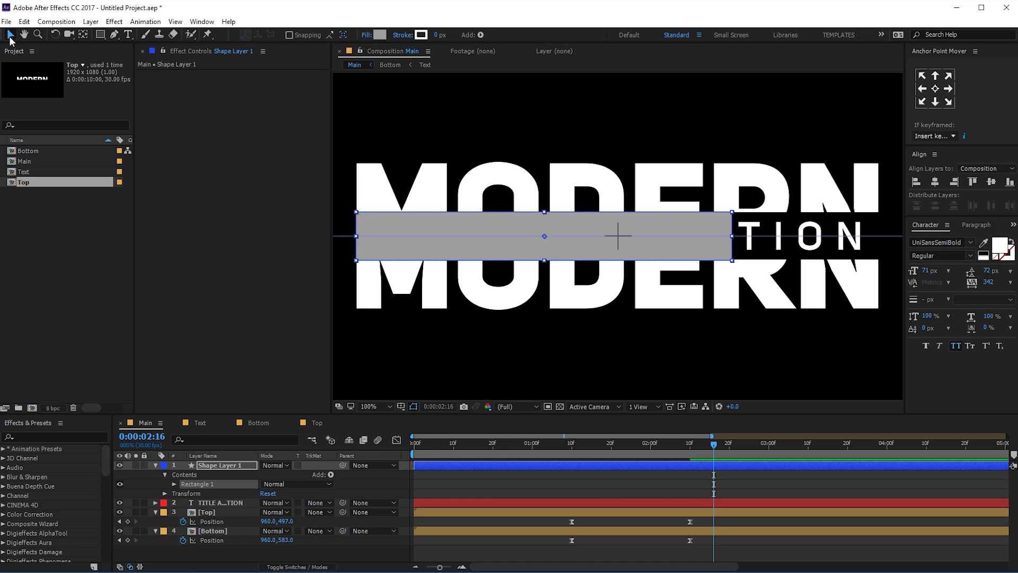
click(932, 91)
click(990, 182)
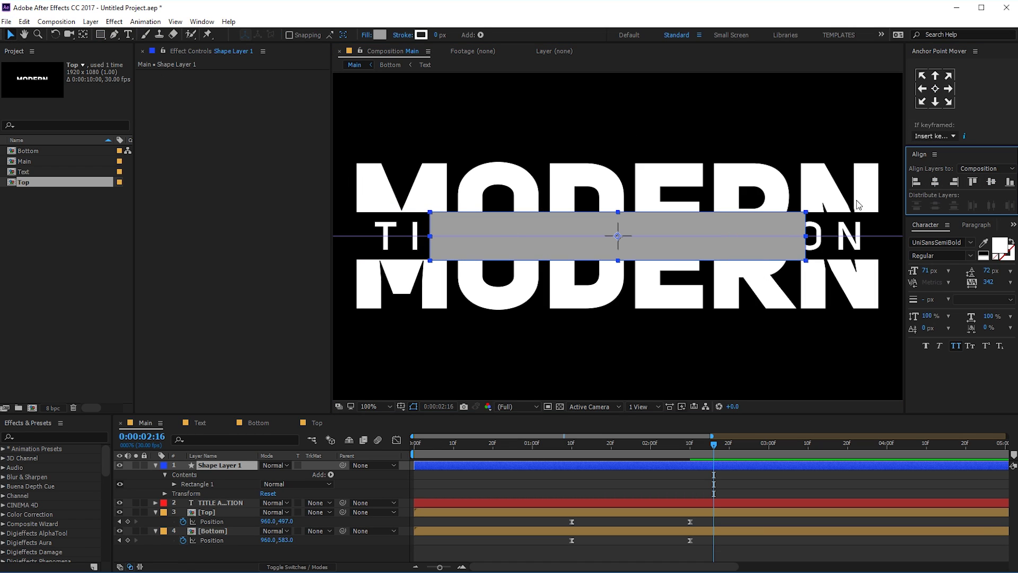
Unlink the grey rectangle path's size proportions and widen it to 1078 by 88
click(175, 483)
click(182, 493)
drag(273, 503, 487, 497)
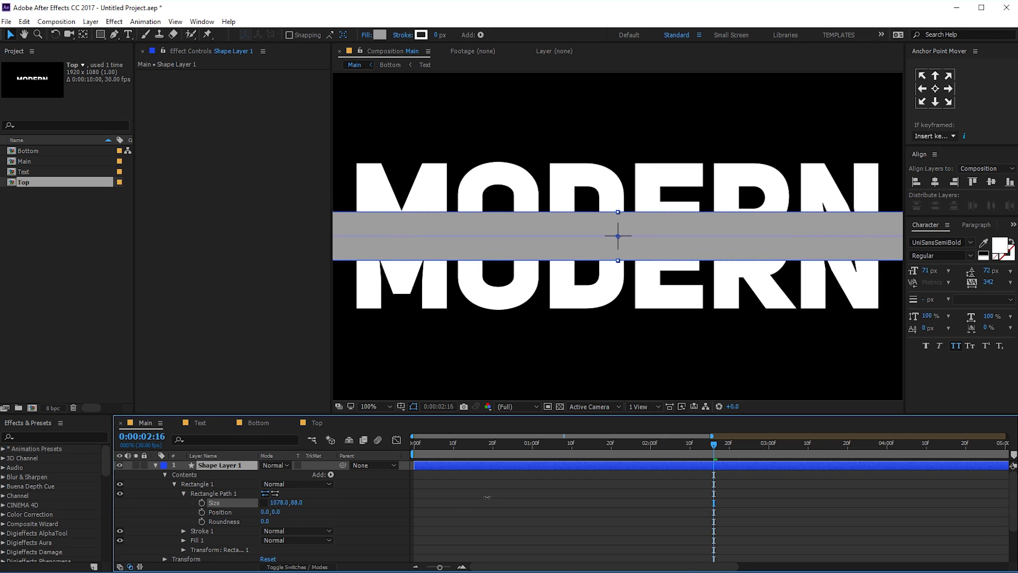
Collapse the grey shape layer's properties and rename the layer as Matte
click(154, 465)
click(221, 465)
key(Return)
text(Matte)
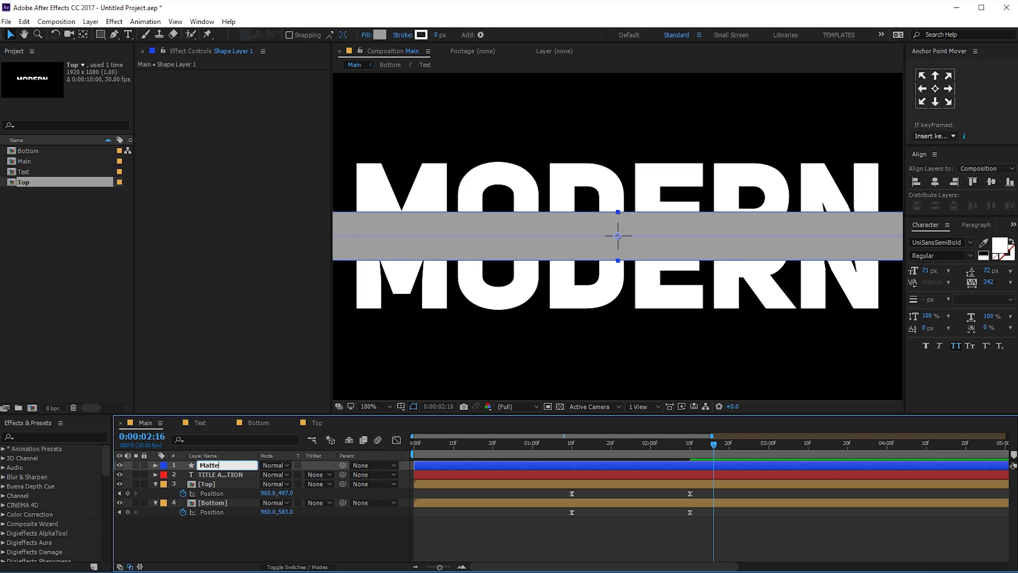
key(Return)
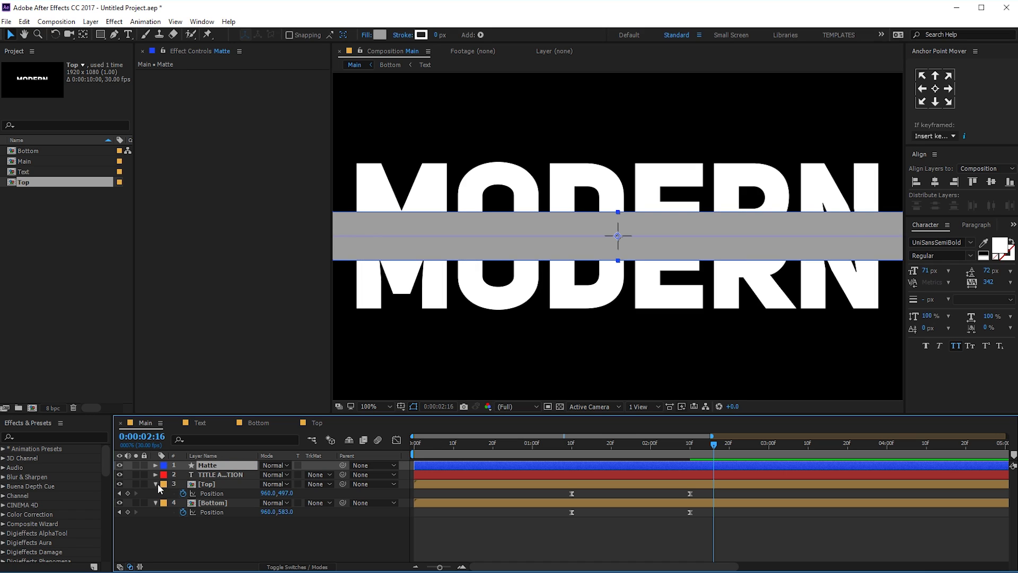
Set the TITLE ANIMATION layer's track matte to Alpha Matte, using the Matte layer above it
click(155, 484)
click(216, 472)
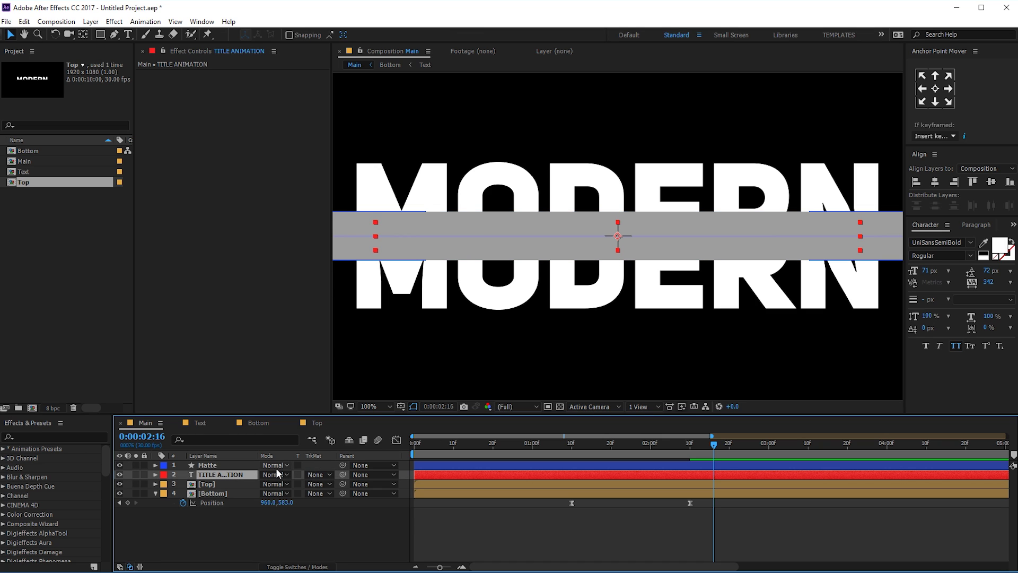
click(320, 472)
click(338, 503)
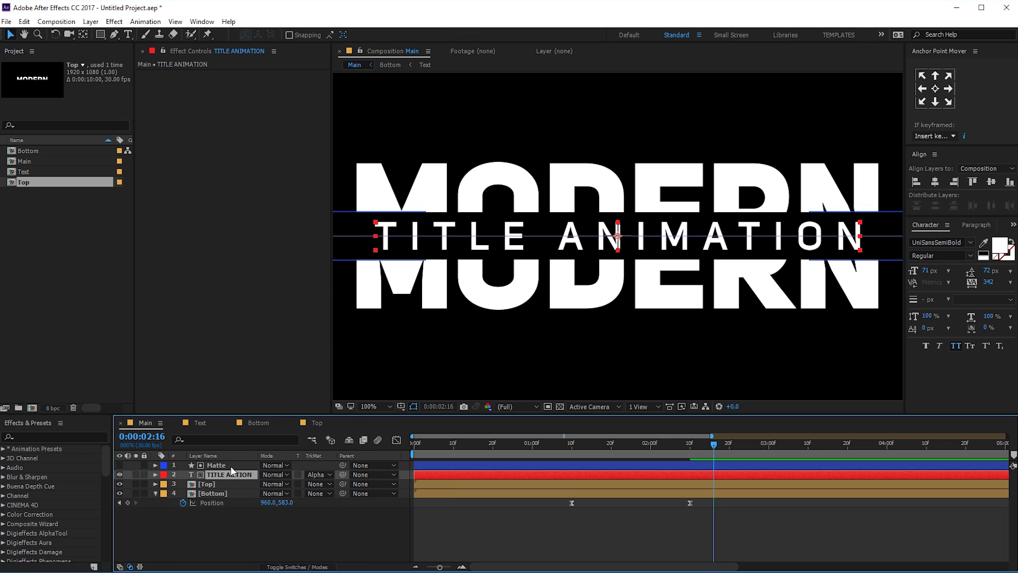
Unlink the Matte layer's Scale proportions and keyframe its Scale at 100, 100% at 0:00:02:10
click(255, 464)
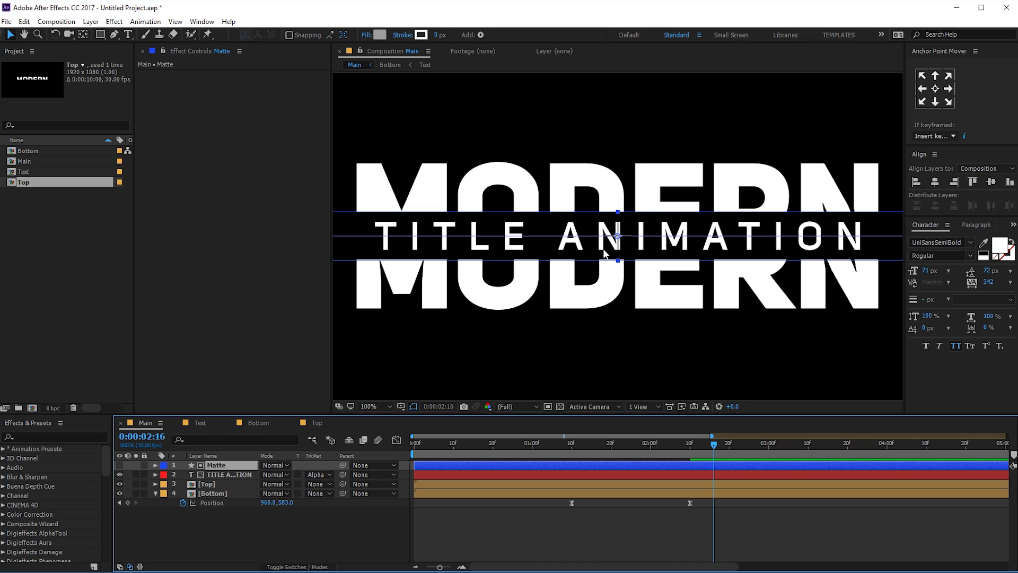
key(s)
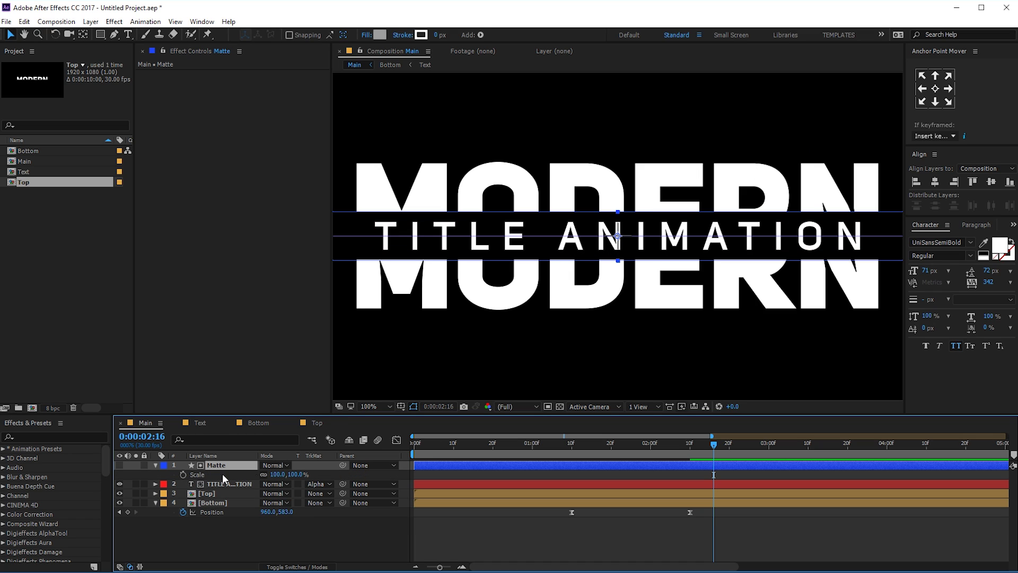
click(267, 474)
click(276, 474)
key(Tab)
text(67)
key(Return)
mouse_move(292, 474)
mouse_down()
mouse_move(281, 474)
mouse_move(305, 473)
mouse_move(260, 475)
mouse_move(292, 472)
mouse_up()
drag(704, 444, 694, 449)
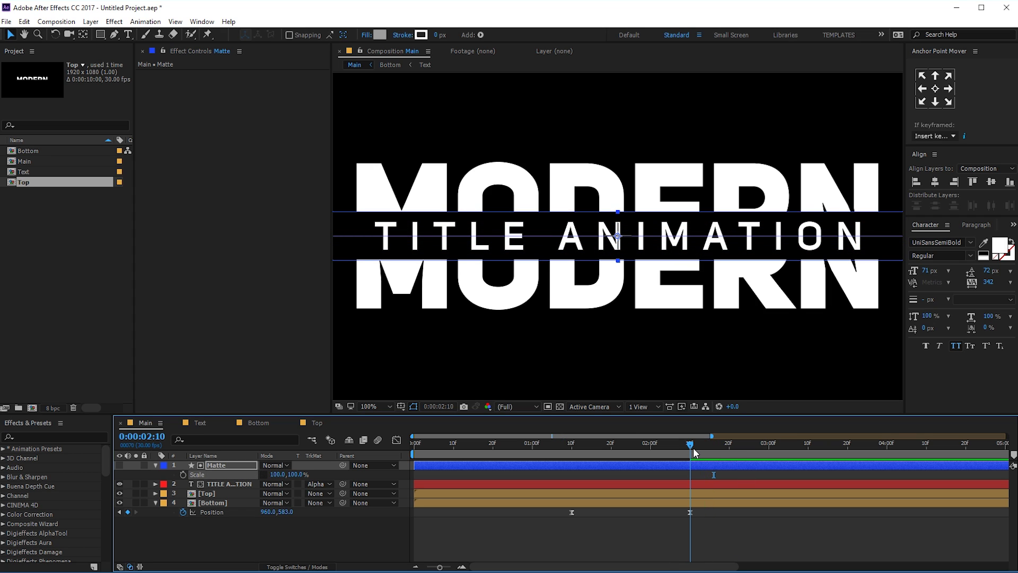
click(182, 474)
At 0:00:01:10, set the Matte layer's vertical Scale to 0%, keeping its width at 100%
drag(603, 443, 577, 443)
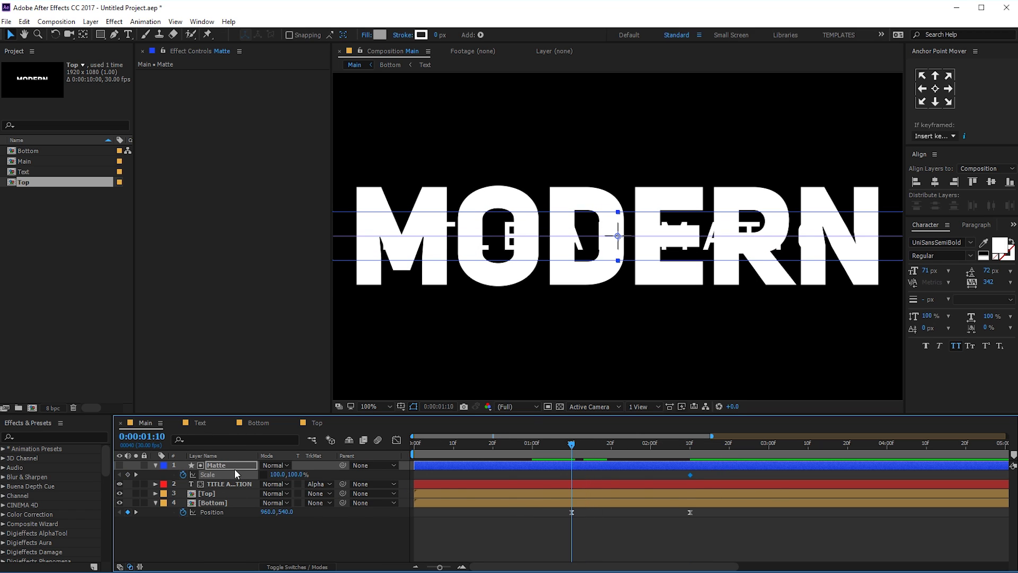
click(298, 474)
text(52)
key(Return)
click(296, 475)
text(0)
click(319, 525)
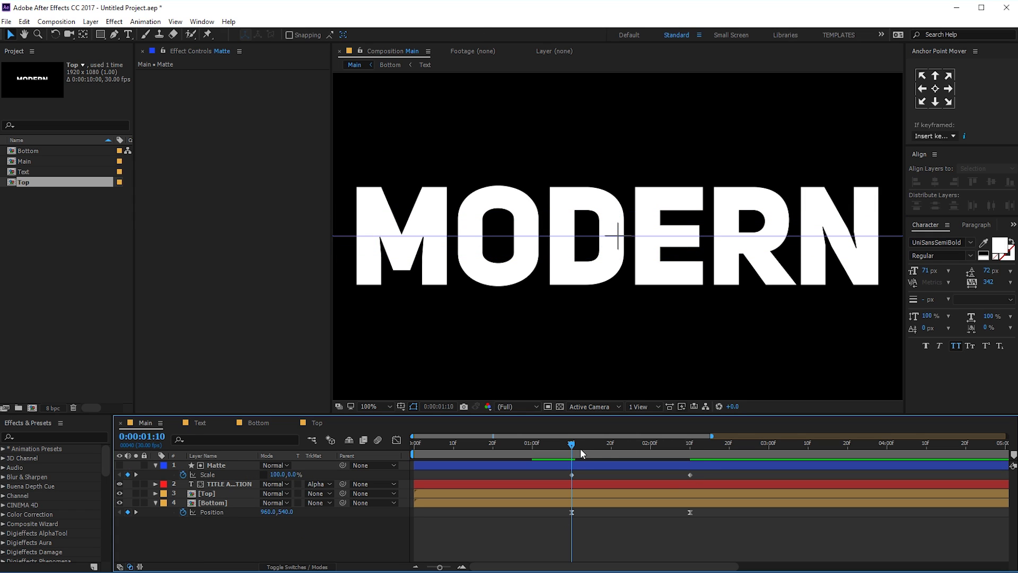
Ease the Matte Scale and Bottom Position keyframes into an early speed peak, and preview the reveal from 0:00:01:09
drag(571, 443, 682, 441)
drag(562, 473, 630, 534)
click(396, 440)
key(ctrl+z)
click(569, 443)
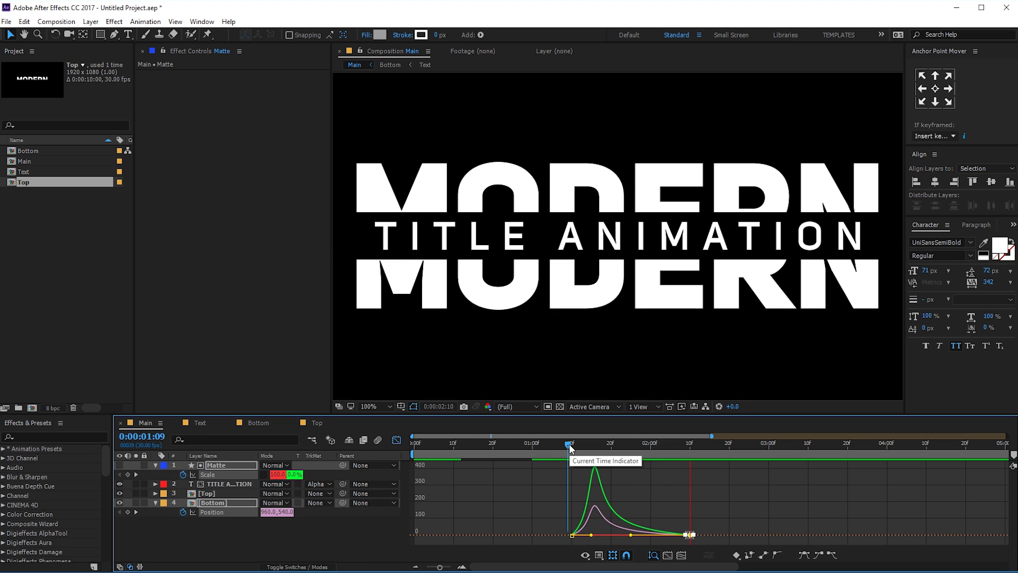
key(space)
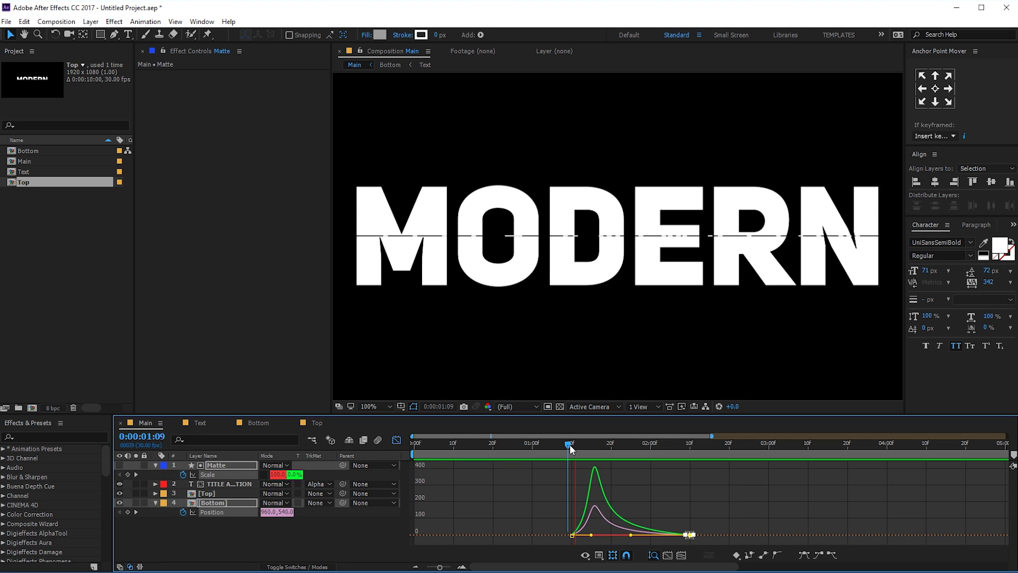
click(396, 441)
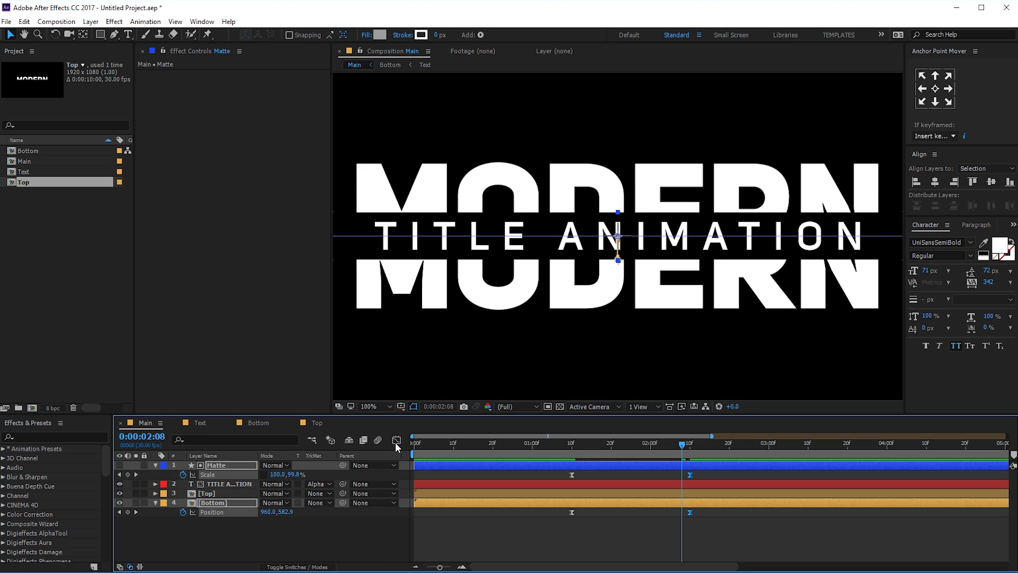
Easy-ease all Matte, Top and Bottom keyframes together, shape their speed graph into an early sharp peak, and preview the split
drag(211, 532, 247, 456)
key(u)
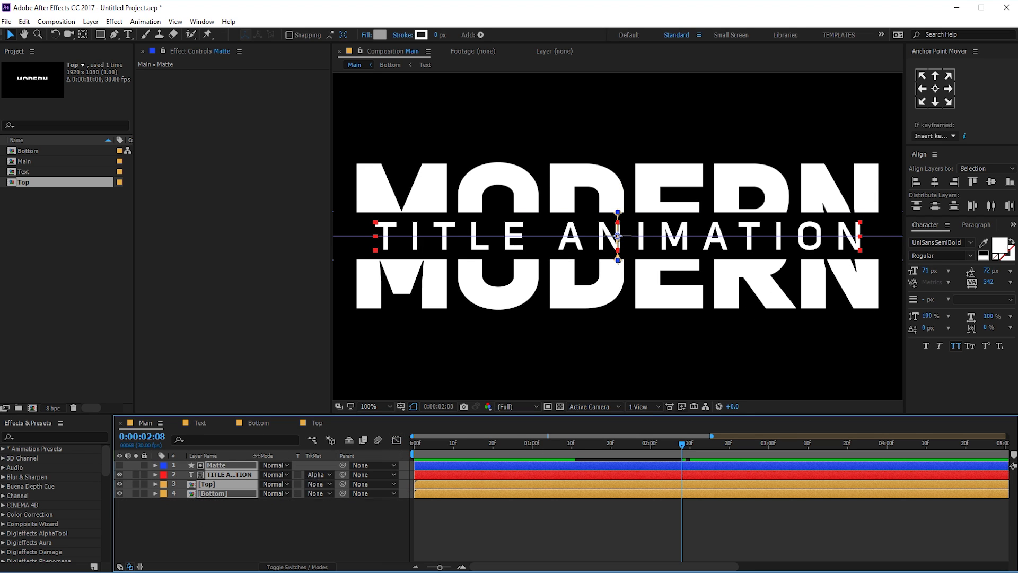
drag(558, 475, 755, 546)
key(F9)
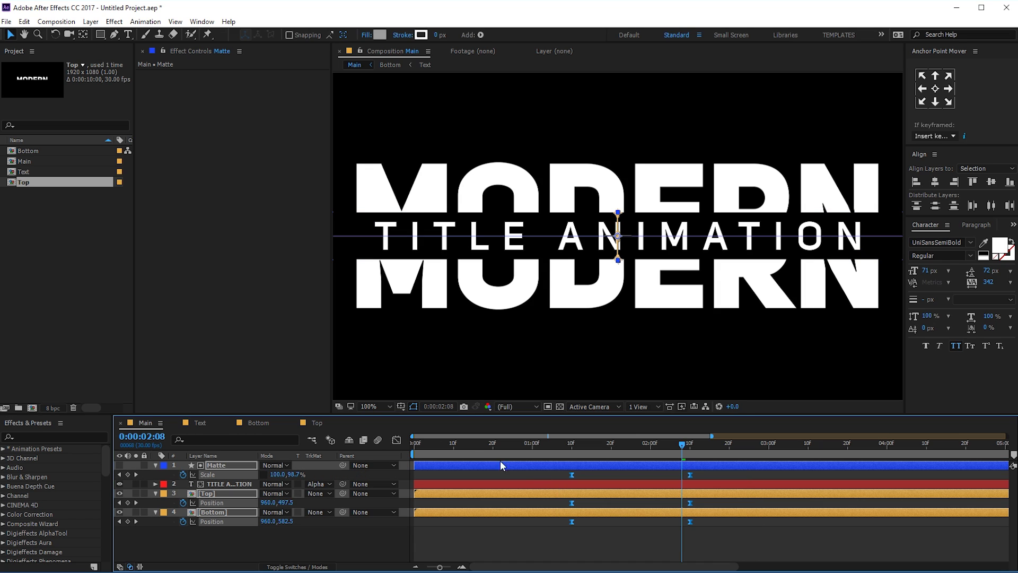
click(396, 440)
drag(682, 540, 601, 499)
click(562, 442)
key(space)
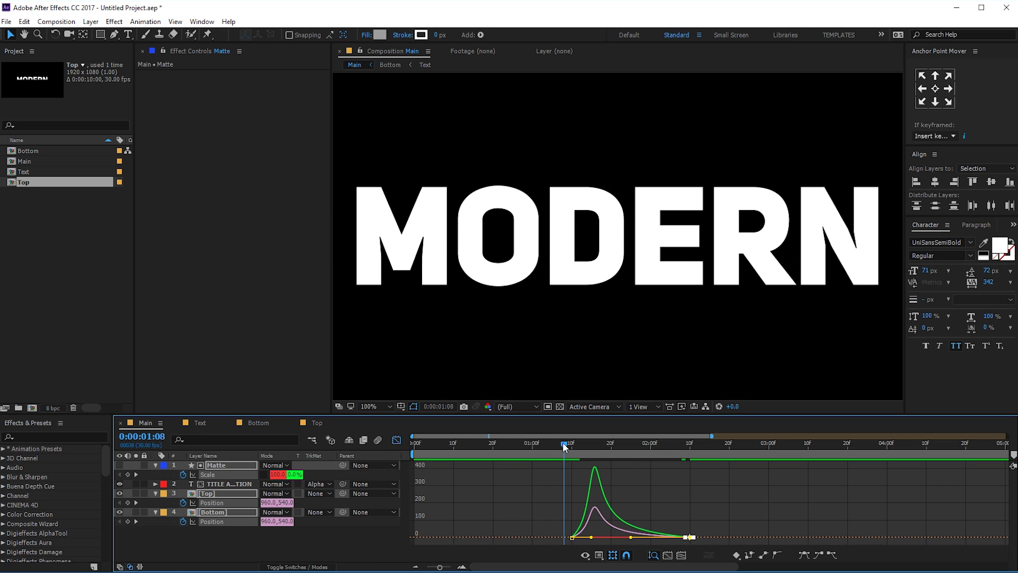
drag(562, 442, 602, 441)
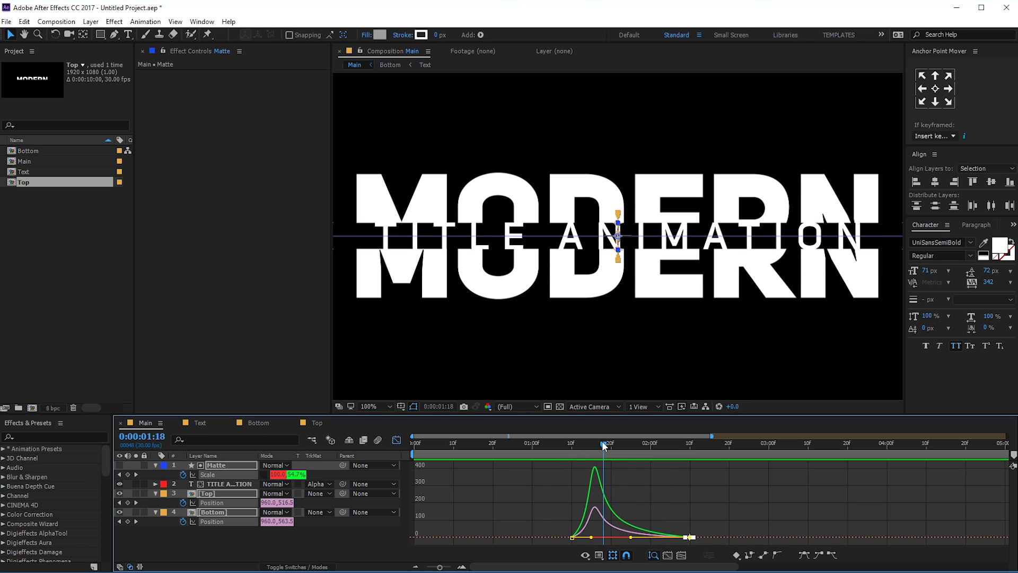
Move both Matte Scale keyframes one frame later and check the title reveal through 0:00:02:15
click(397, 440)
click(504, 521)
drag(558, 476, 691, 475)
click(672, 561)
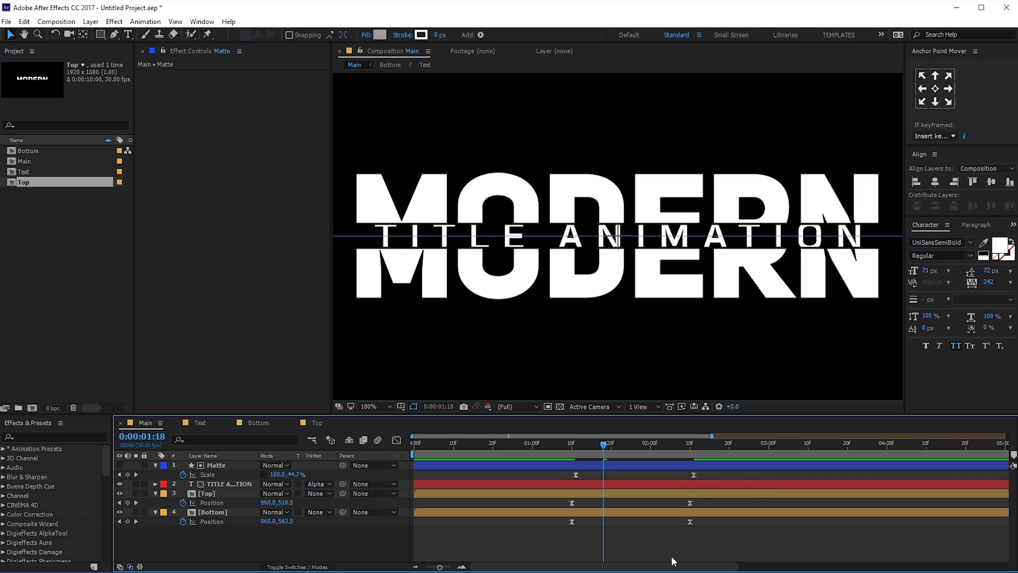
click(568, 449)
drag(605, 451, 711, 450)
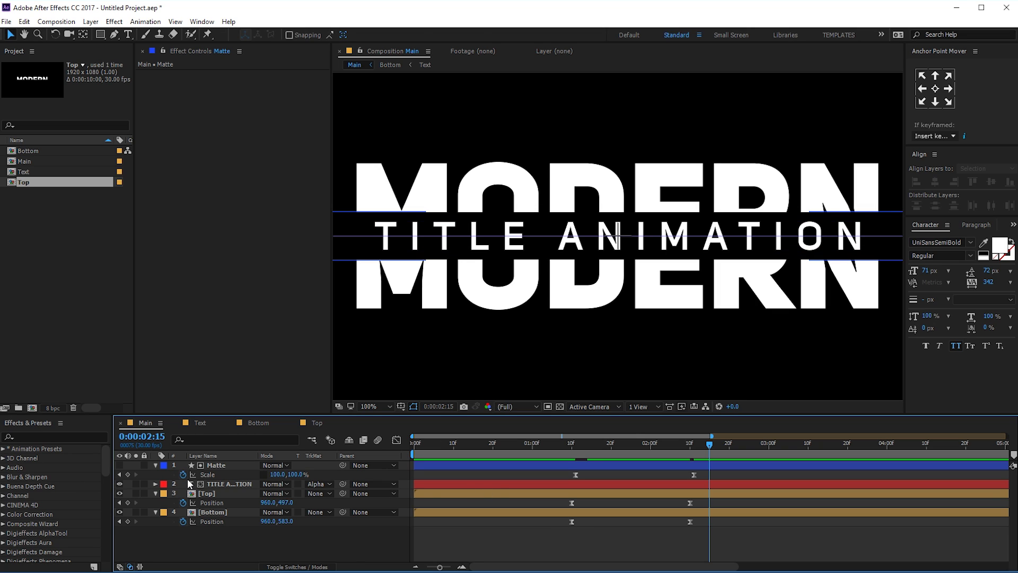
Collapse all layers, and apply a Fill effect in bright pinkish red to the Top layer
key(ctrl+a)
key(u)
click(180, 523)
key(comma)
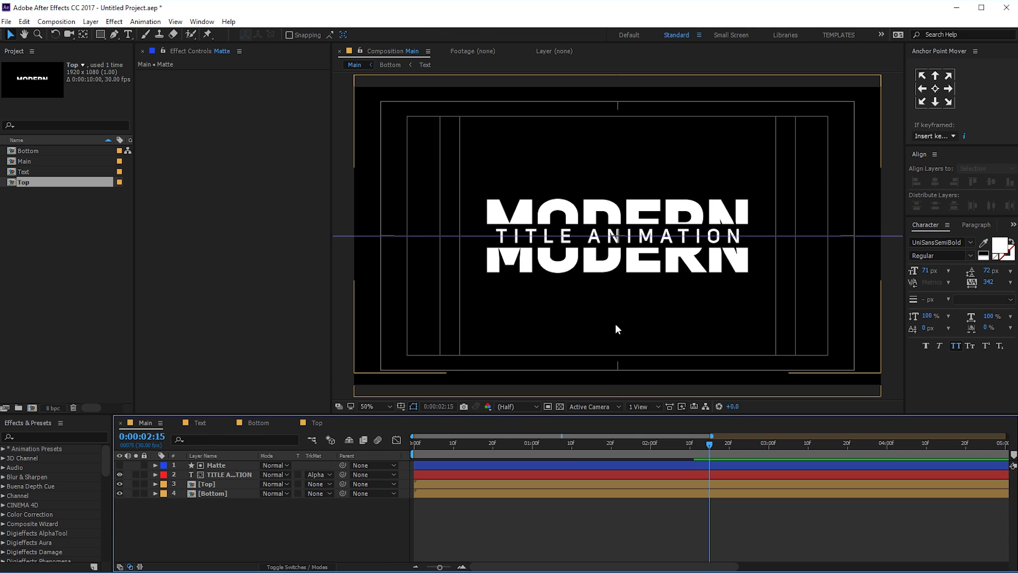
click(208, 484)
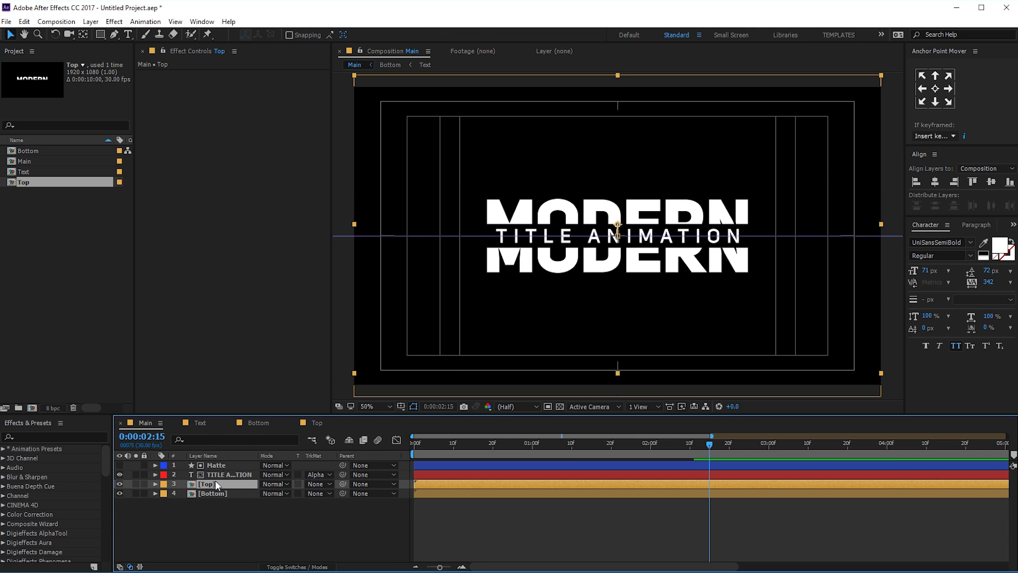
key(ctrl+space)
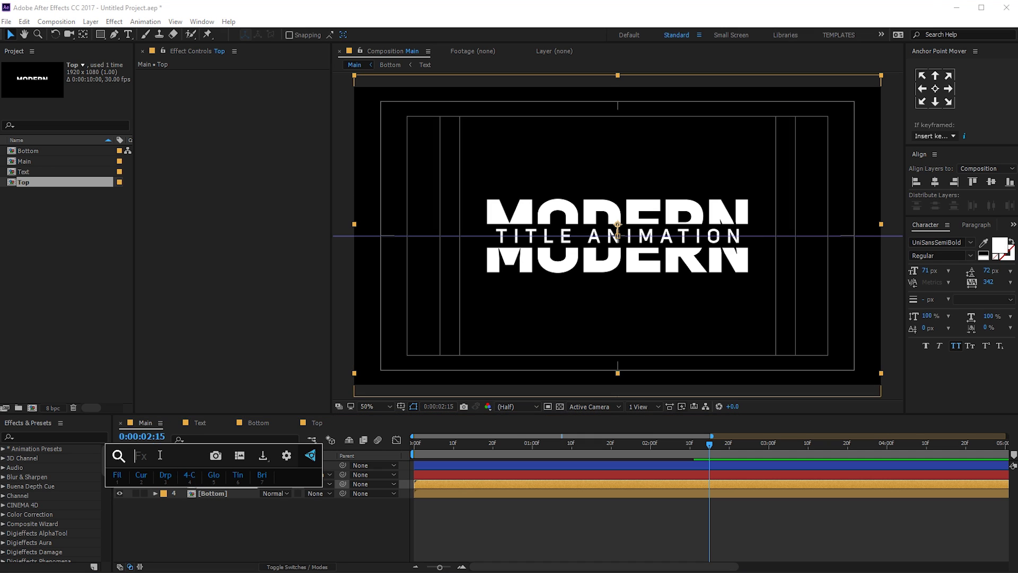
text(fill)
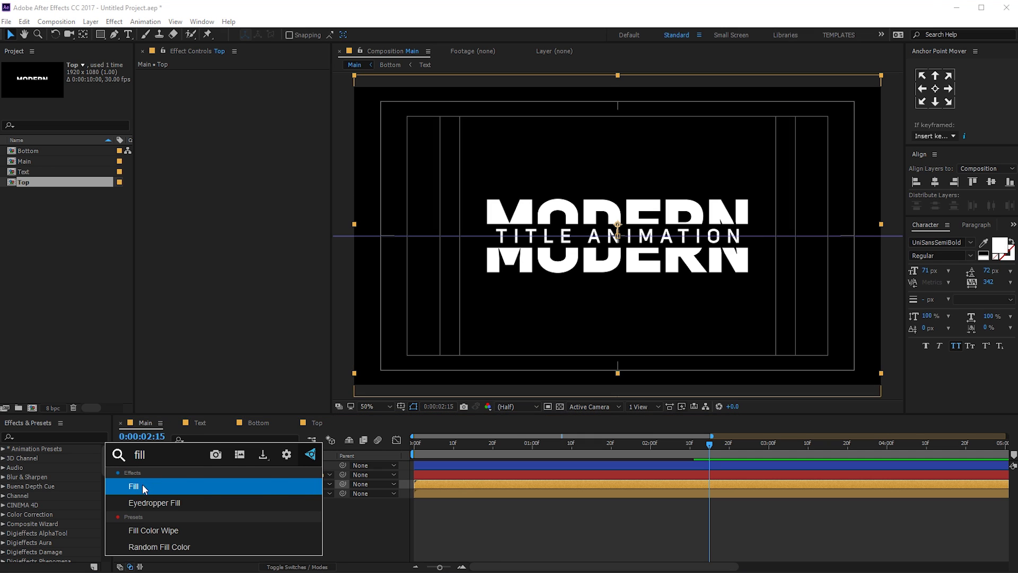
key(Return)
click(247, 102)
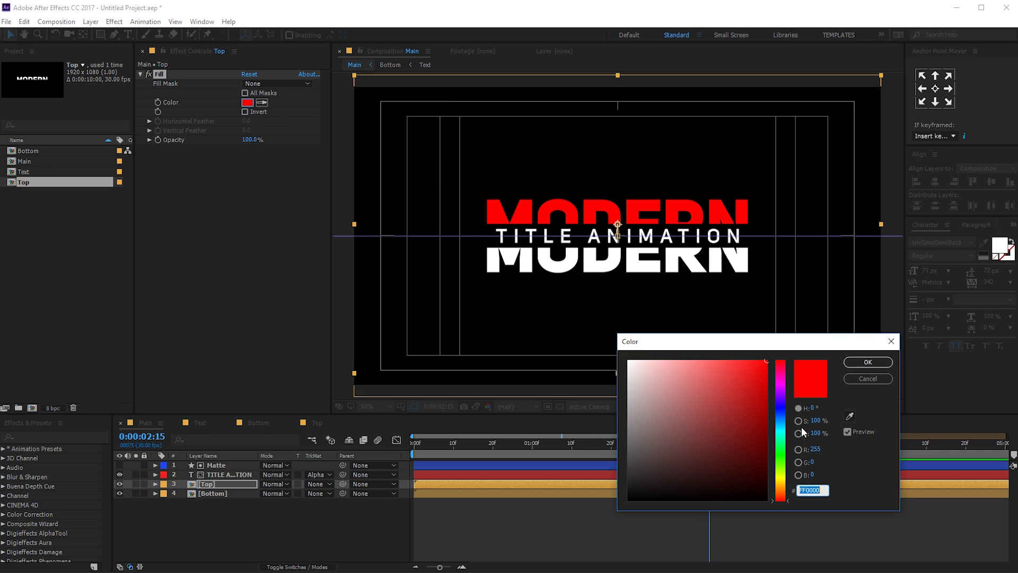
mouse_move(779, 382)
mouse_down()
mouse_move(779, 367)
mouse_move(747, 364)
mouse_up()
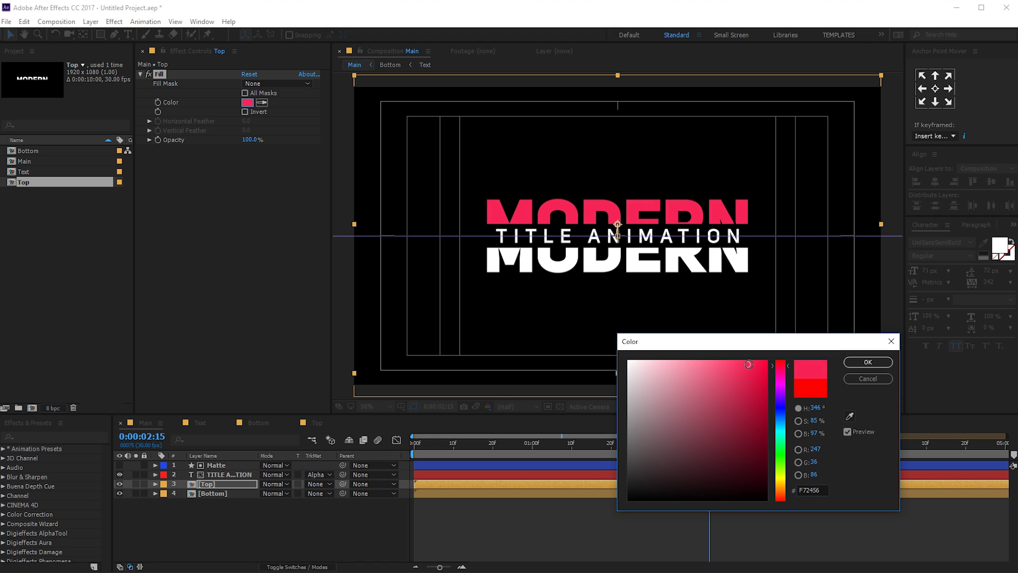
click(872, 362)
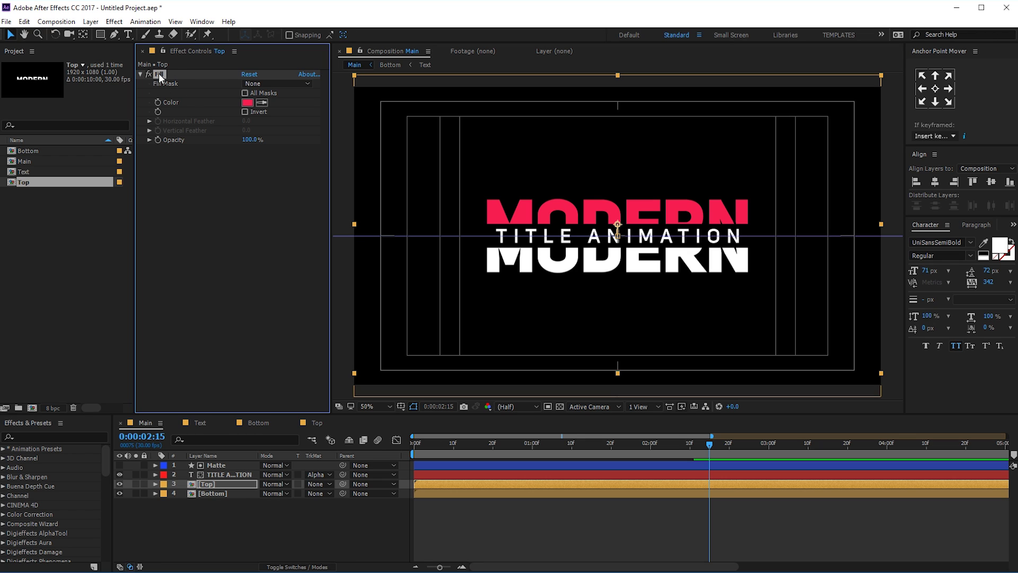
Copy the Top layer's Fill effect to the Bottom layer
click(207, 492)
key(ctrl+v)
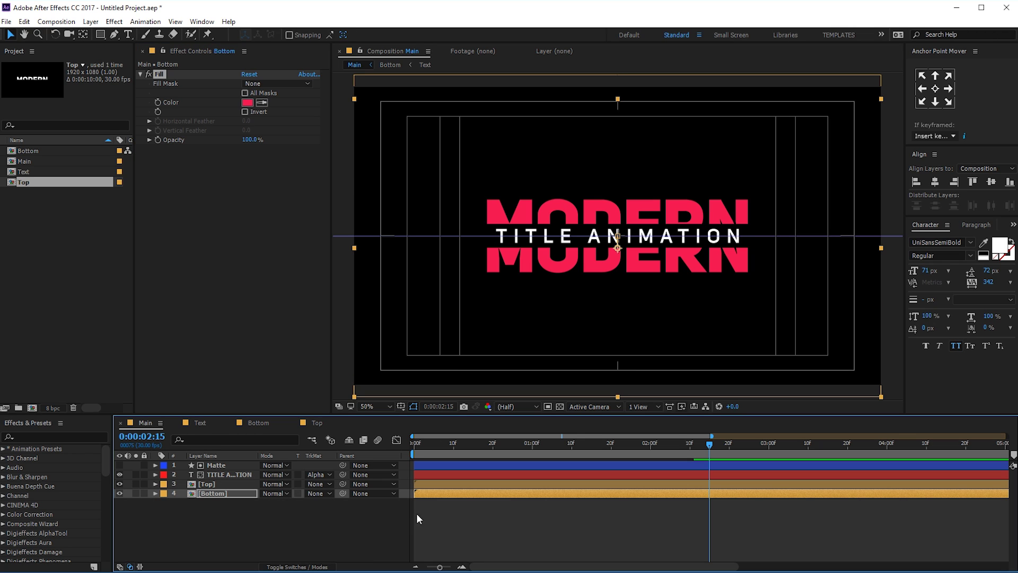
click(247, 509)
Preview the complete title animation from 0:00:00:00 with the layer timeline showing instead of the graph
click(427, 445)
key(space)
click(489, 454)
key(Home)
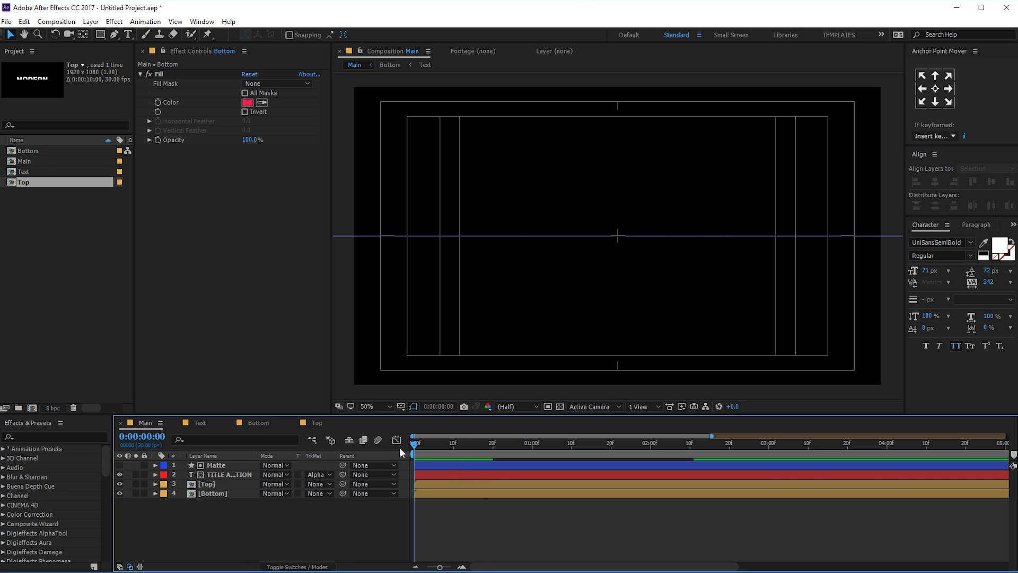
click(397, 439)
key(space)
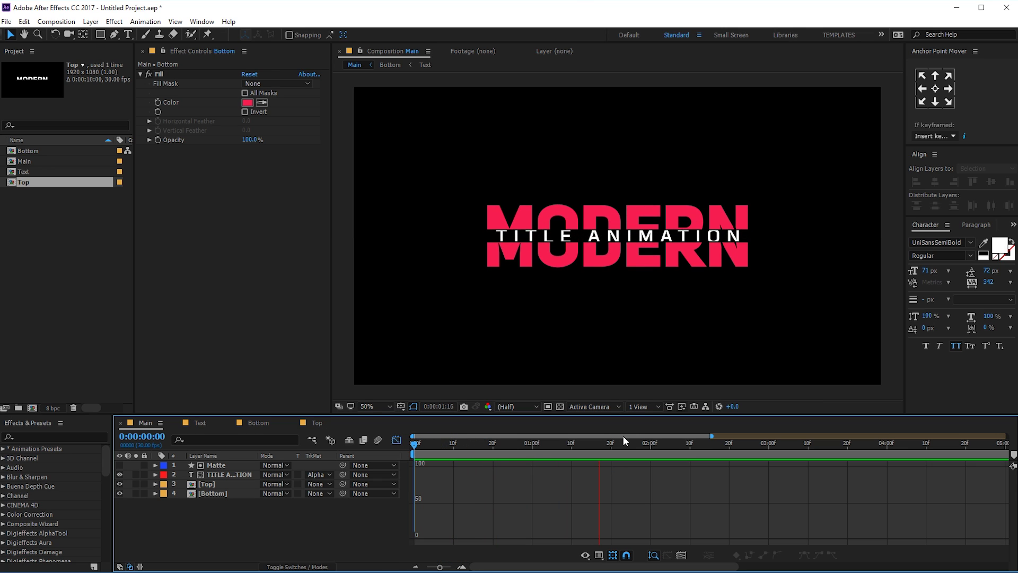
key(space)
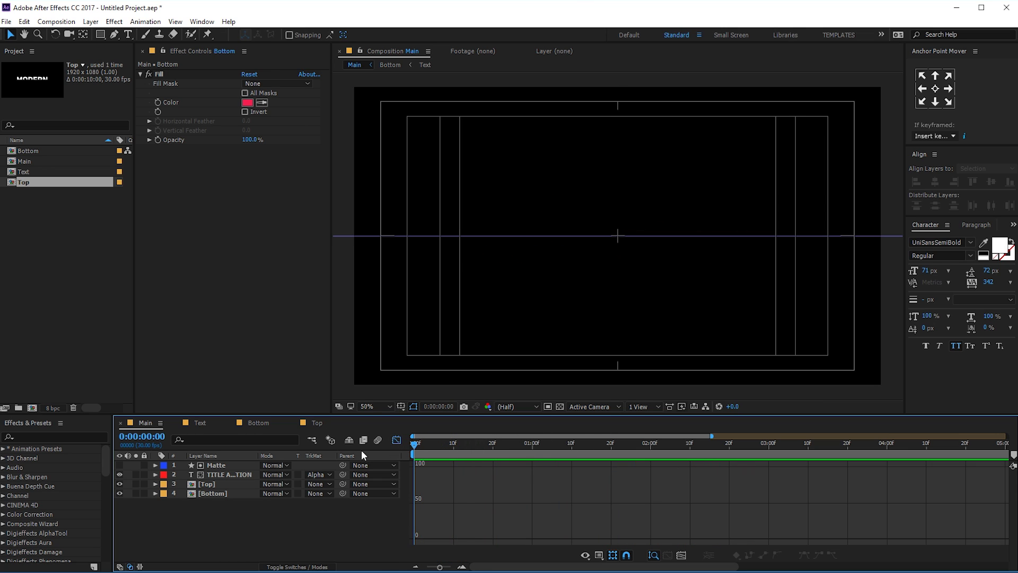
click(395, 438)
key(space)
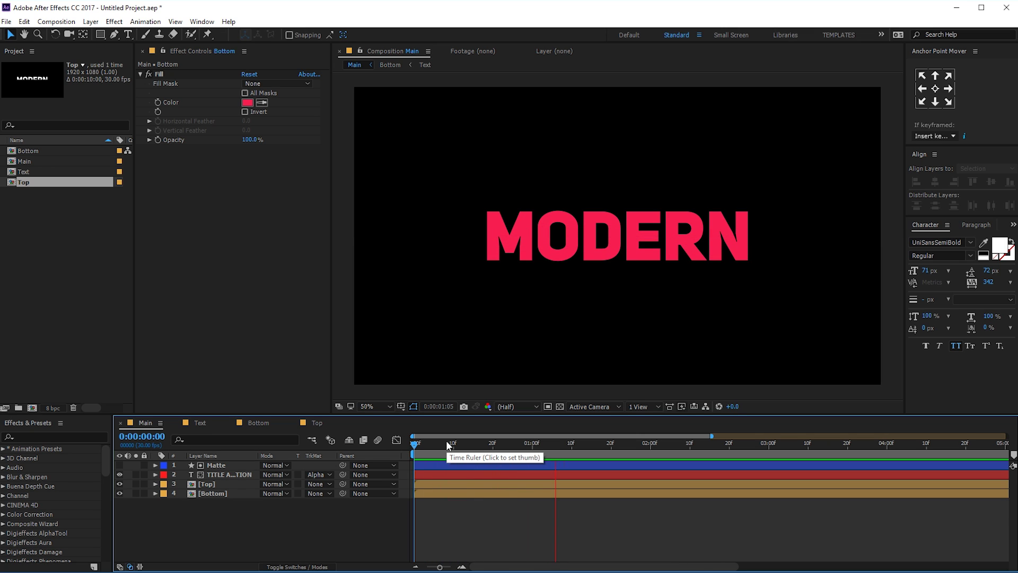
click(459, 448)
drag(459, 448, 396, 453)
key(space)
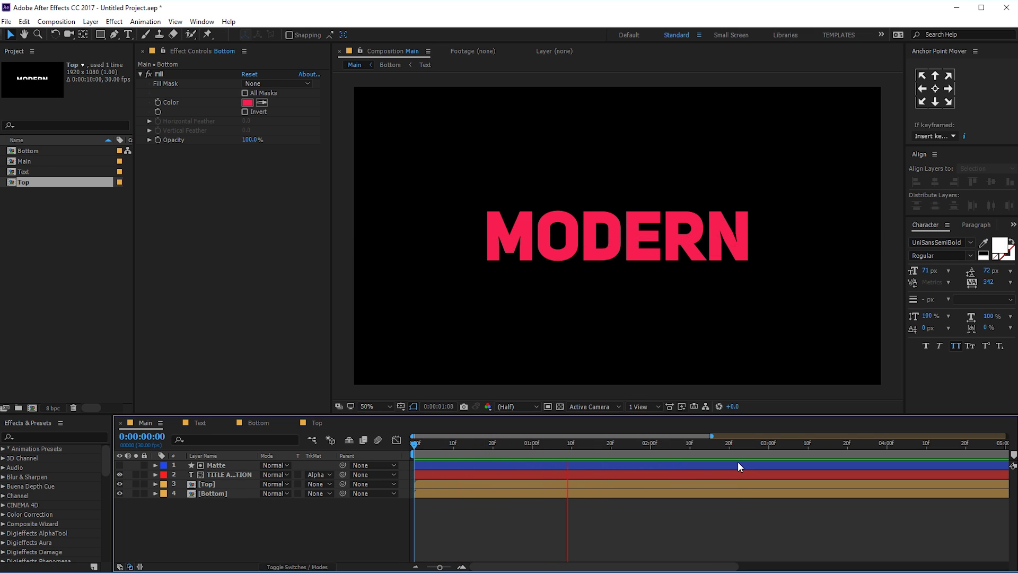
Check the revealed title at 0:00:03:01
click(772, 446)
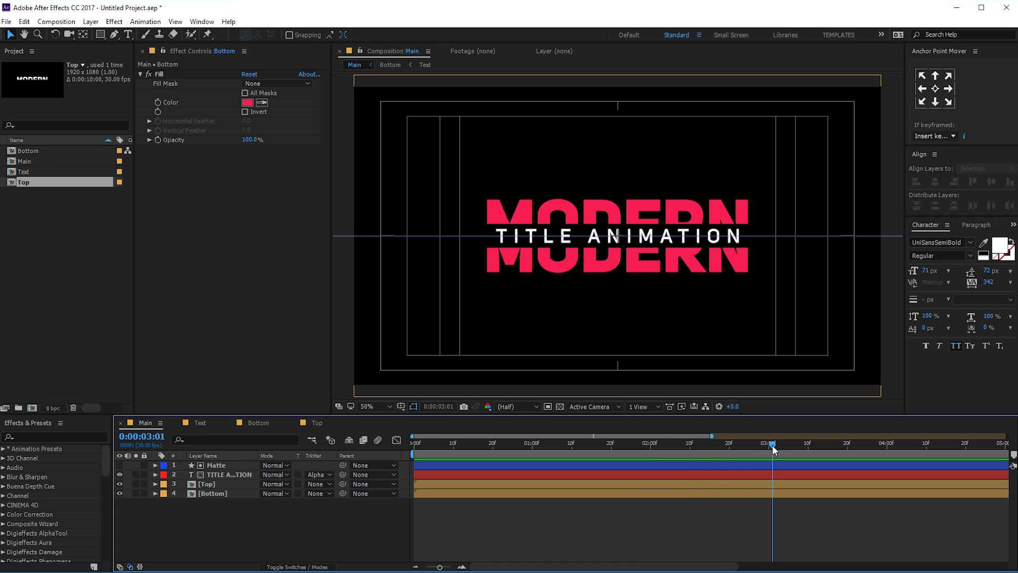
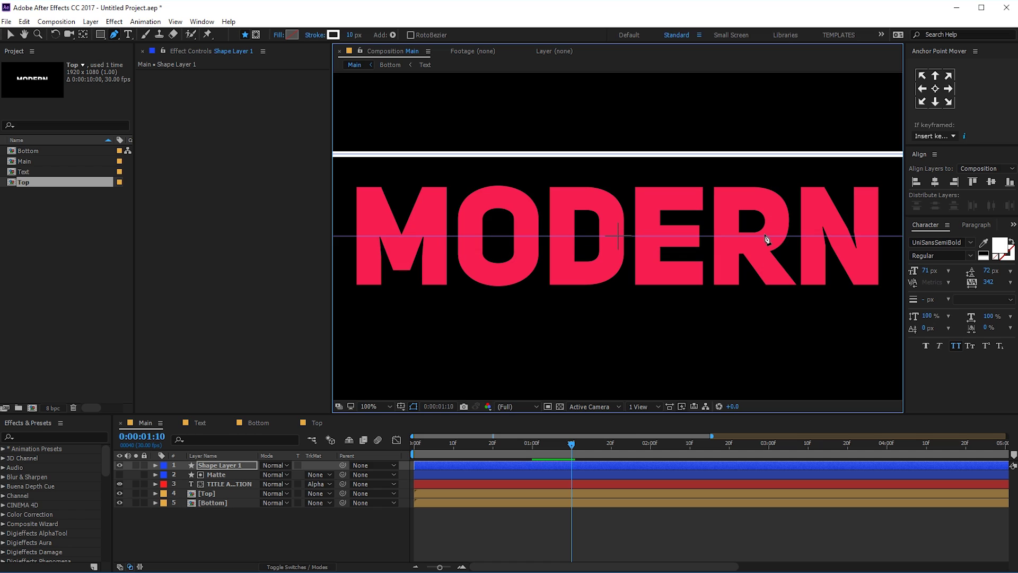
Centre the anchor point of Shape Layer 1, the bracket outline above MODERN, and align it horizontally to the composition's centre
scroll(766, 236, down, 2)
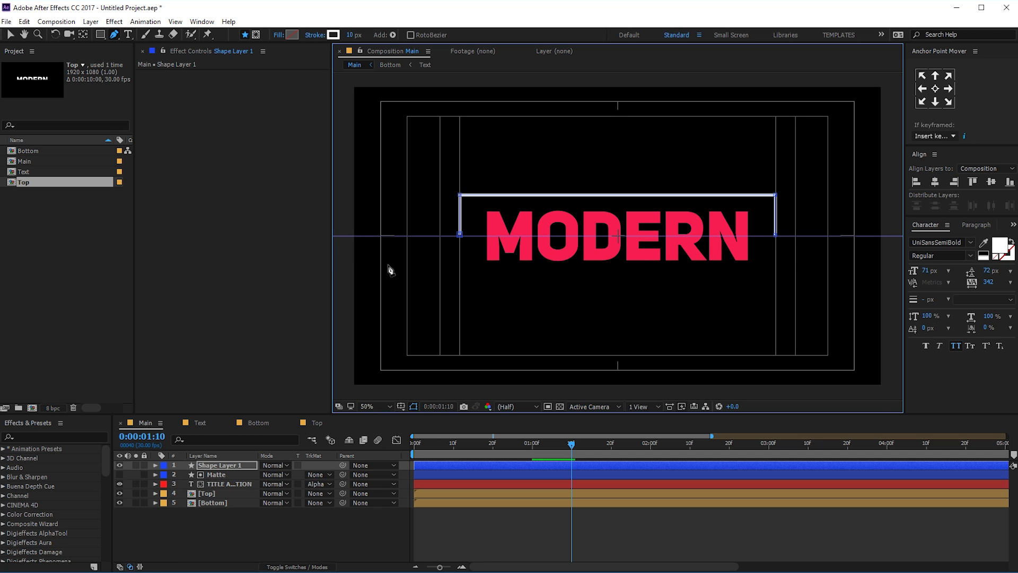
click(9, 37)
click(9, 37)
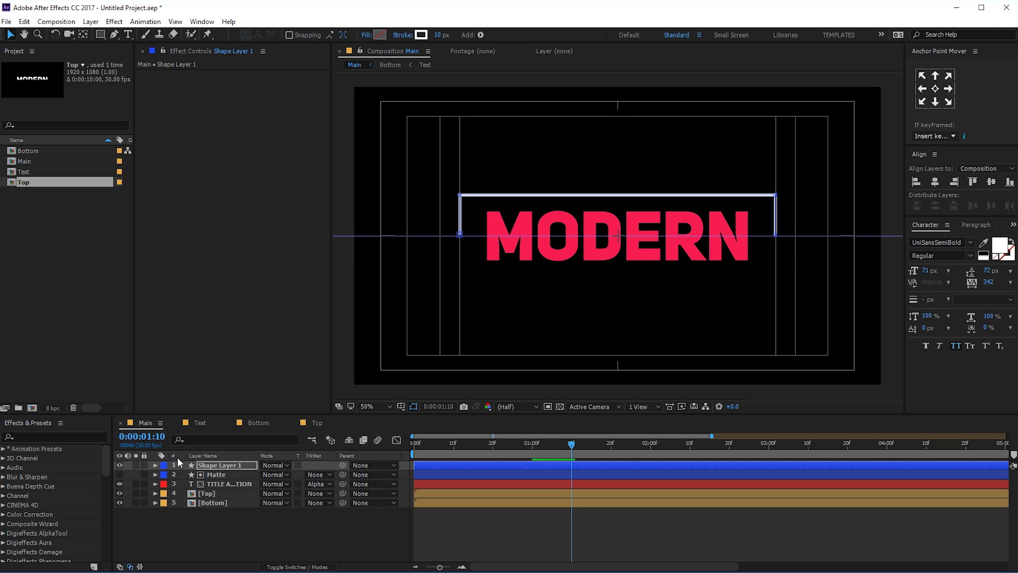
click(216, 465)
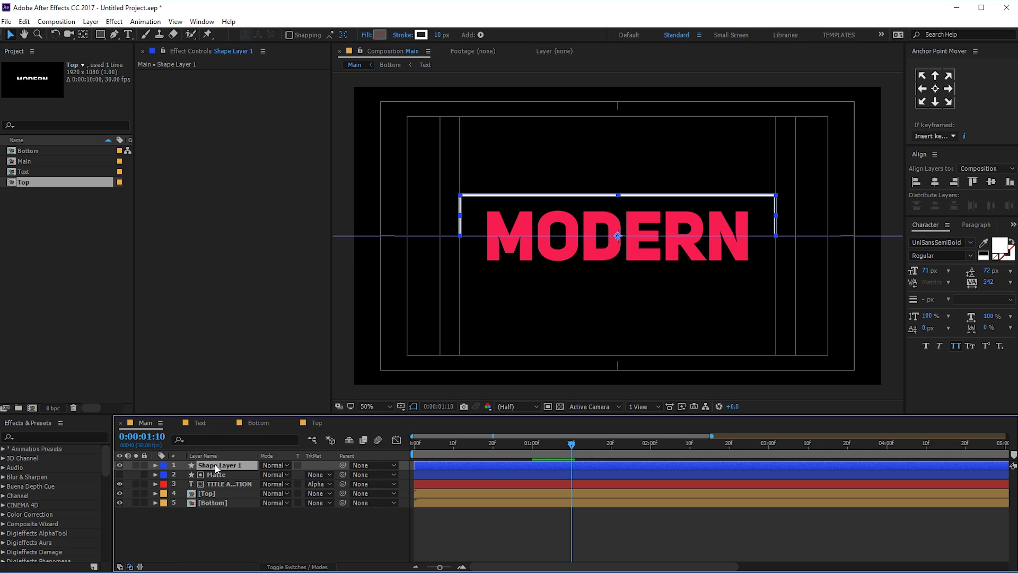
click(936, 88)
click(936, 180)
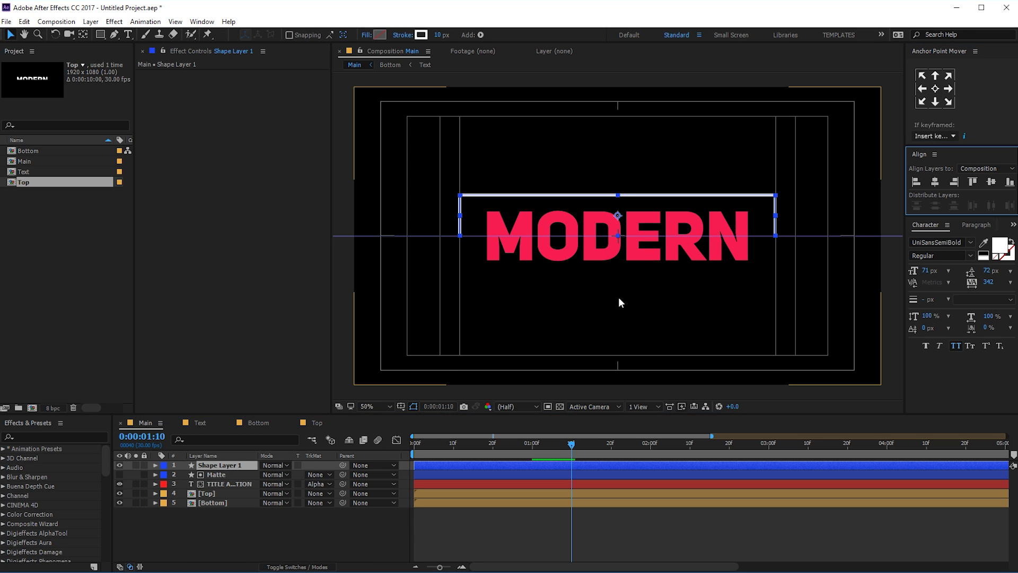
click(225, 521)
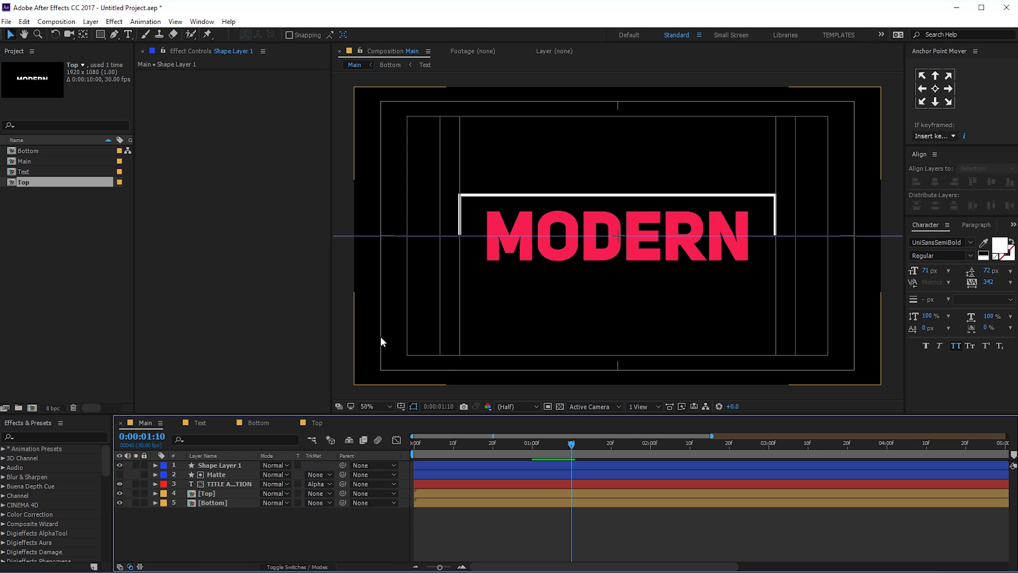
Hide the title/action safe margins and the horizontal guide in the composition view, leaving the grid off
click(402, 406)
click(445, 419)
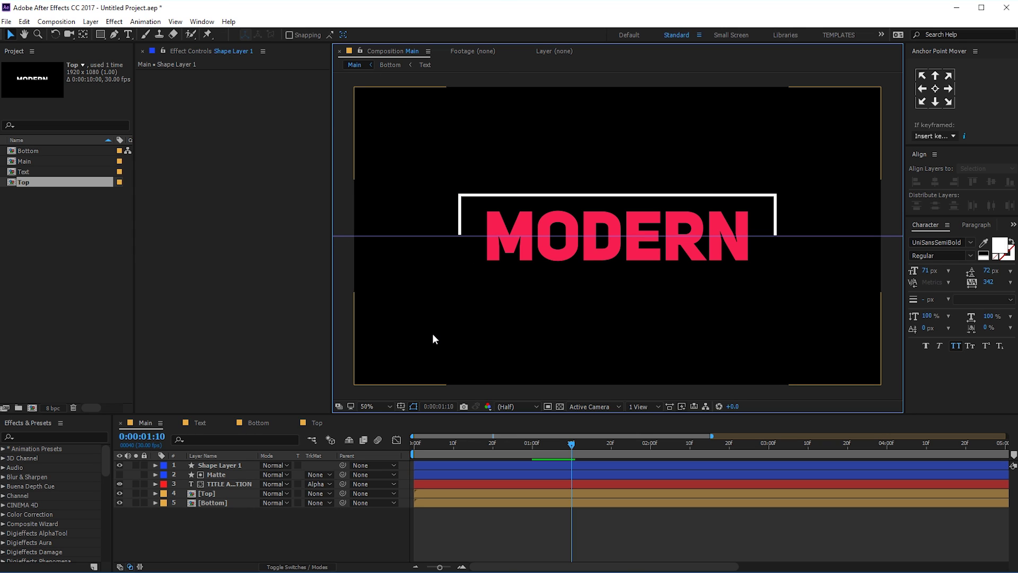
key(ctrl+apostrophe)
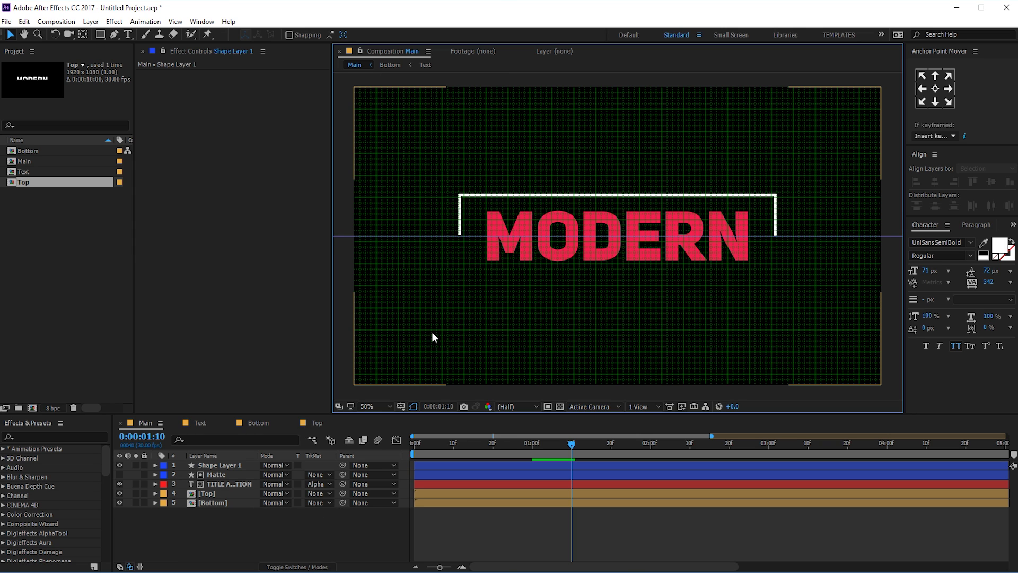
key(ctrl+apostrophe)
key(ctrl+semicolon)
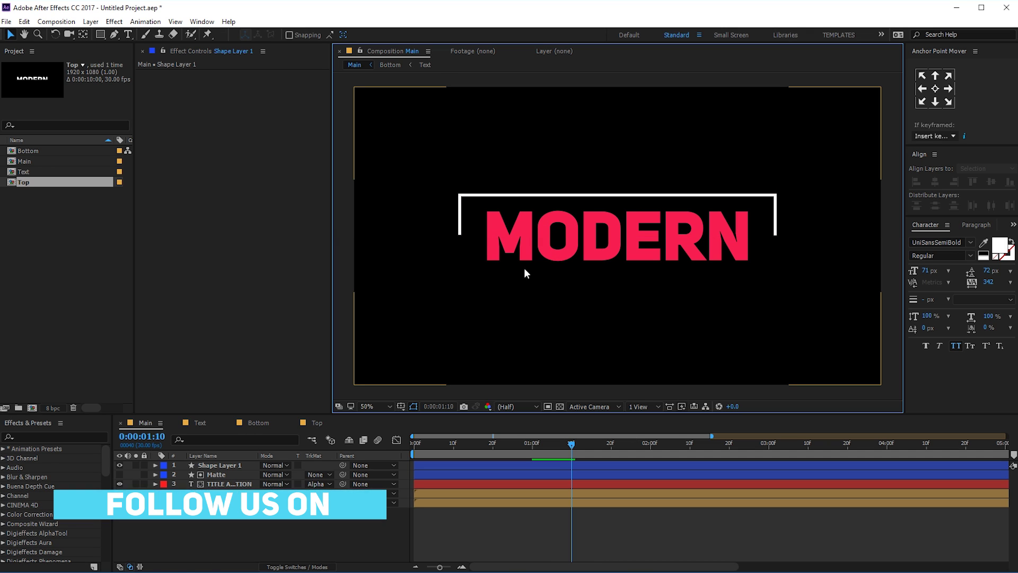
Rename Shape Layer 1 as Line
click(536, 484)
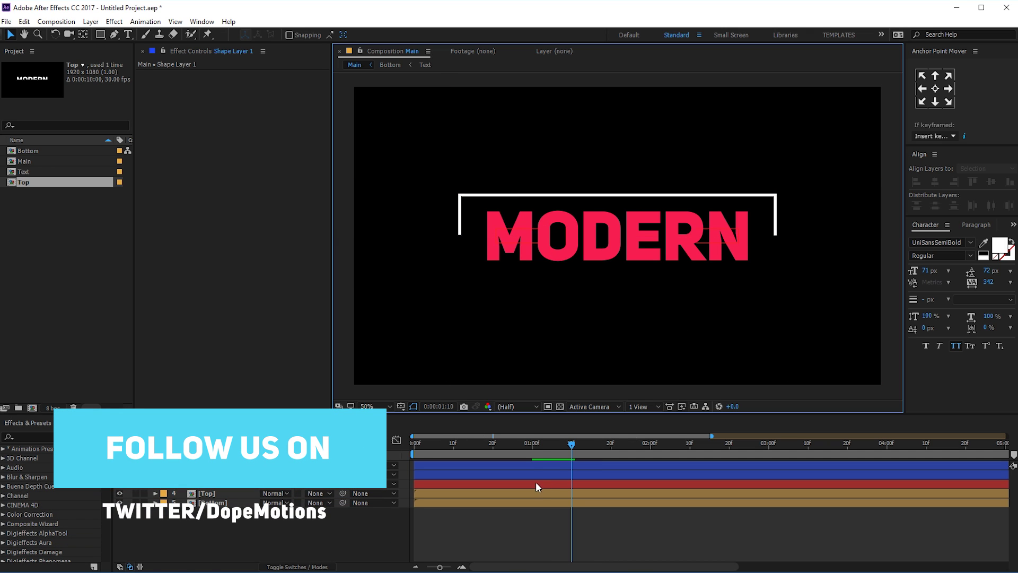
drag(520, 441, 557, 448)
click(210, 465)
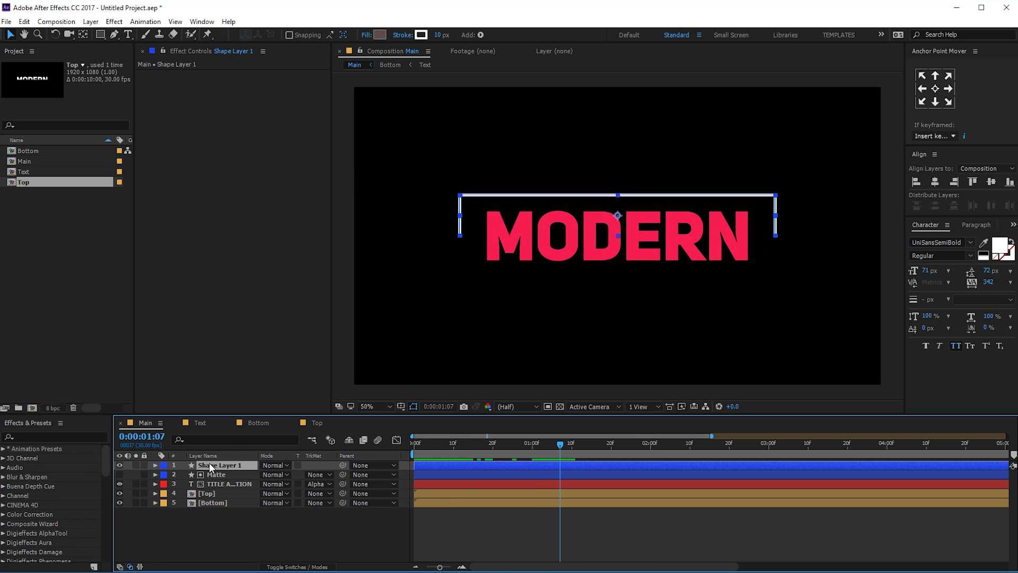
key(Return)
text(Line)
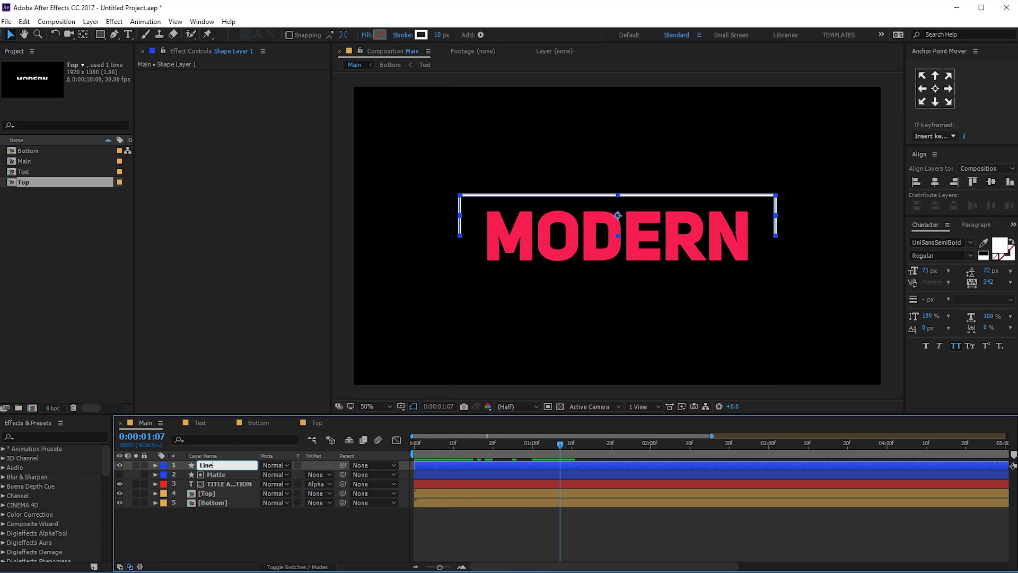
key(Return)
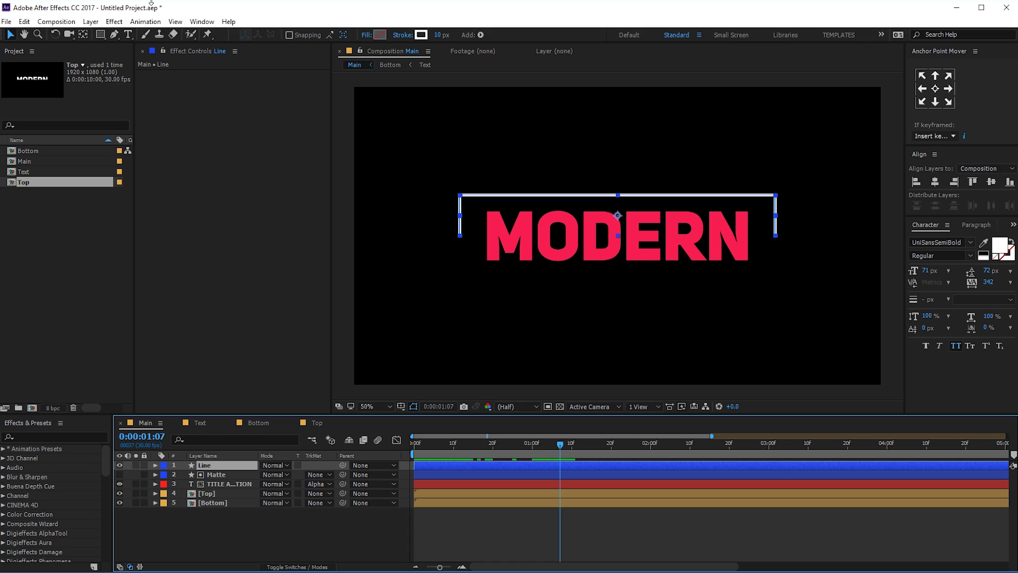
Shift the two left points of the Line layer's Path 1 slightly inward toward the MODERN text
click(114, 35)
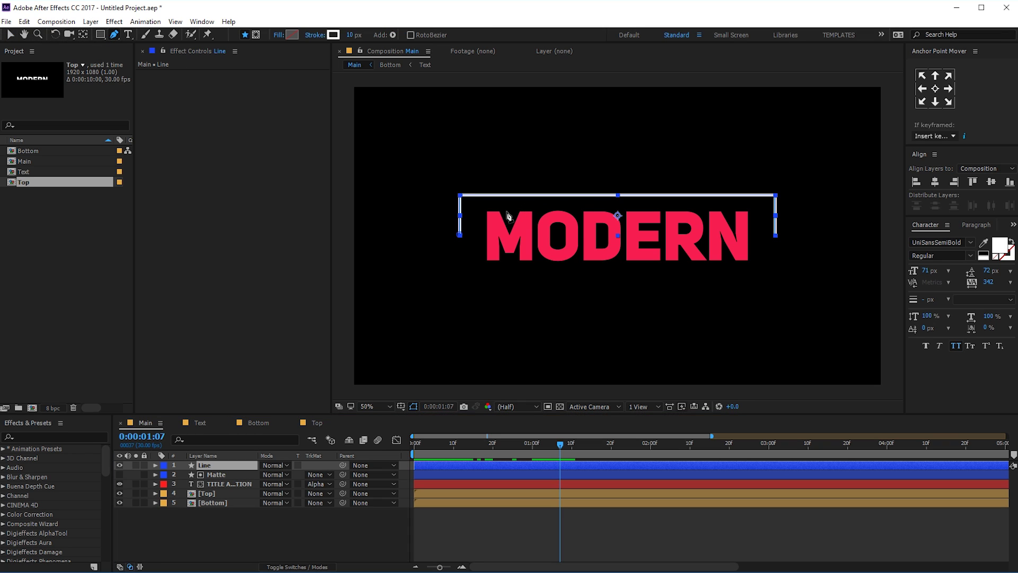
click(155, 465)
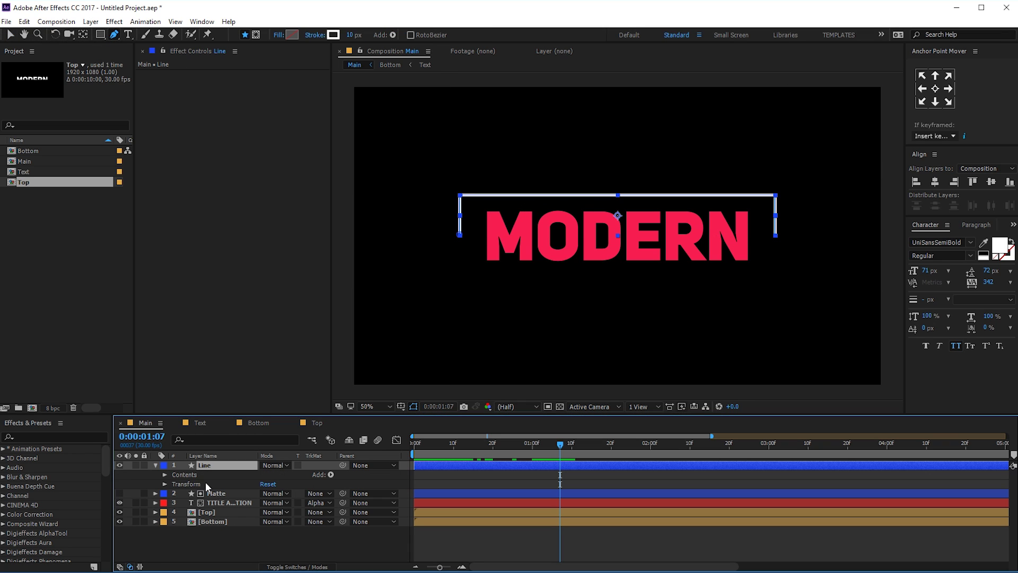
click(166, 475)
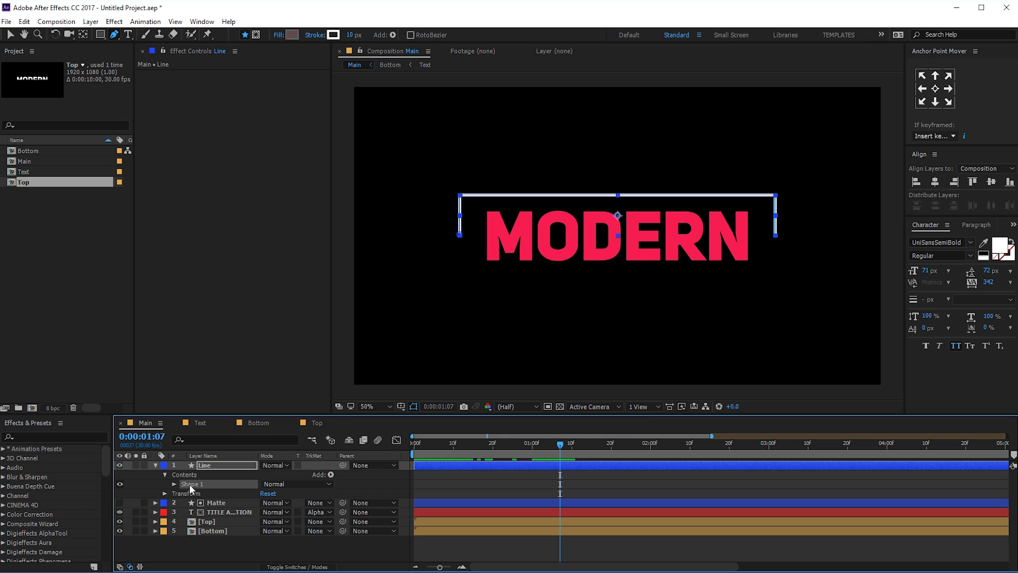
click(174, 484)
click(200, 493)
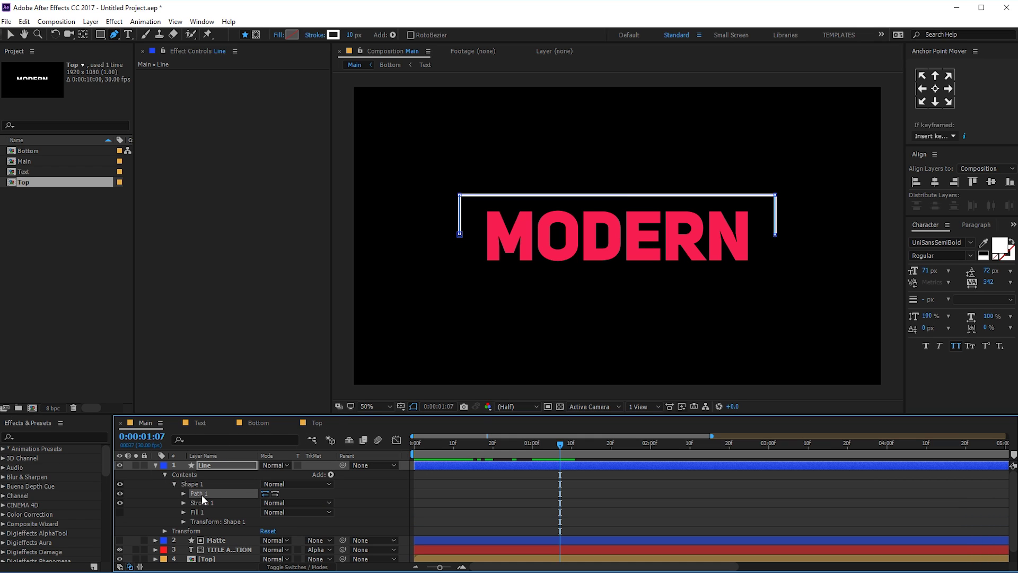
click(459, 234)
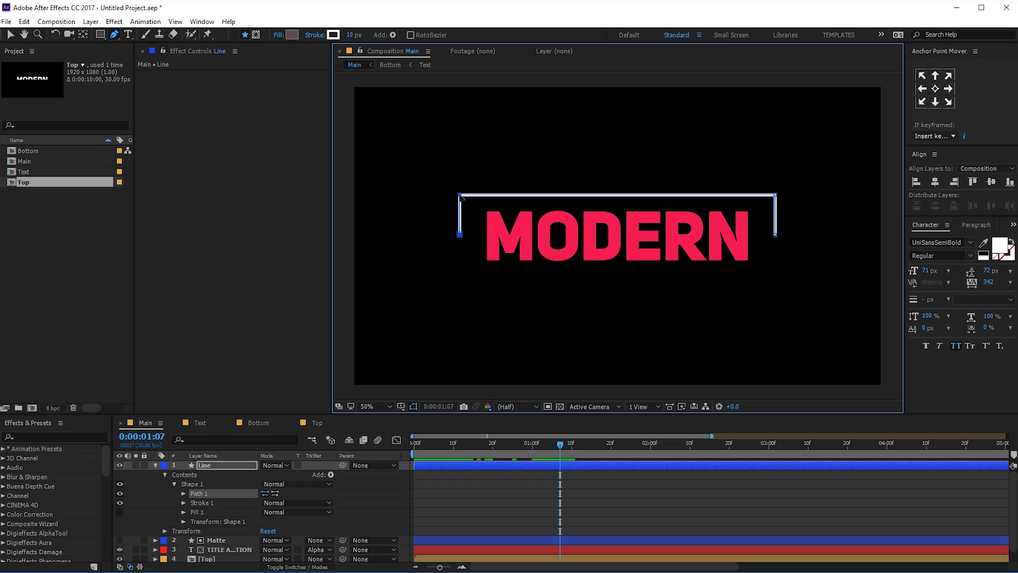
drag(462, 197, 467, 197)
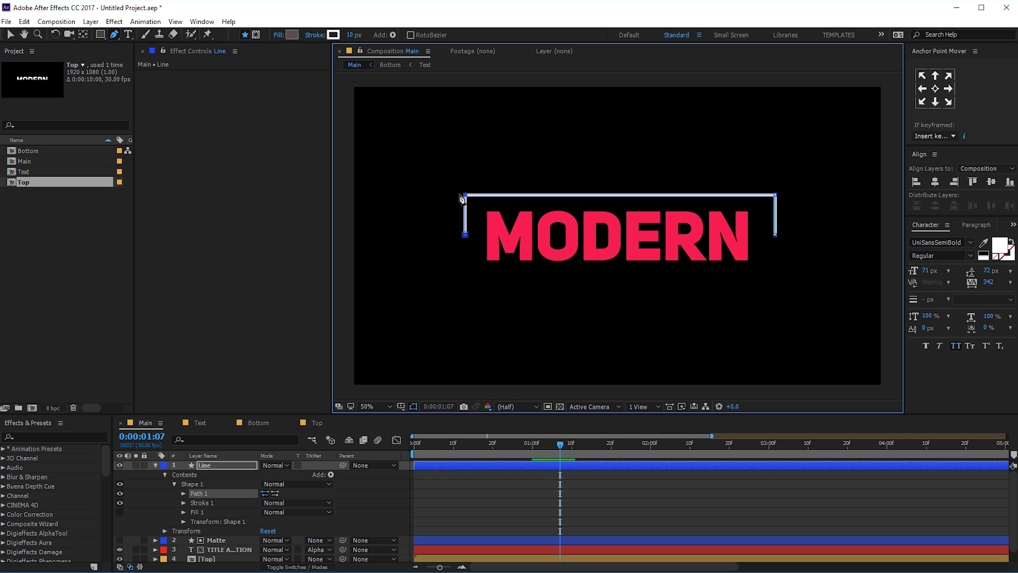
Shift the two right points of the Line layer's Path 1 inward to match the left side's spacing
key(ctrl+t)
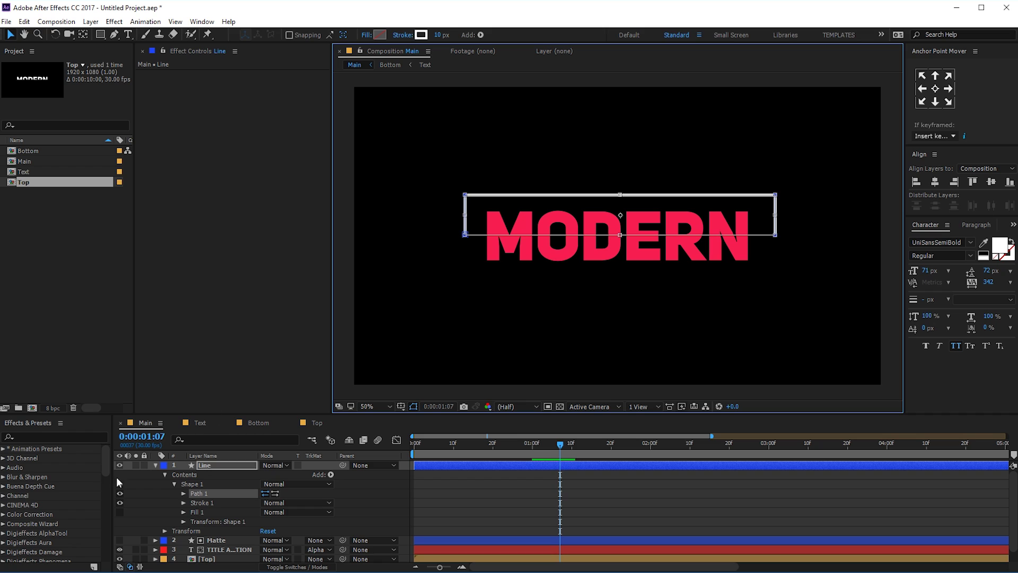
click(201, 501)
click(206, 494)
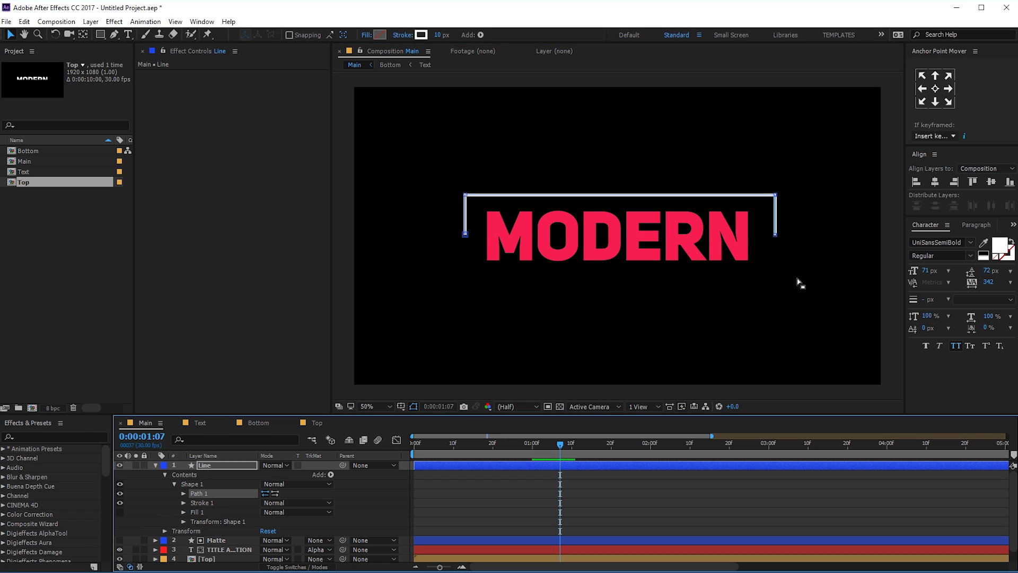
drag(789, 189, 770, 245)
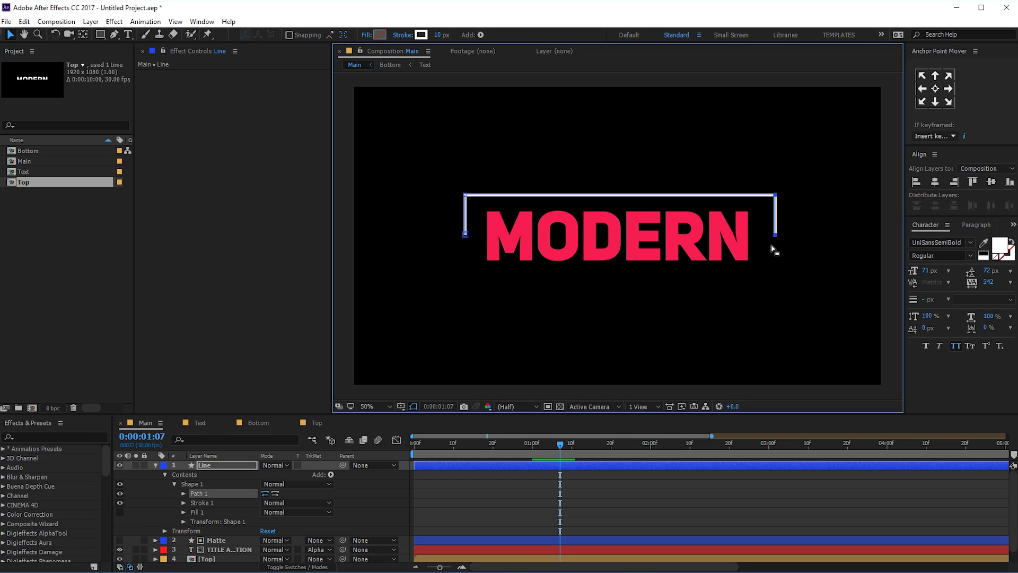
key(Left)
key(Left)
key(Left)
key(Left)
key(Left)
key(Left)
key(Left)
key(Left)
key(Left)
key(Left)
Add Trim Paths to the Line layer's Shape 1 and set its End to 0%
click(329, 474)
click(368, 414)
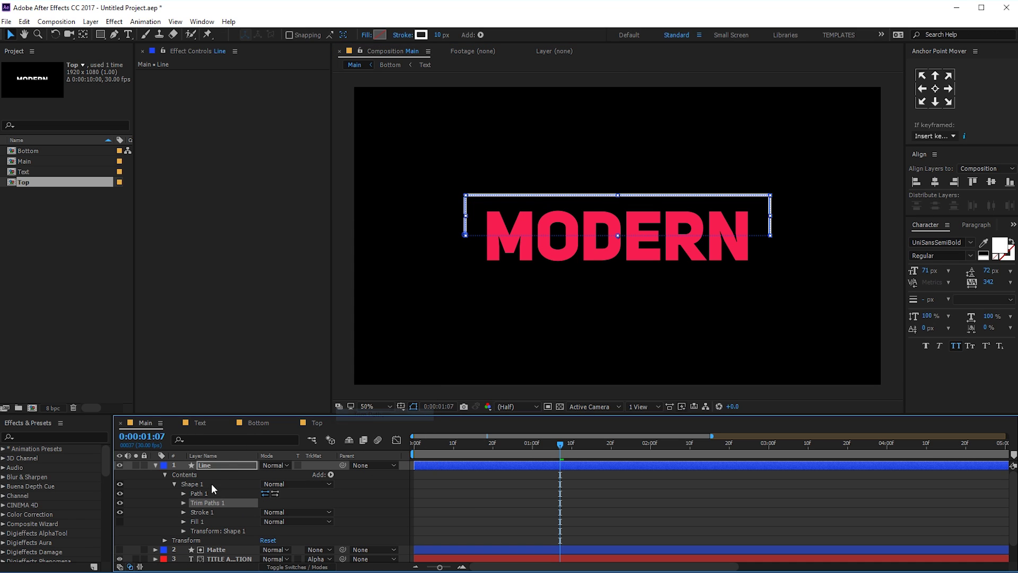
click(183, 502)
drag(268, 521, 210, 530)
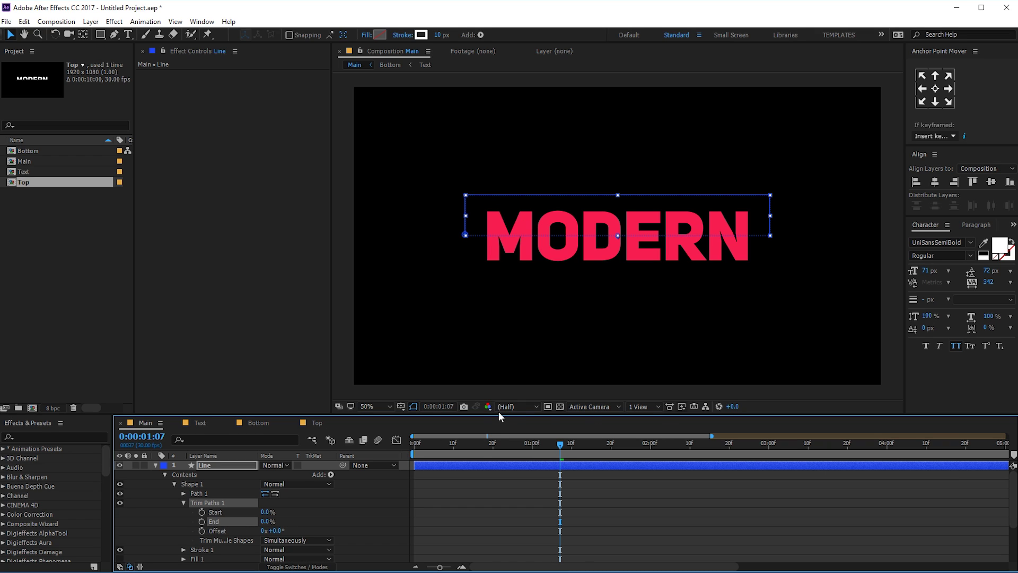
Keyframe the Trim Paths End from 0% at 0:00:00:00 to 100% at 0:00:01:00
key(Home)
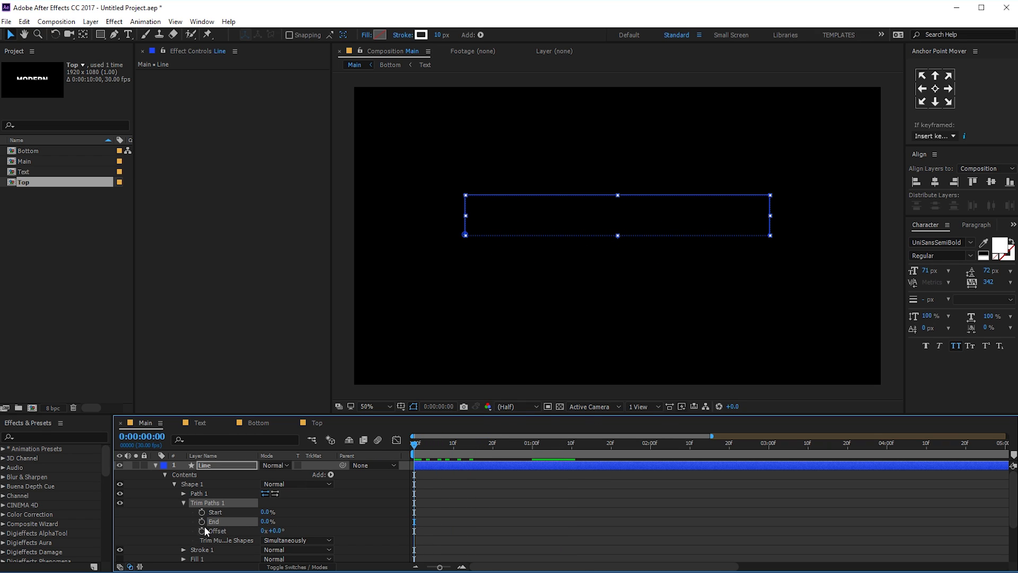
drag(444, 438, 533, 452)
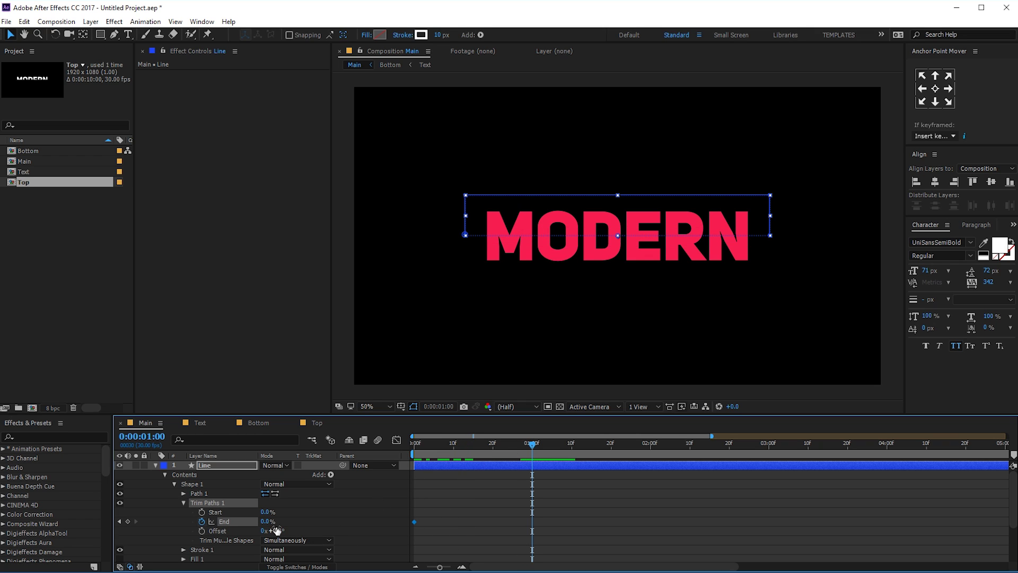
drag(268, 522, 343, 522)
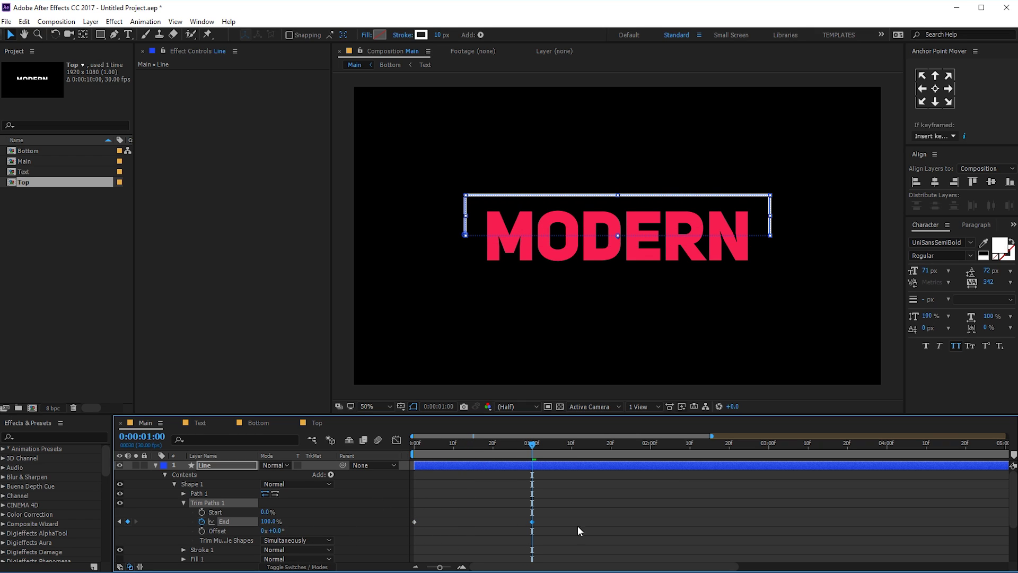
Ease both End keyframes and reshape their speed graph to peak early with a long, slow finish
click(411, 534)
drag(569, 507, 411, 556)
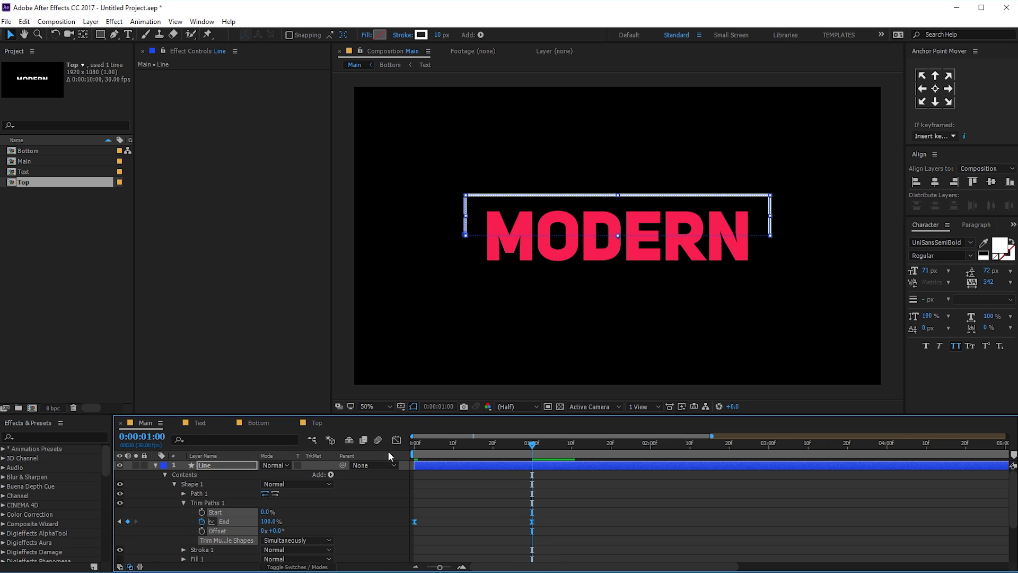
click(397, 439)
drag(554, 509, 473, 538)
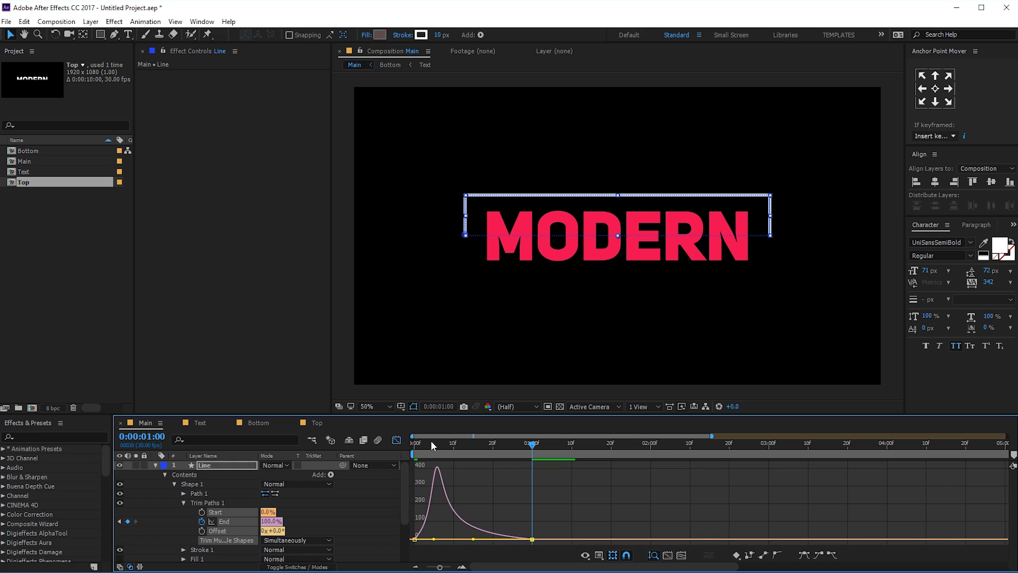
Preview the Line layer's draw-on animation from 0:00:00:00
drag(430, 440, 379, 449)
key(space)
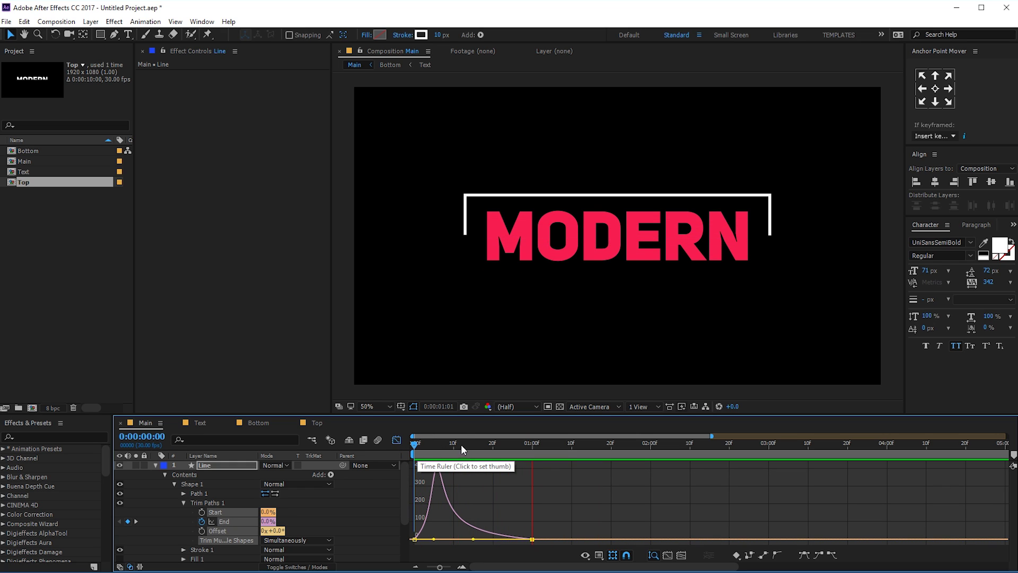
key(space)
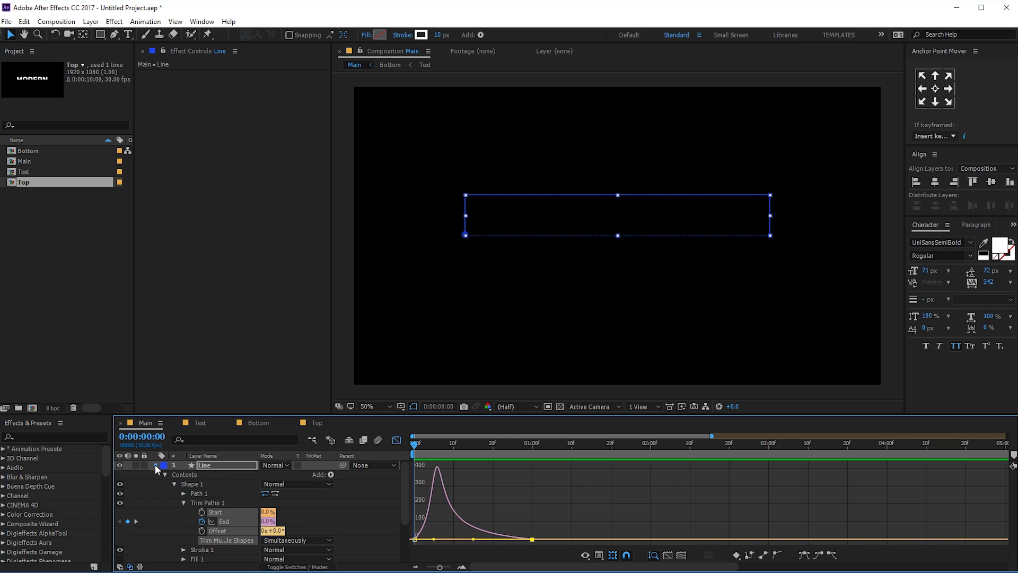
Collapse the Line layer, switch from the graph back to the layer bars, and check the animation up to 0:00:01:04
click(155, 464)
click(397, 440)
click(477, 450)
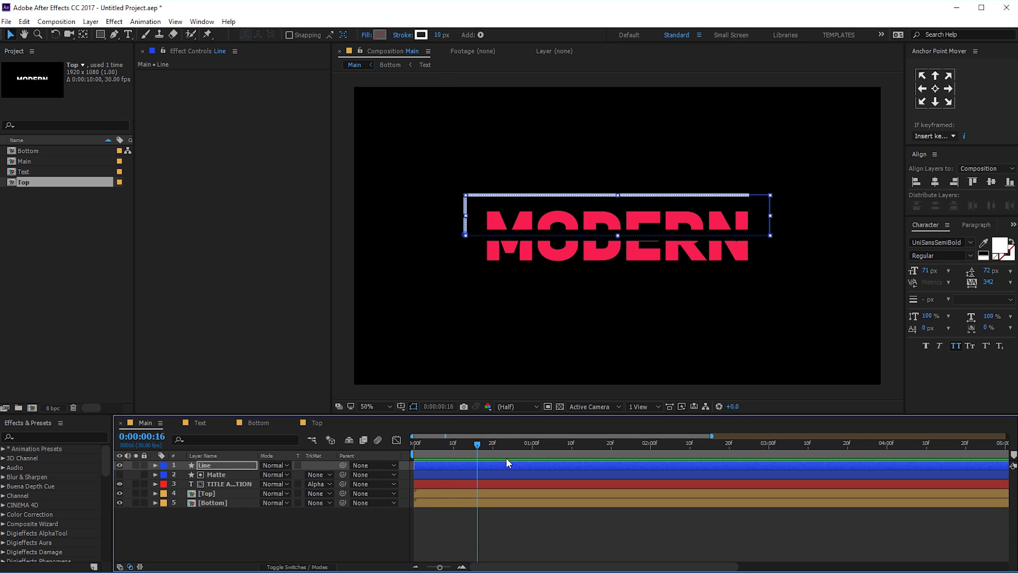
drag(631, 464, 549, 466)
key(space)
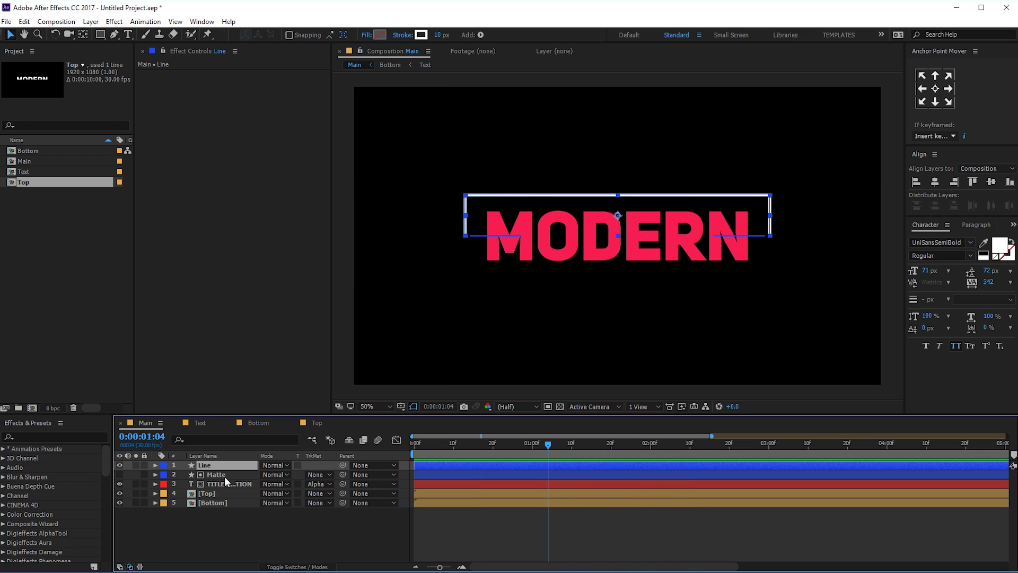
Pre-compose the Line layer into a new composition named Stroke
right_click(217, 466)
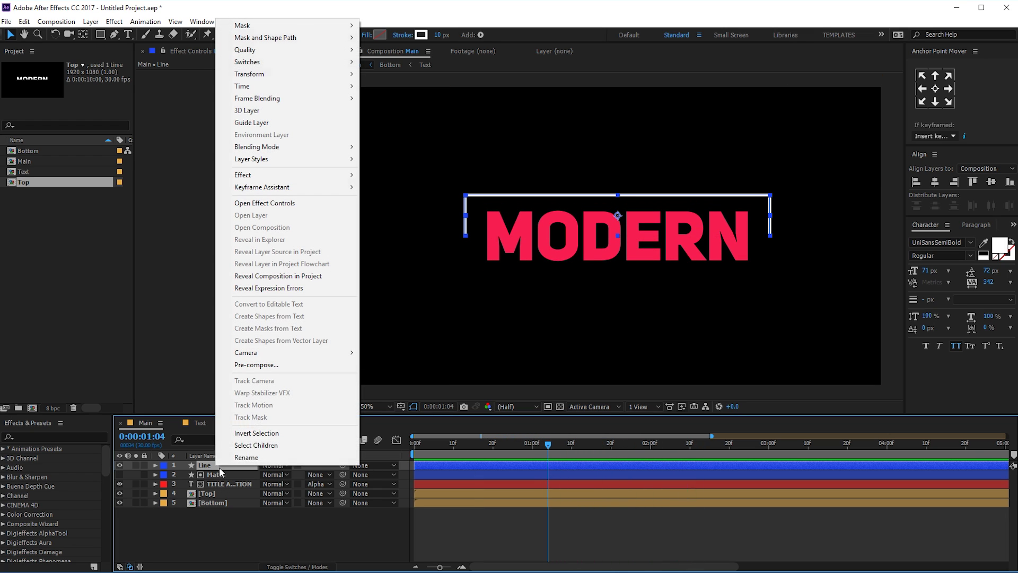
click(259, 365)
text(St)
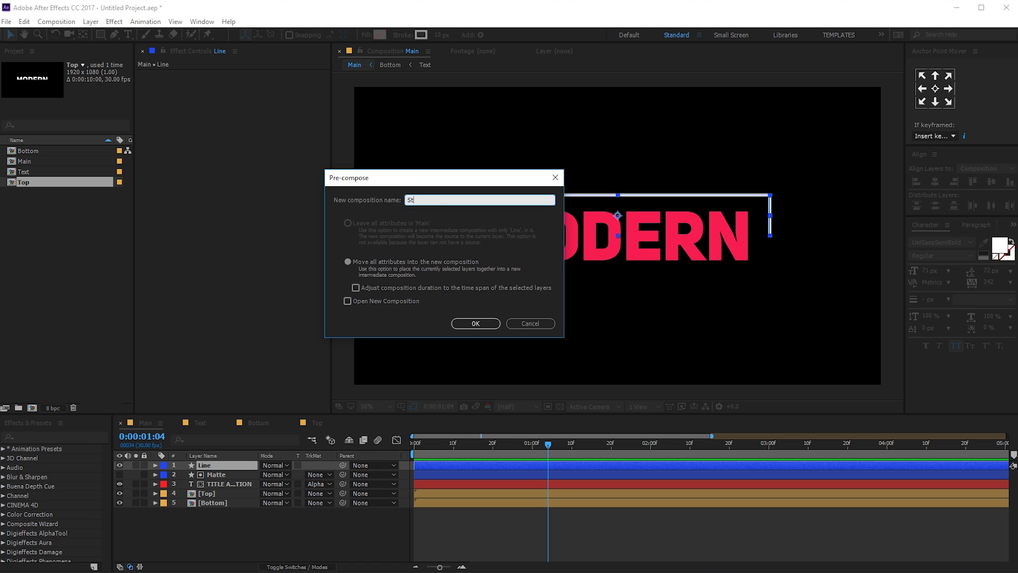
text(roke)
key(Return)
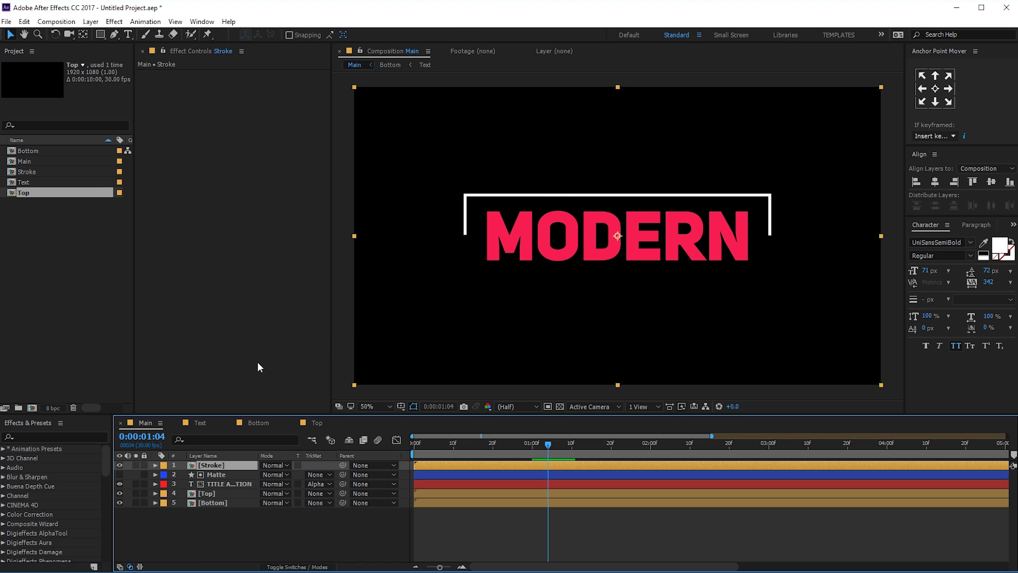
Set the Line layer's stroke width to 15 px inside the Stroke composition, then return to the Main composition
double_click(221, 468)
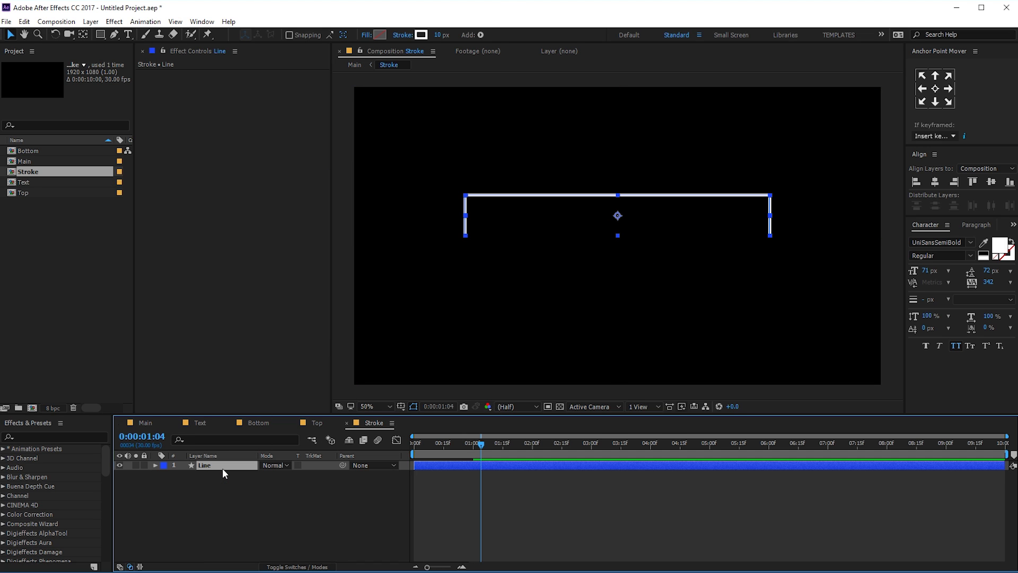
click(441, 35)
text(15)
key(Return)
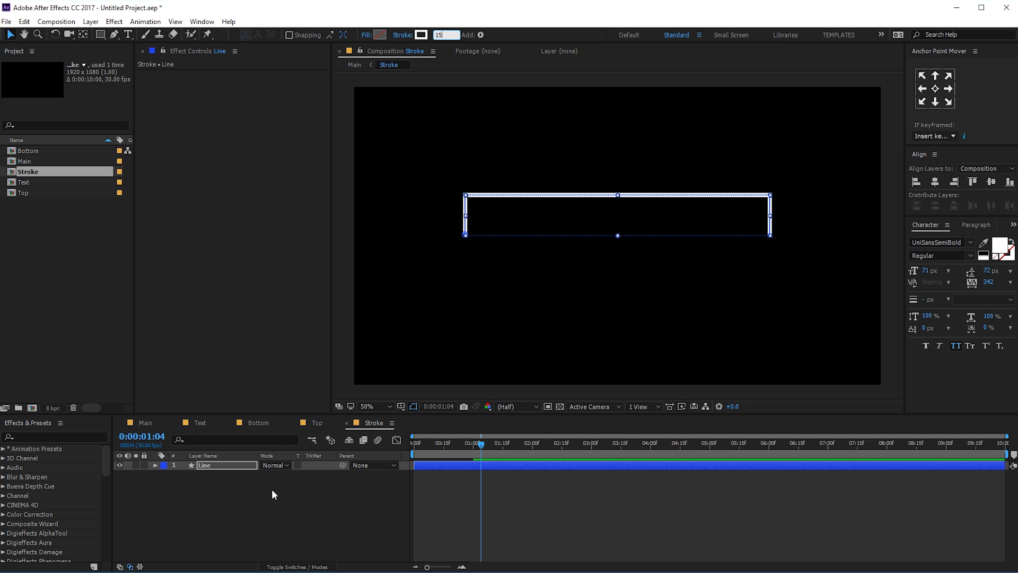
click(256, 528)
click(143, 423)
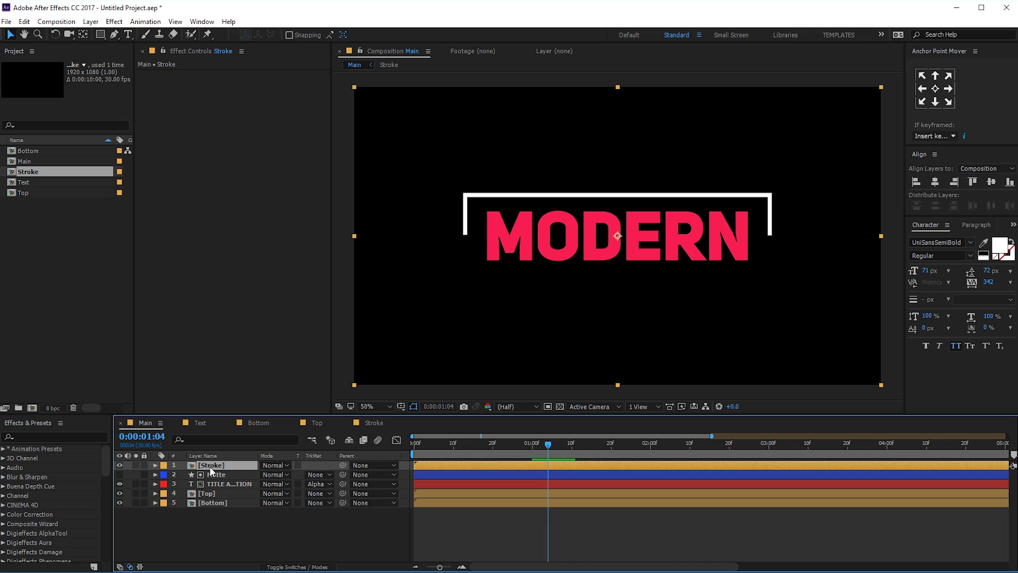
Duplicate the Stroke layer, rotate the copy 180°, and nudge the lower half to Y 536 and the upper half to Y 544
key(ctrl+d)
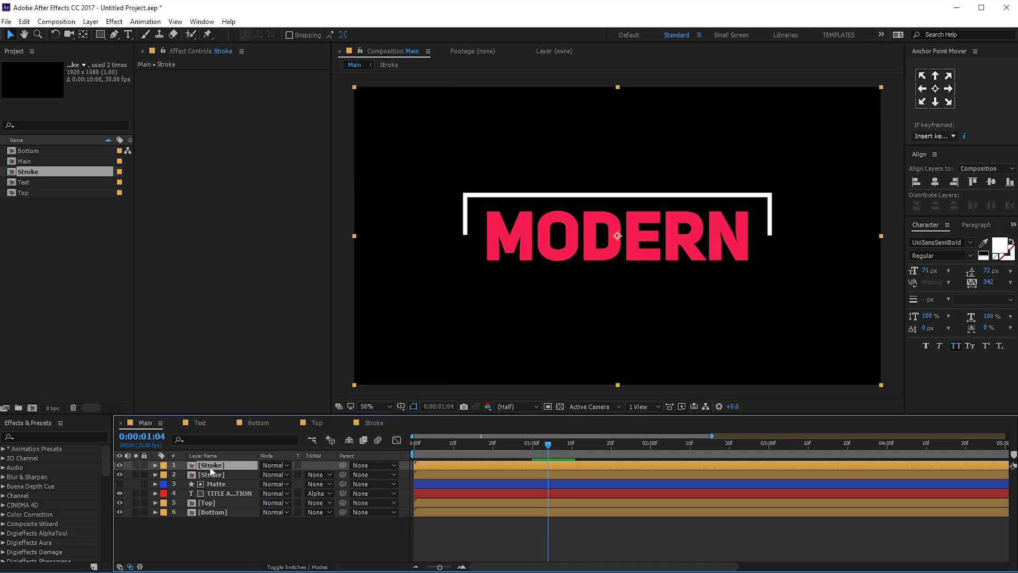
key(r)
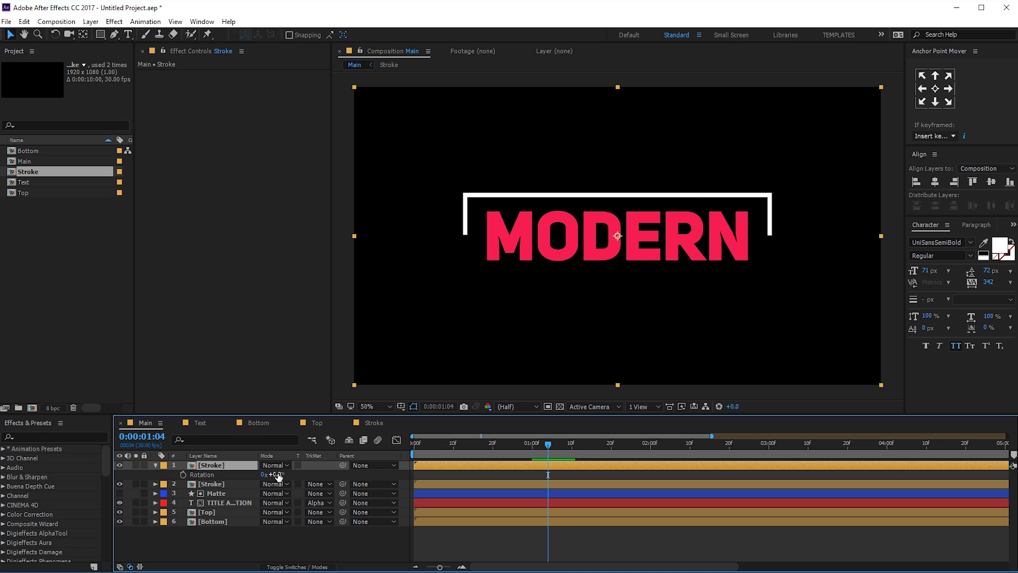
drag(279, 476, 301, 473)
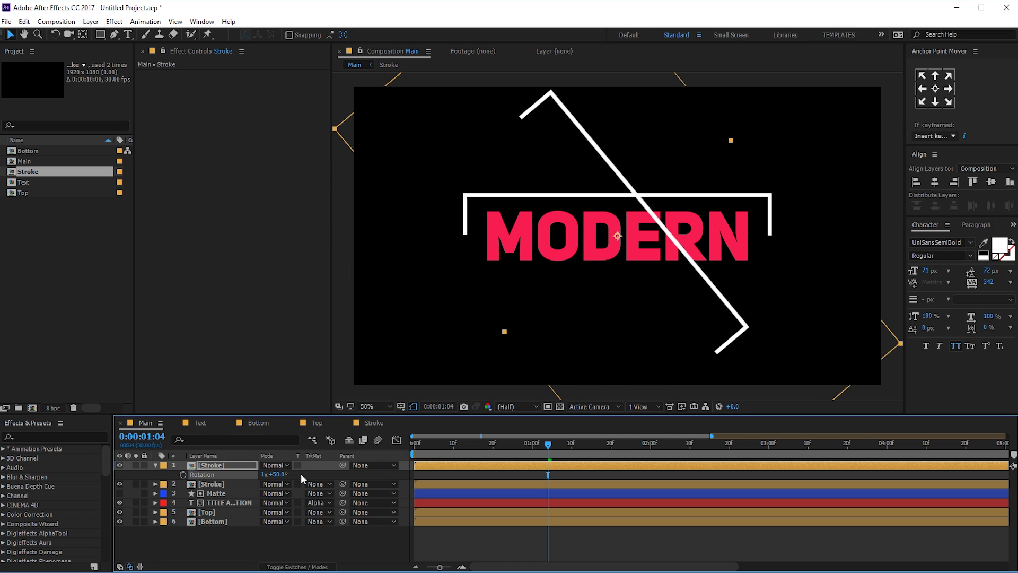
key(ctrl+z)
click(277, 473)
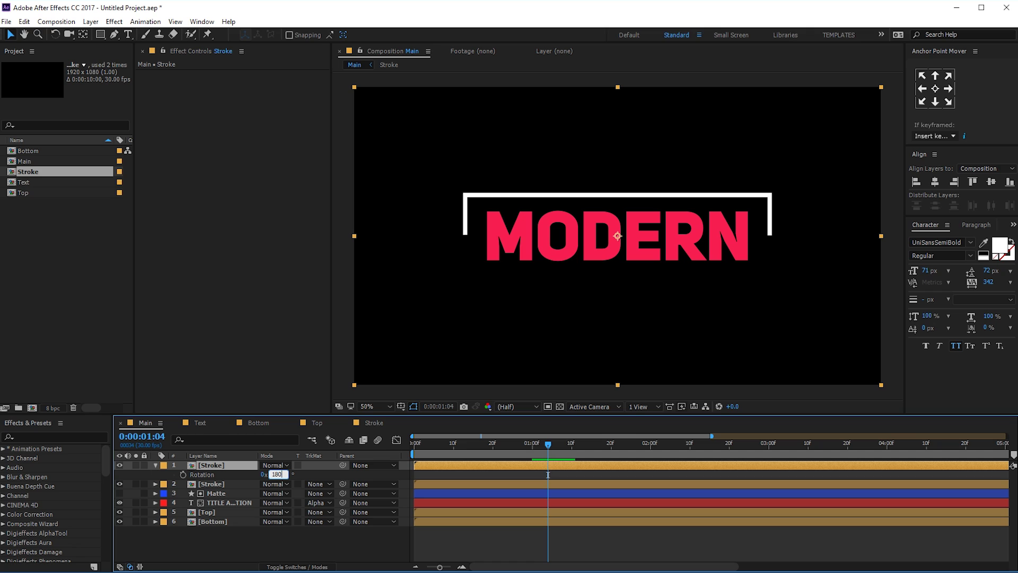
key(Return)
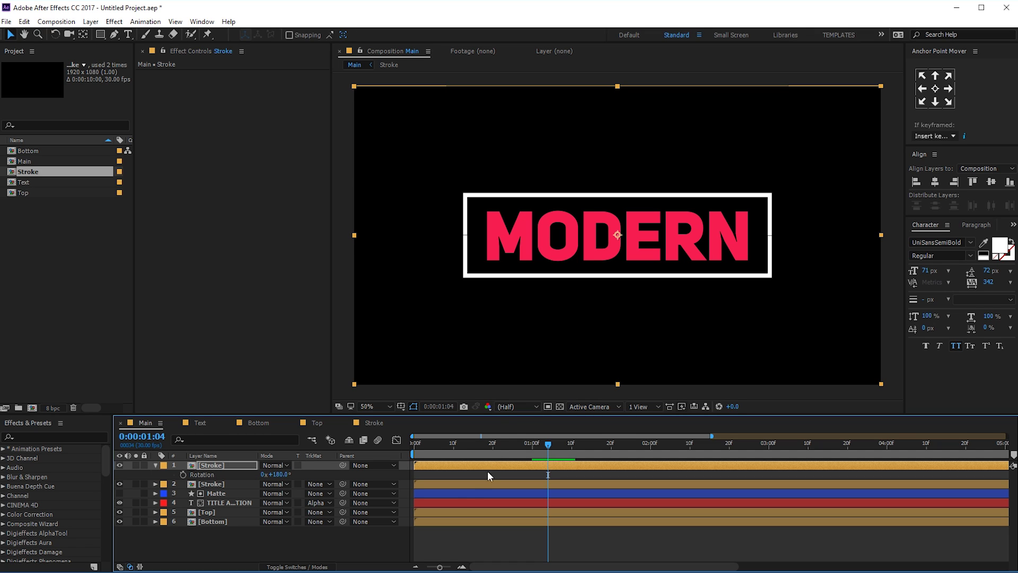
click(225, 481)
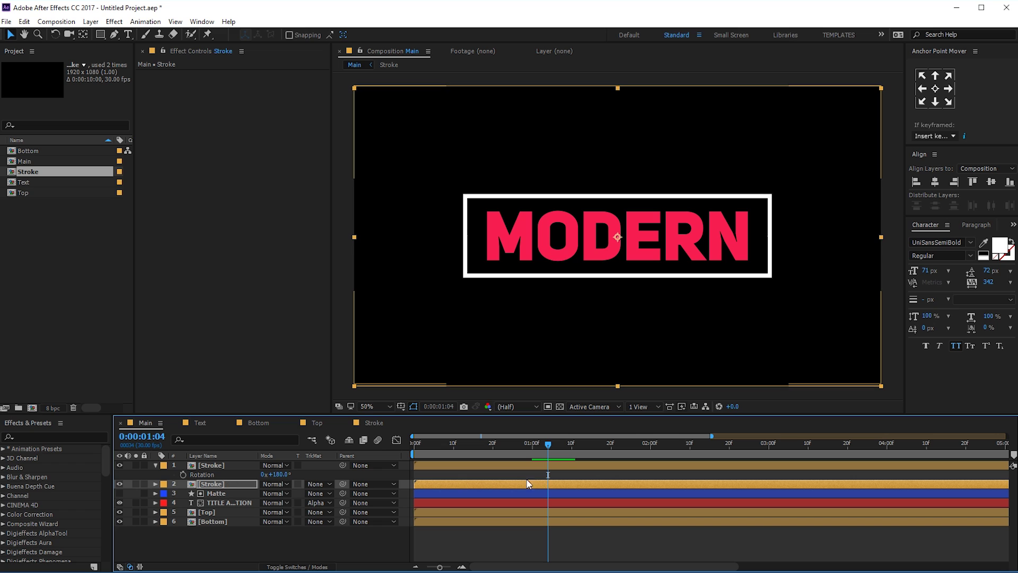
Show the Top and Bottom layers' Position keyframes and go to their first keyframe at 0:00:01:10
mouse_move(548, 446)
mouse_down()
mouse_move(416, 446)
mouse_move(549, 464)
mouse_up()
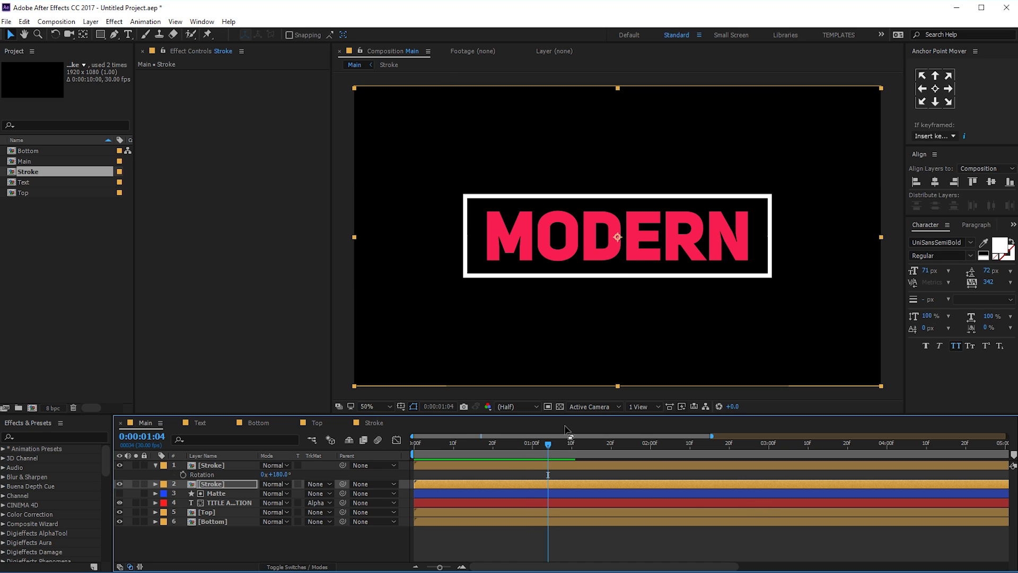
drag(549, 443, 580, 450)
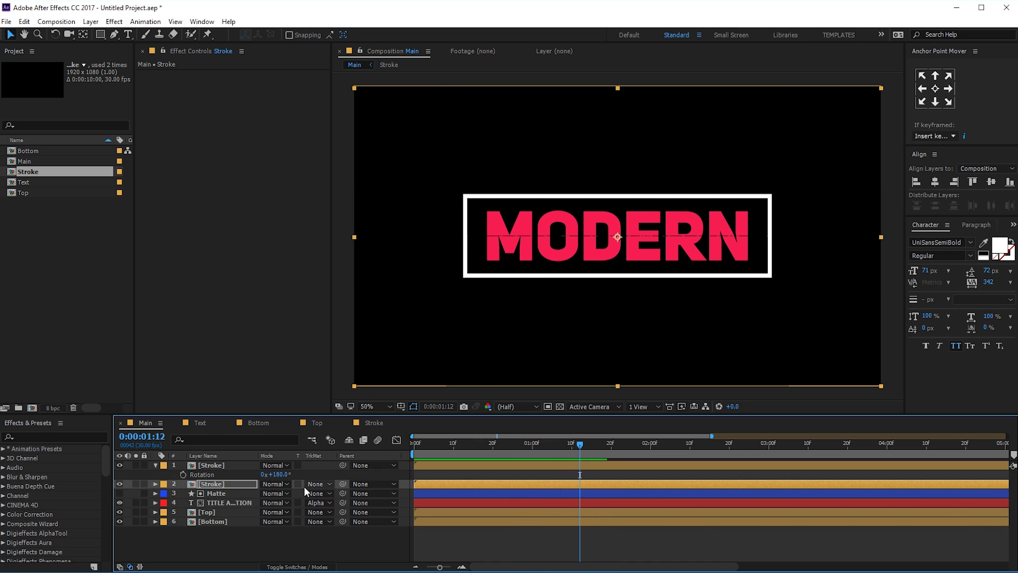
click(212, 510)
shift+click(211, 519)
key(p)
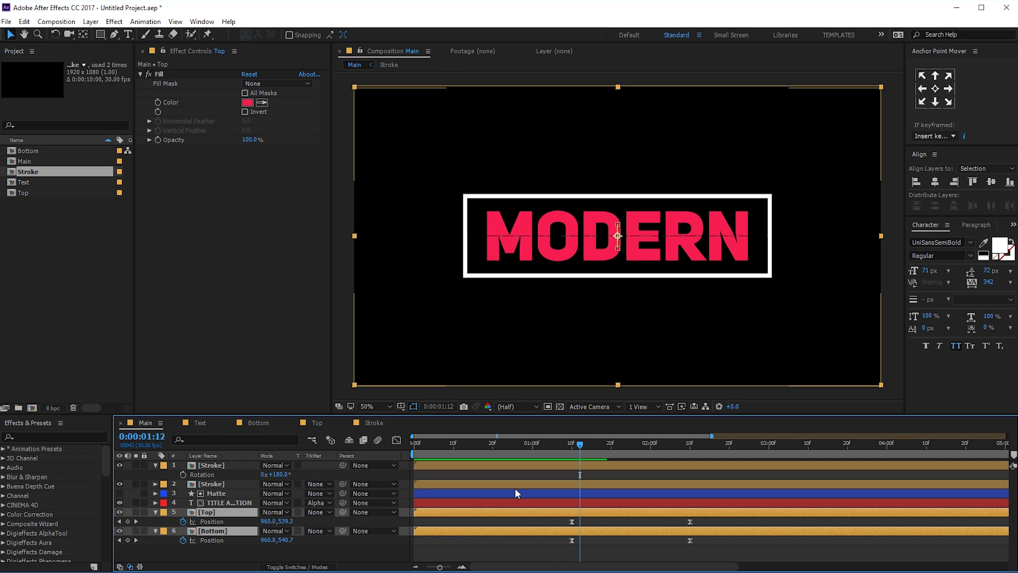
click(590, 453)
drag(579, 444, 578, 443)
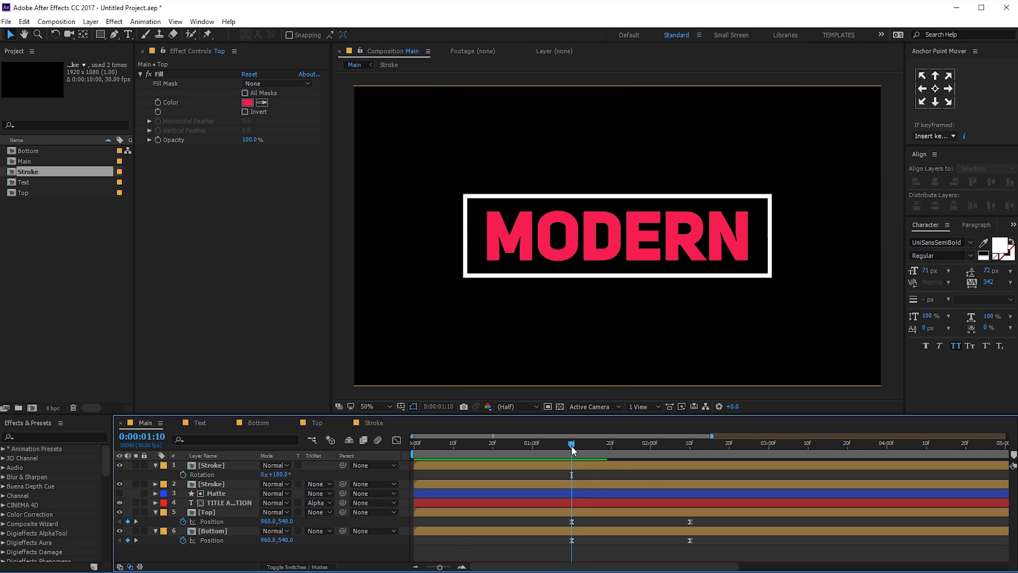
Add Position keyframes to both Stroke layers at 0:00:01:10
click(155, 465)
click(185, 465)
shift+click(210, 474)
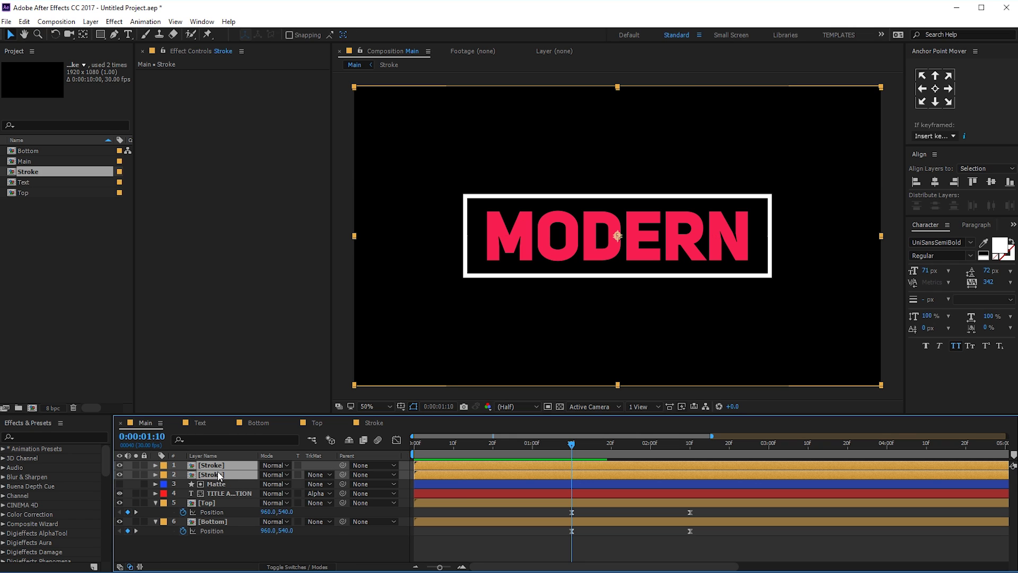
key(p)
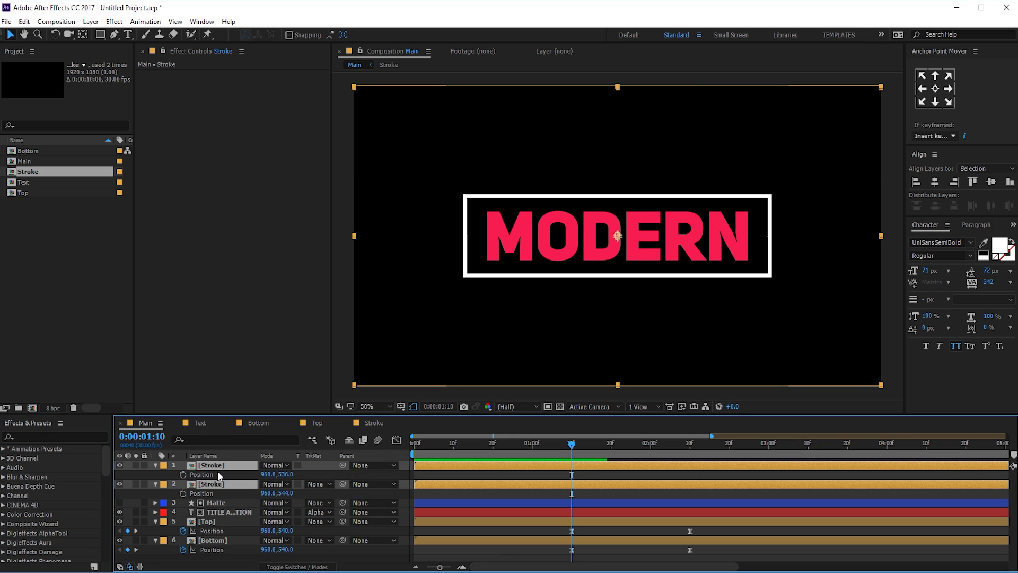
click(183, 474)
At 0:00:02:10, move the upper outline half up to about Y 498 and the lower half down to about Y 582
drag(689, 447, 691, 447)
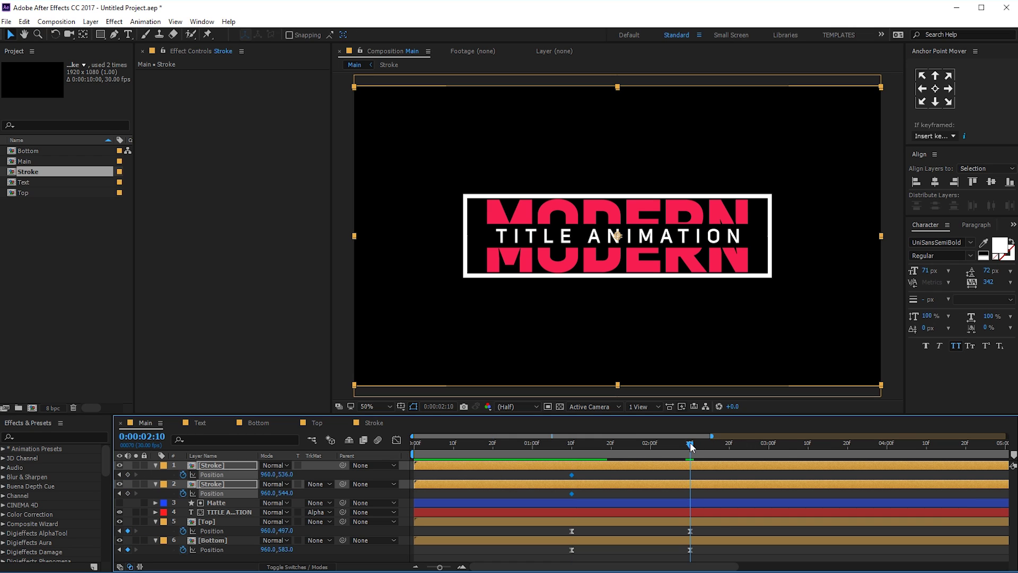
click(431, 476)
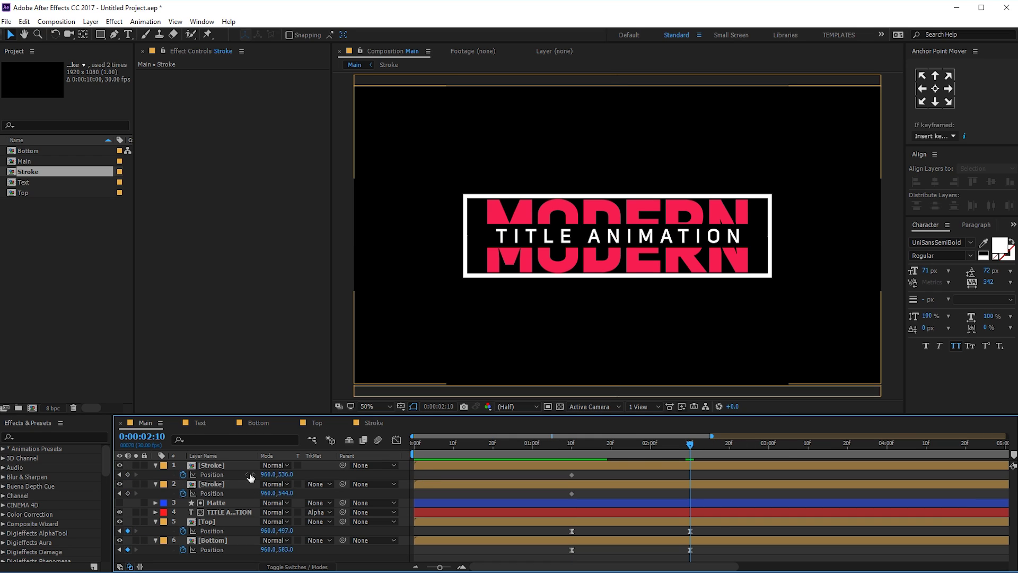
click(217, 483)
drag(653, 253, 656, 242)
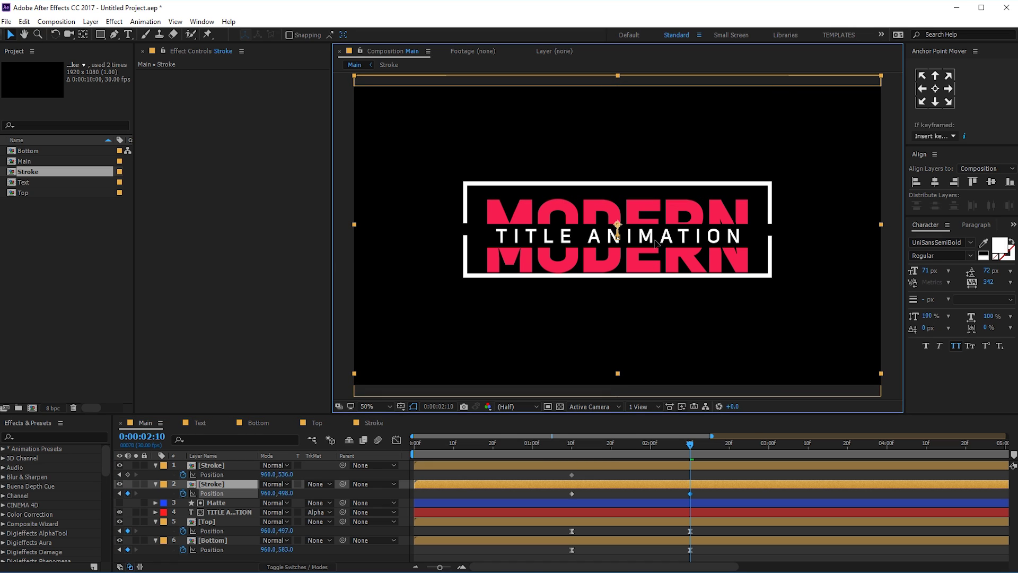
click(649, 245)
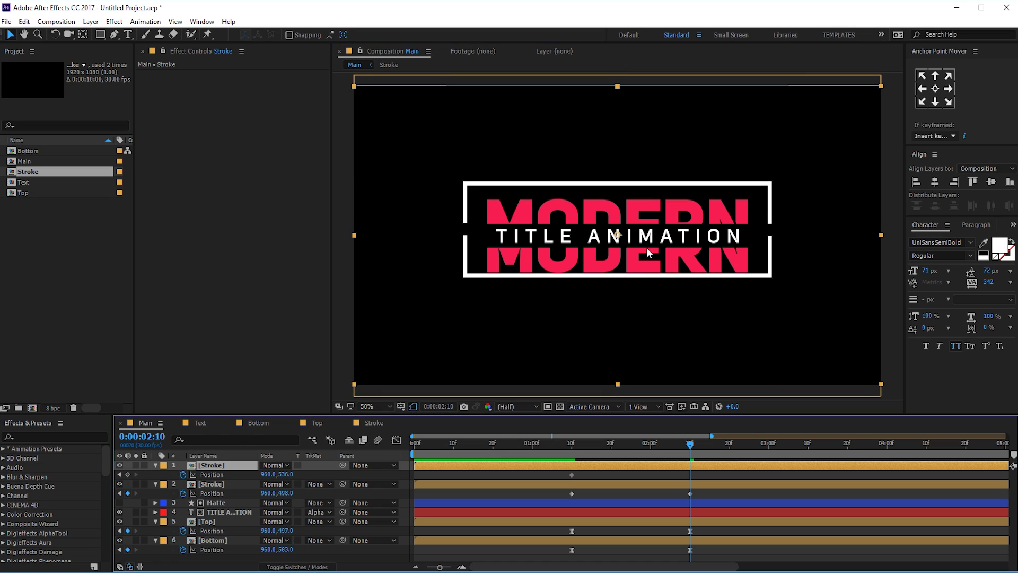
drag(647, 252, 645, 271)
Fine-tune the outline halves' Position at 0:00:02:10 to Y 583 for the lower and Y 500 for the upper
key(slash)
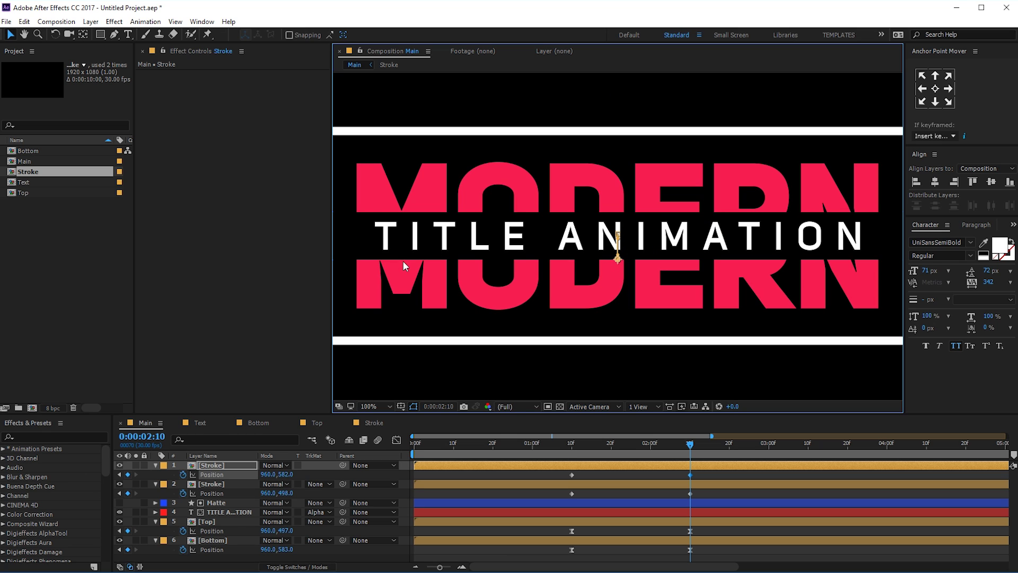
drag(402, 260, 554, 288)
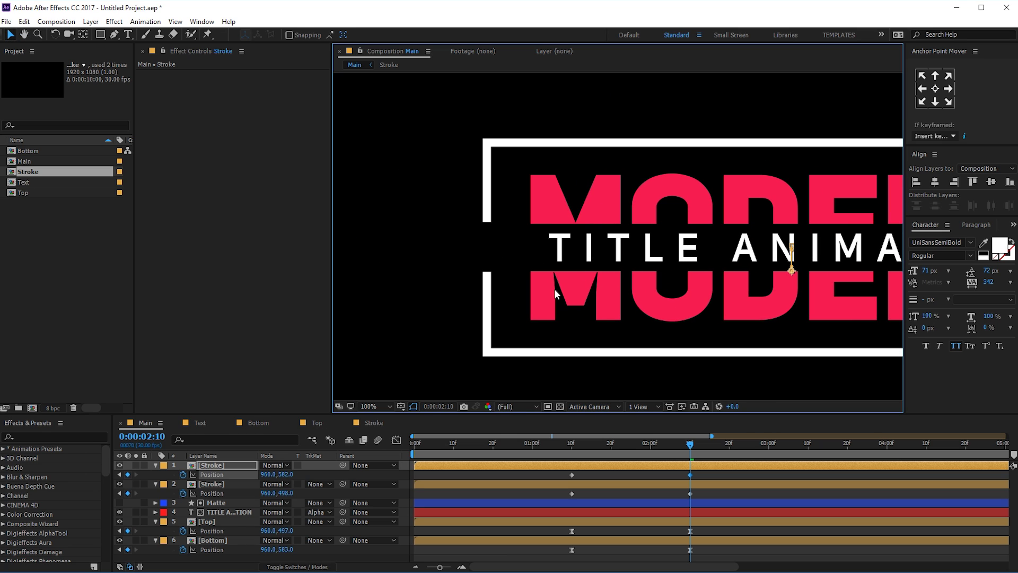
key(Down)
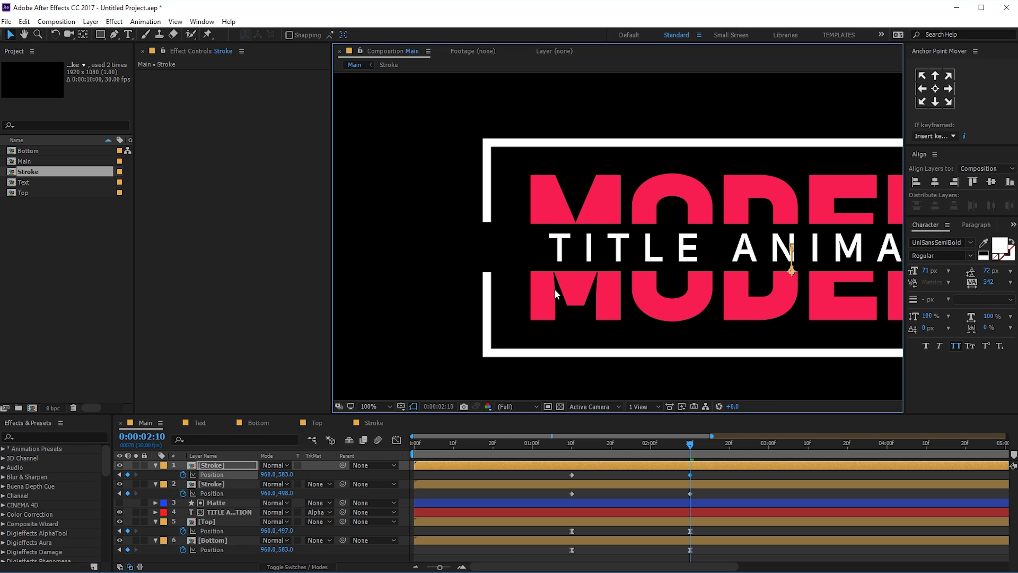
click(218, 484)
key(Up)
key(Down)
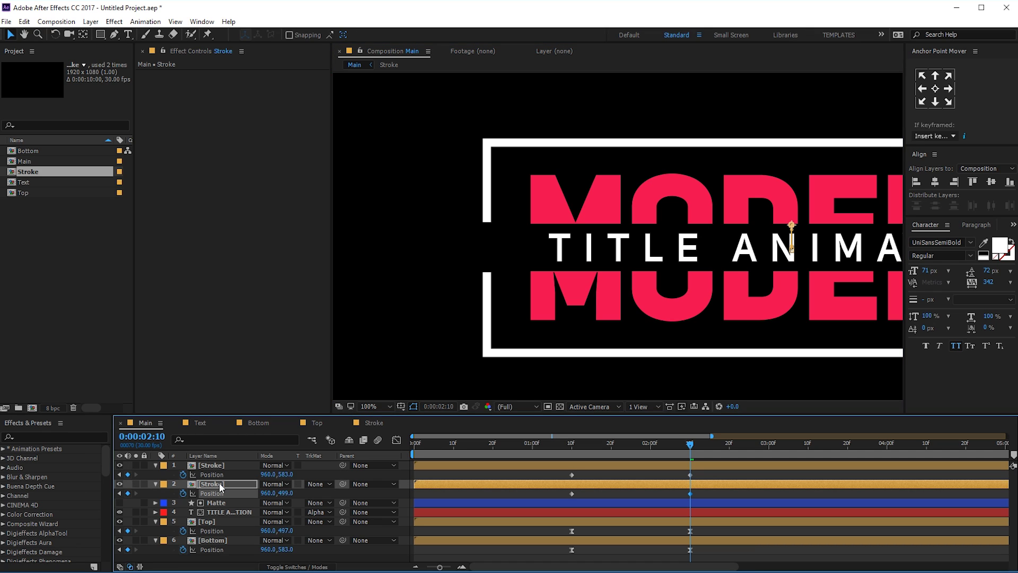
key(Down)
key(Down)
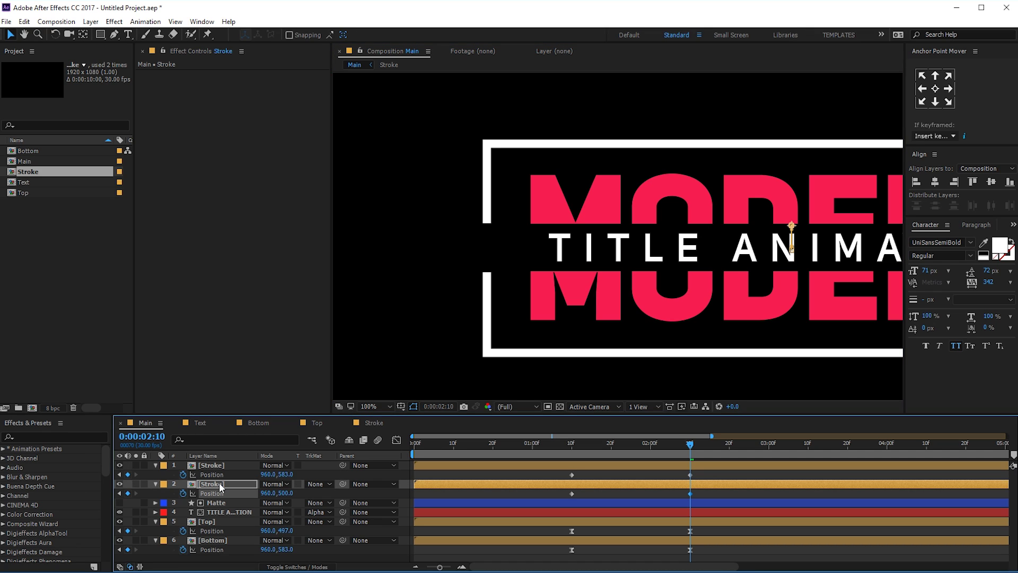
key(comma)
key(comma)
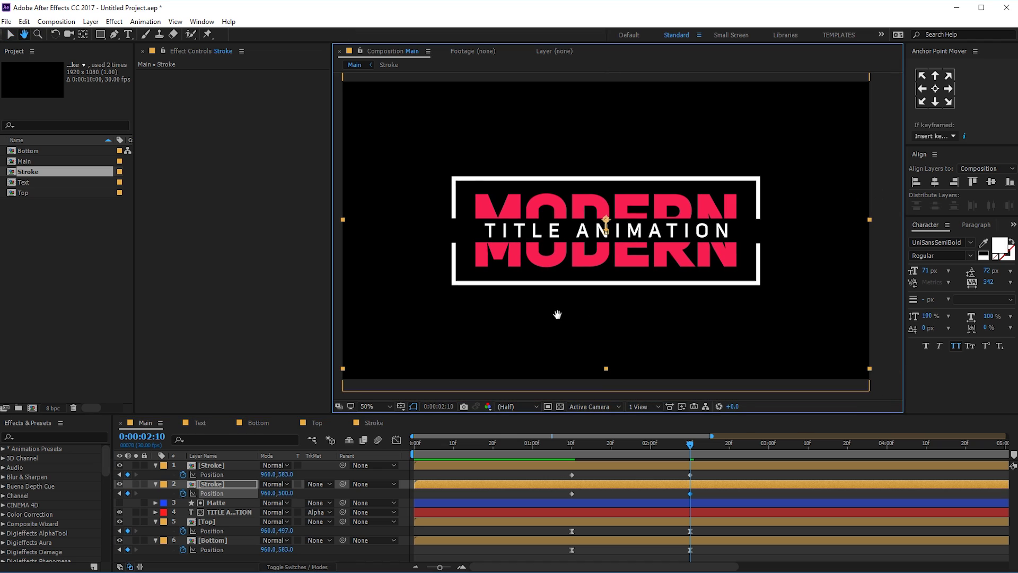
Ease all Position keyframes of both Stroke layers and reshape their speed graph to peak early with a long, slow finish
drag(565, 474, 700, 496)
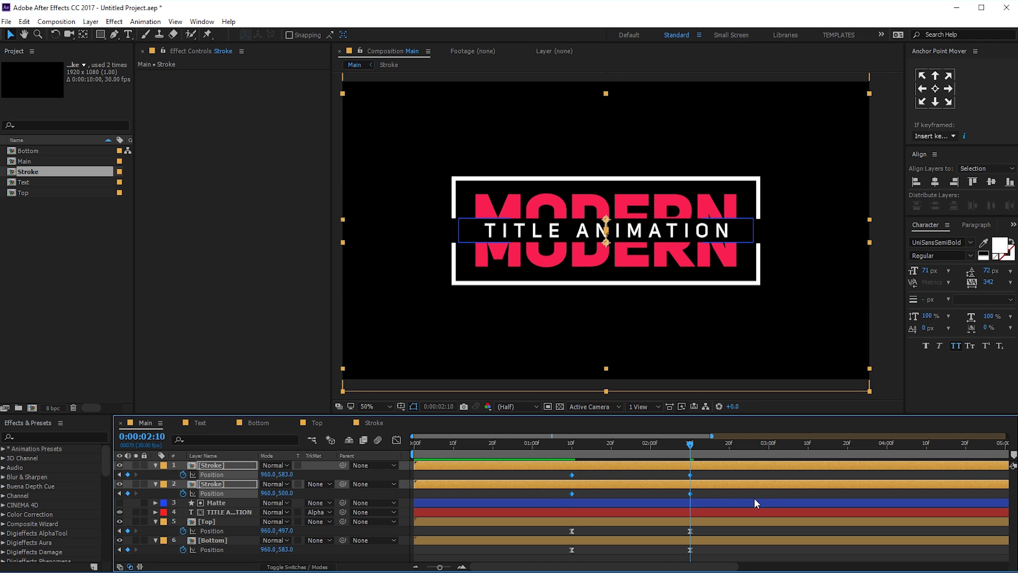
key(F9)
click(398, 440)
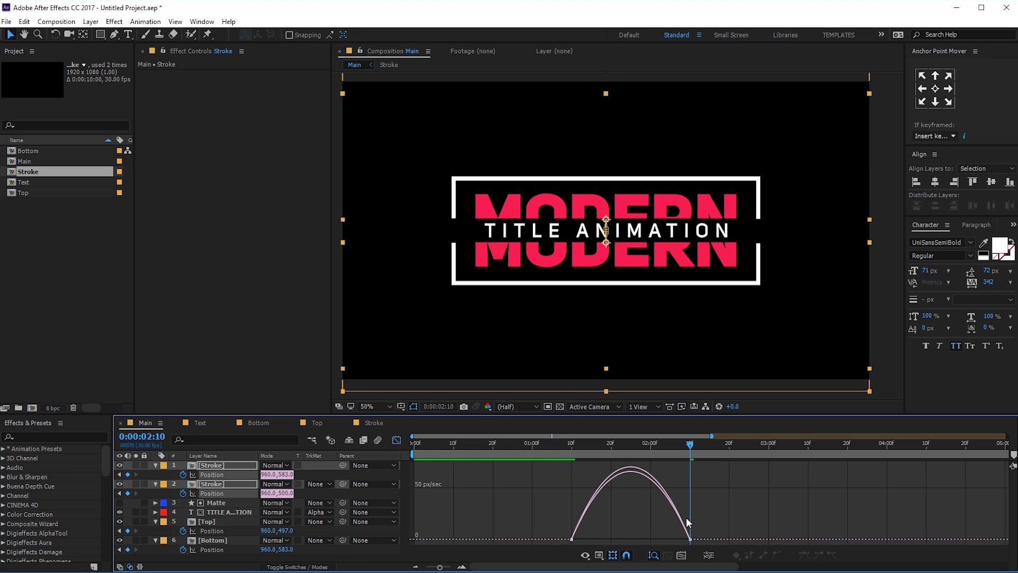
drag(678, 544, 615, 534)
Go to 0:00:01:09, collapse all the layers' properties and switch from the speed graph back to the layer bars
click(571, 447)
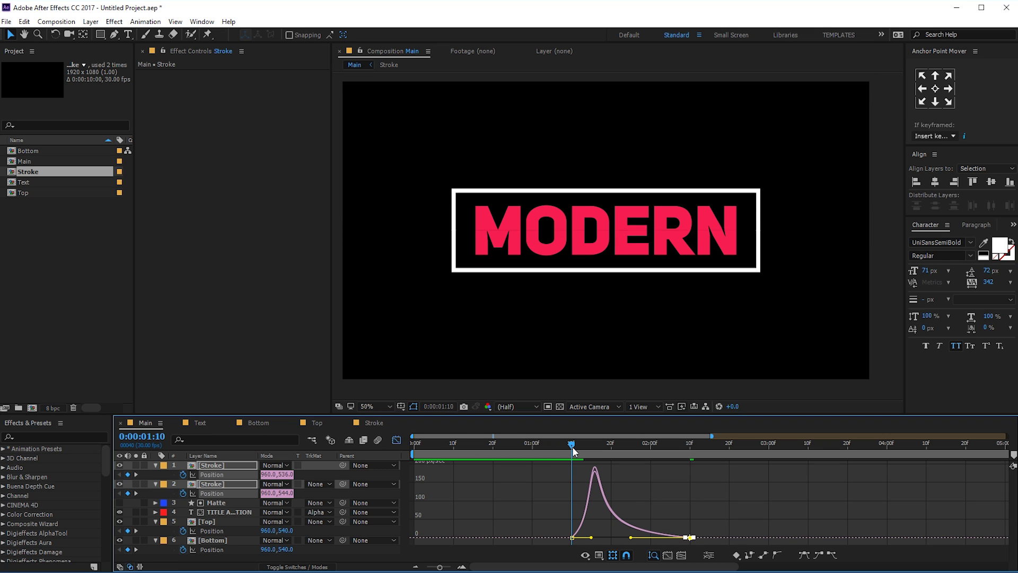
mouse_move(572, 446)
mouse_down()
mouse_move(651, 447)
mouse_move(568, 442)
mouse_up()
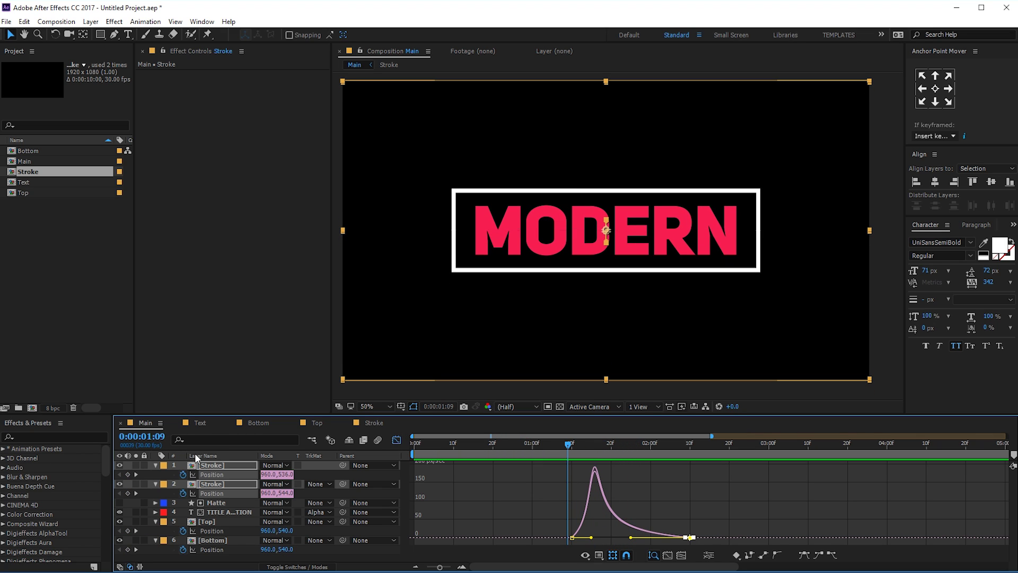
click(202, 532)
click(396, 440)
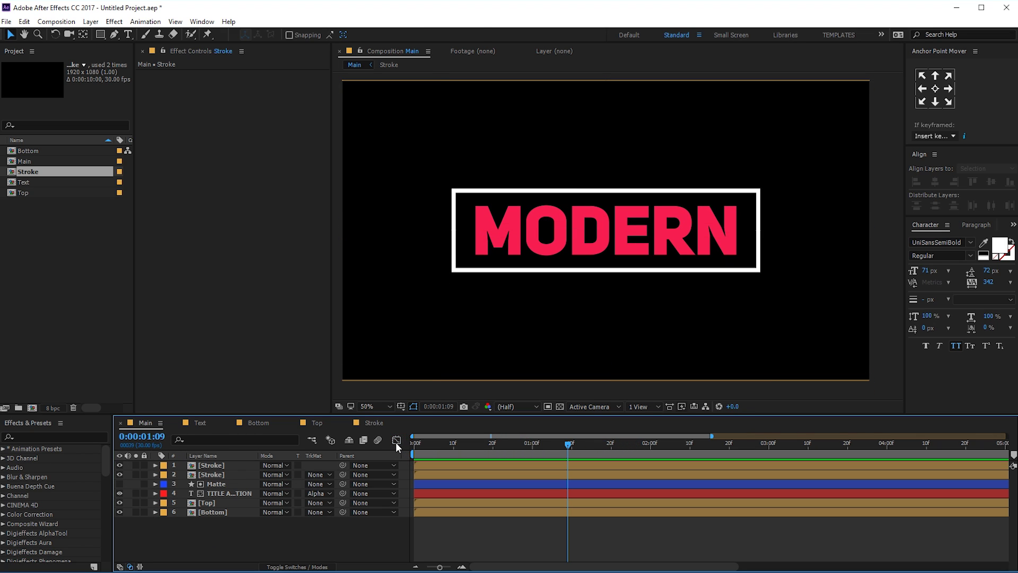
Shift both Stroke layers about four frames later in time and preview the new outline timing
click(562, 468)
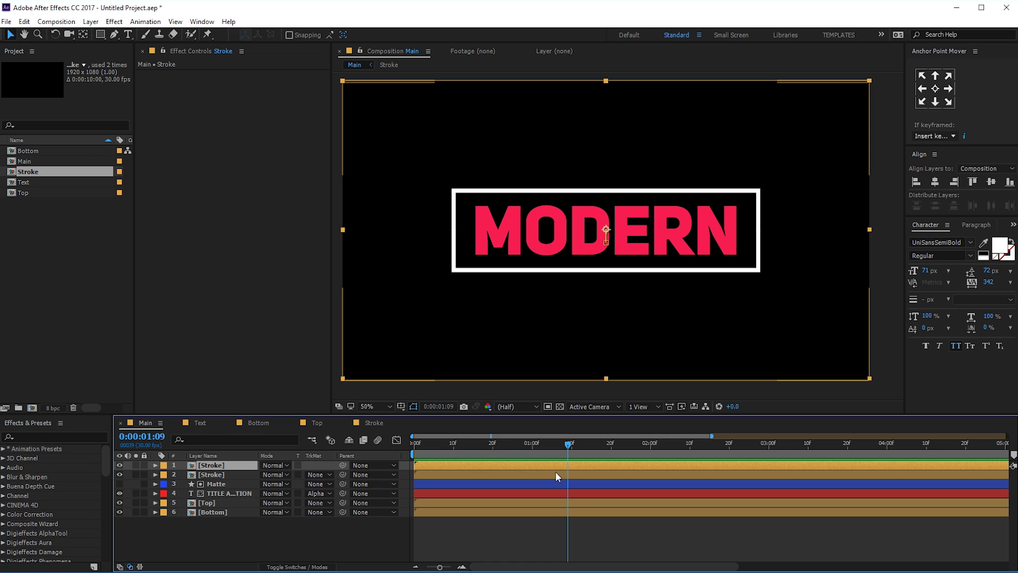
double_click(555, 472)
click(160, 421)
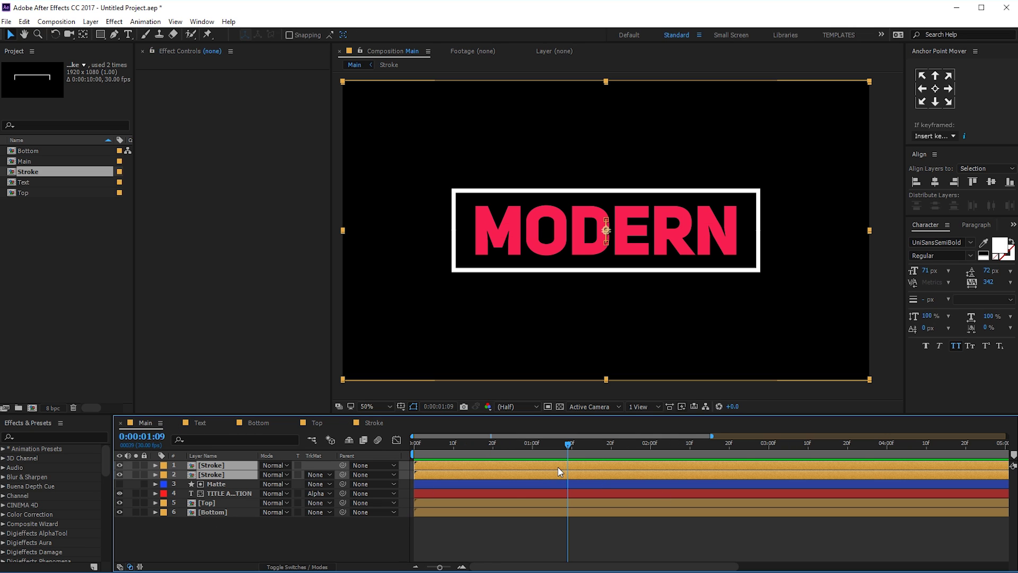
drag(558, 465, 561, 466)
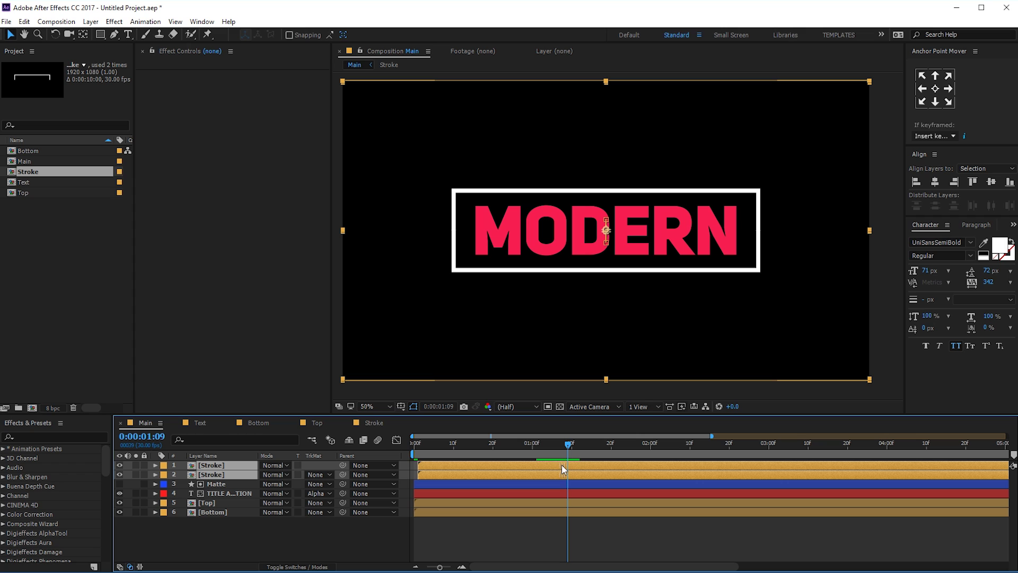
click(574, 445)
mouse_move(612, 444)
mouse_down()
mouse_move(558, 463)
mouse_move(586, 445)
mouse_move(645, 444)
mouse_move(571, 453)
mouse_up()
key(space)
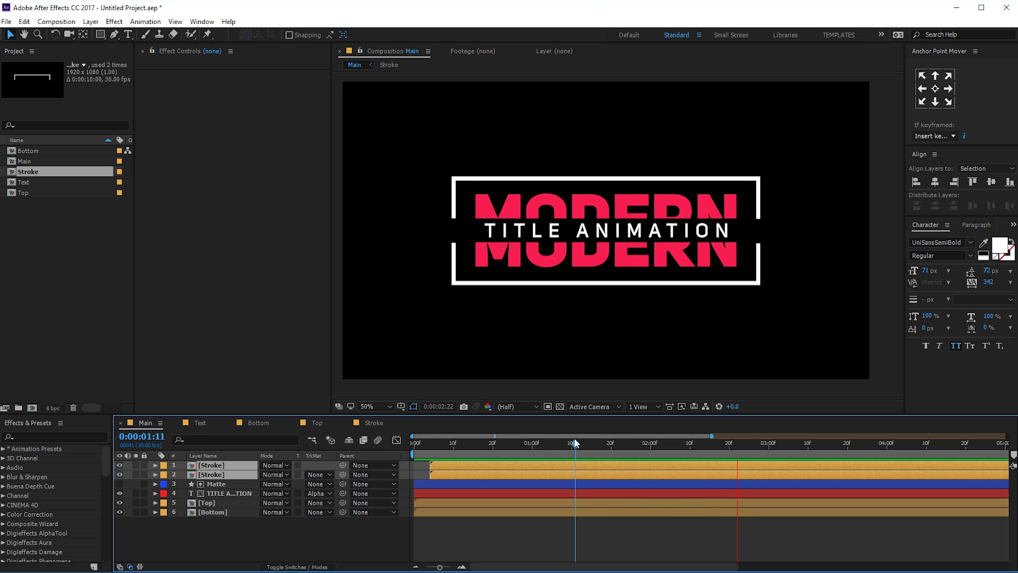
Delay both Stroke layers by about one more frame and play the split back around 0:00:01:11
click(506, 472)
drag(513, 462, 516, 462)
key(space)
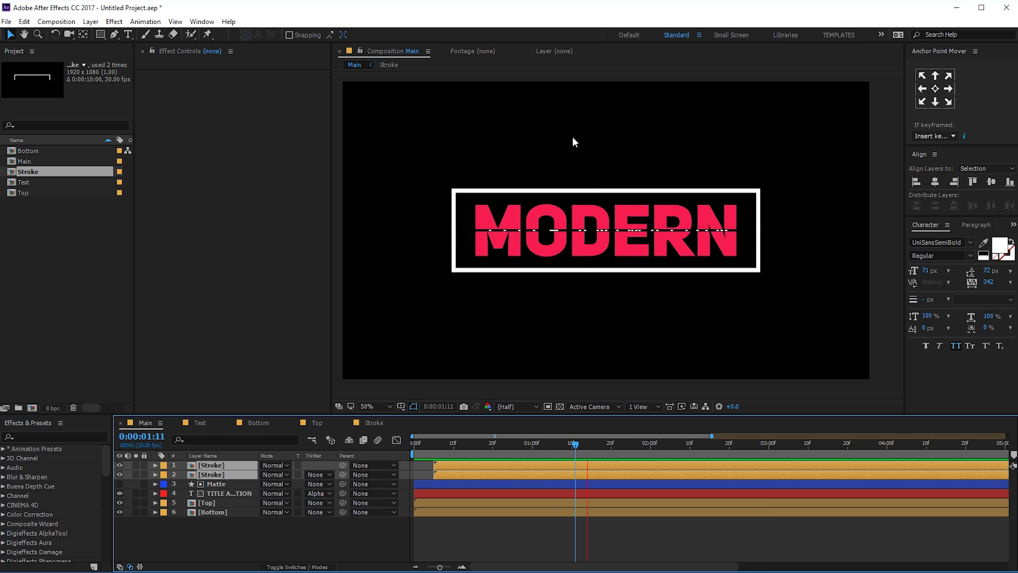
key(space)
key(space)
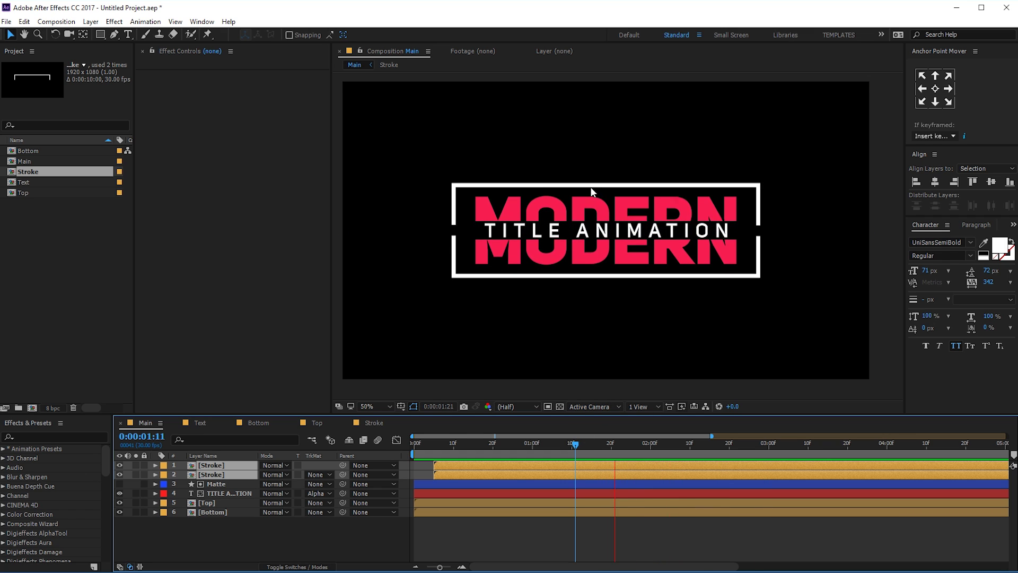
End the work area at 0:00:02:15, preview the animation within it and stop at 0:00:01:24
click(711, 447)
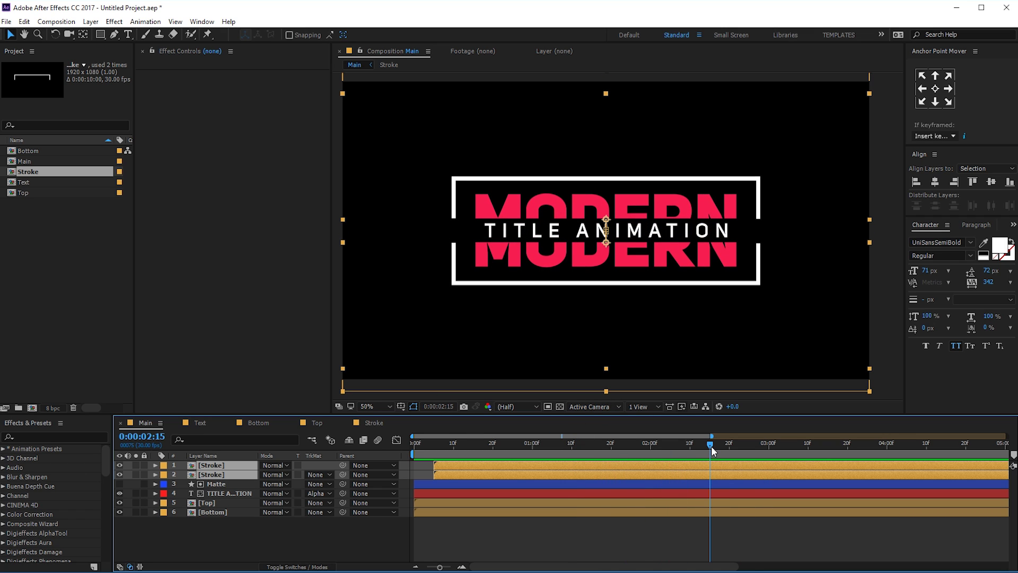
key(space)
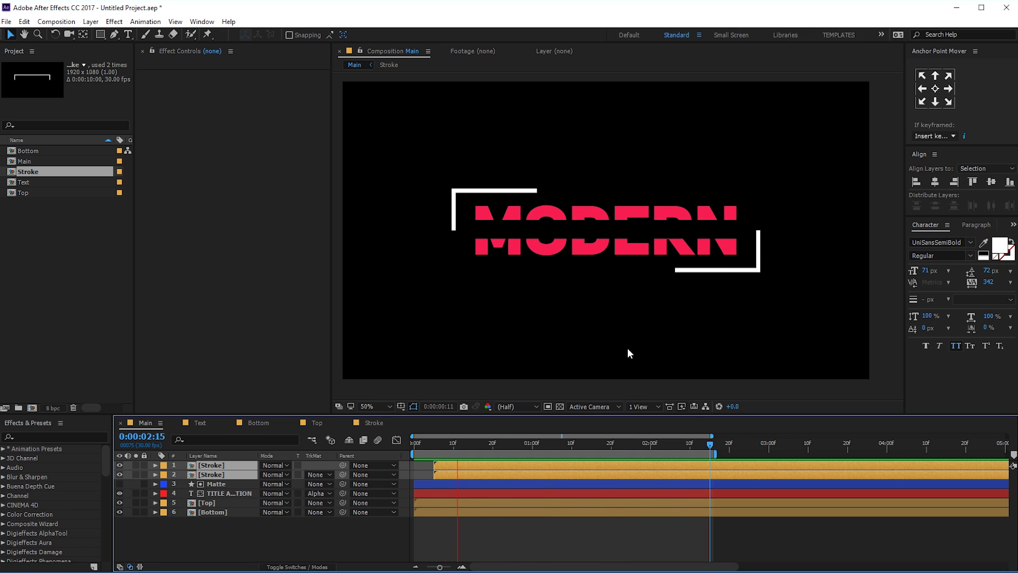
click(625, 445)
Create a black full-frame solid named BG and place it beneath all the other layers
click(261, 527)
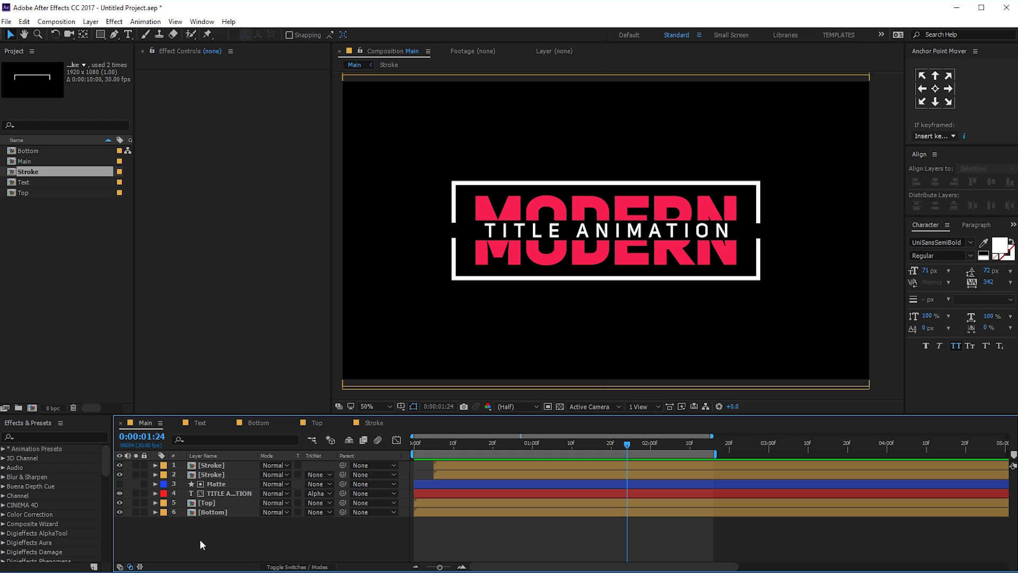
key(ctrl+y)
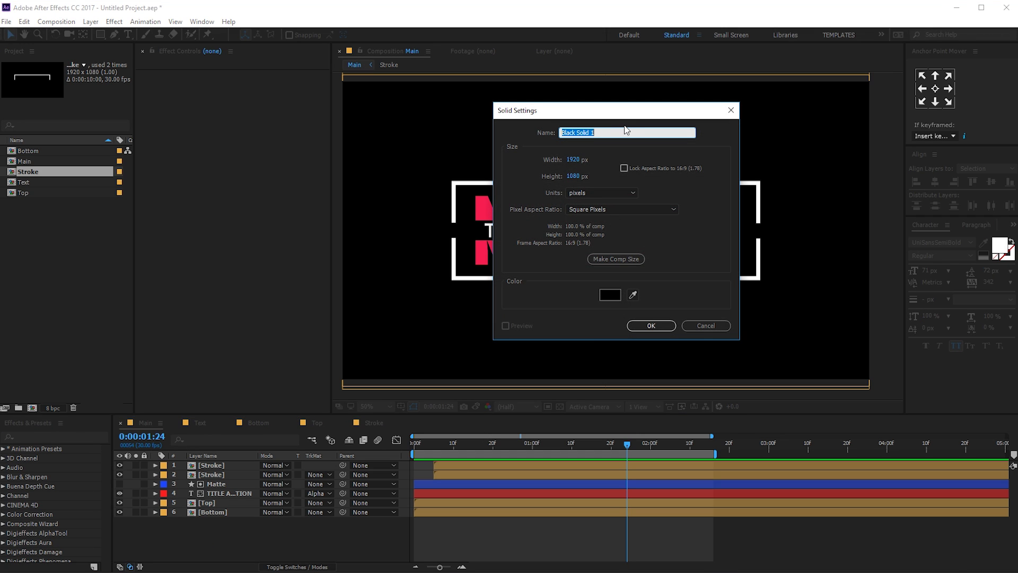
text(BG)
click(651, 325)
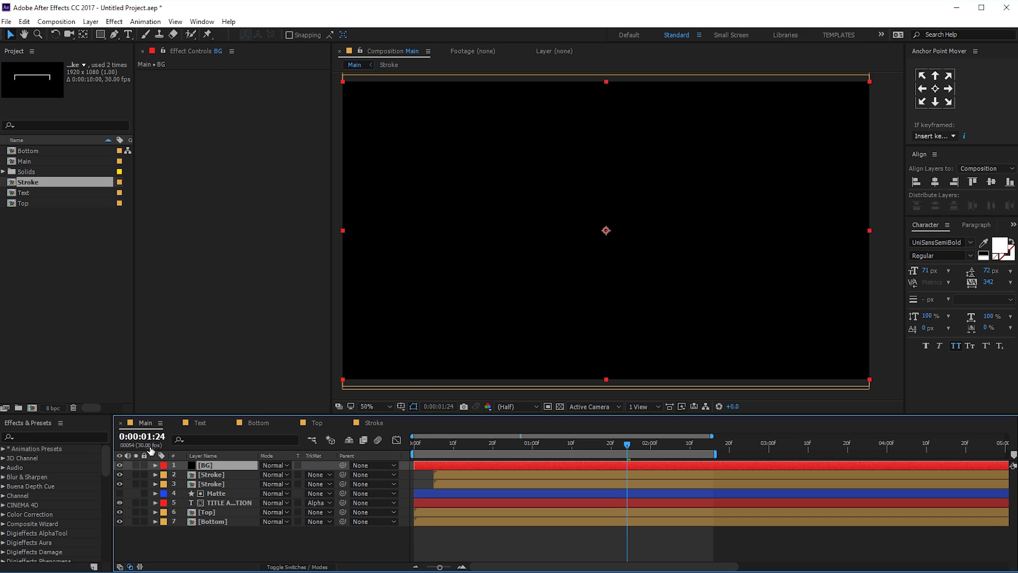
drag(199, 466, 206, 527)
Apply the Gradient Ramp effect to the BG solid and swap its start and end colours
key(ctrl+space)
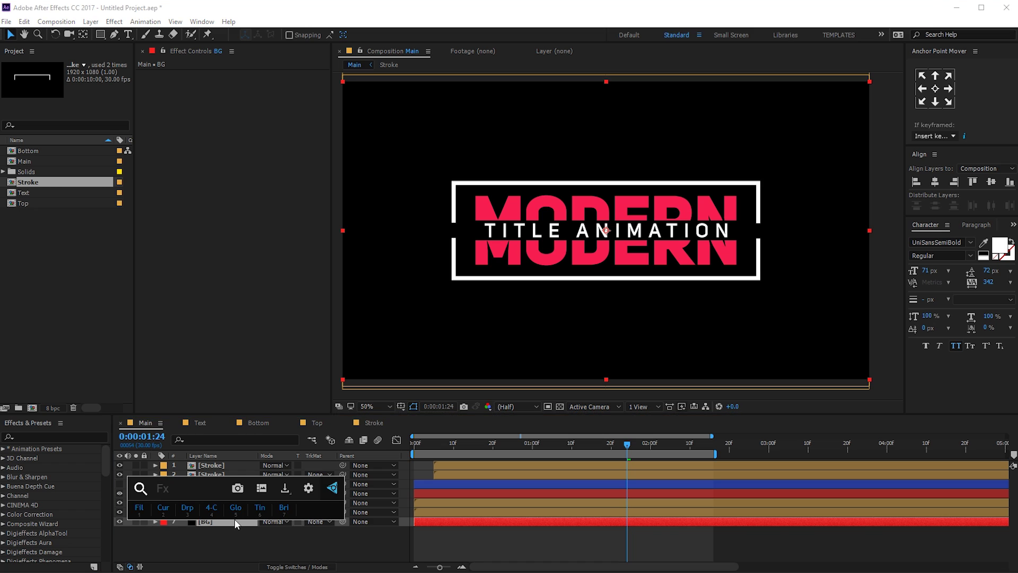
text(gra)
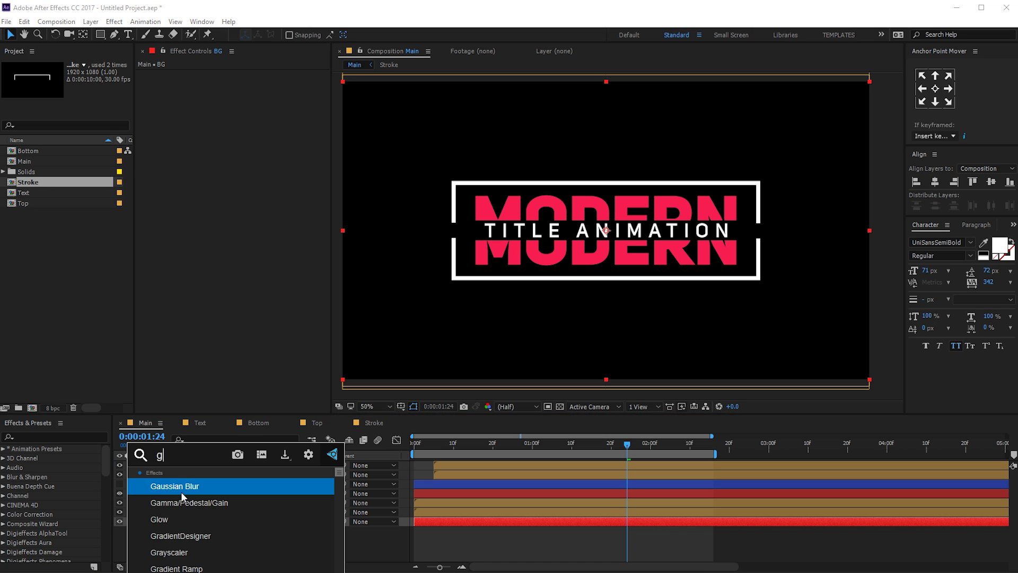
click(190, 522)
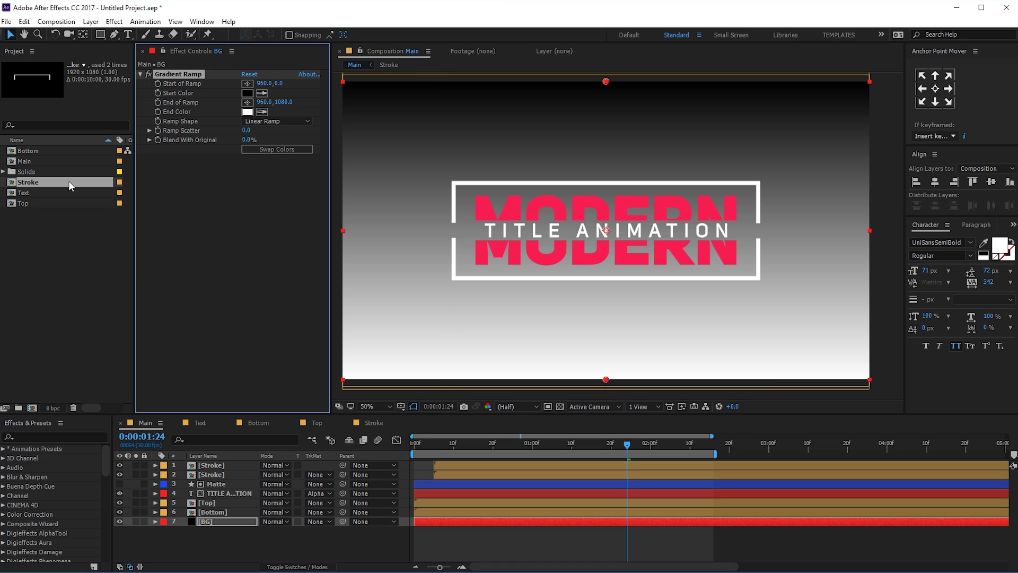
click(265, 150)
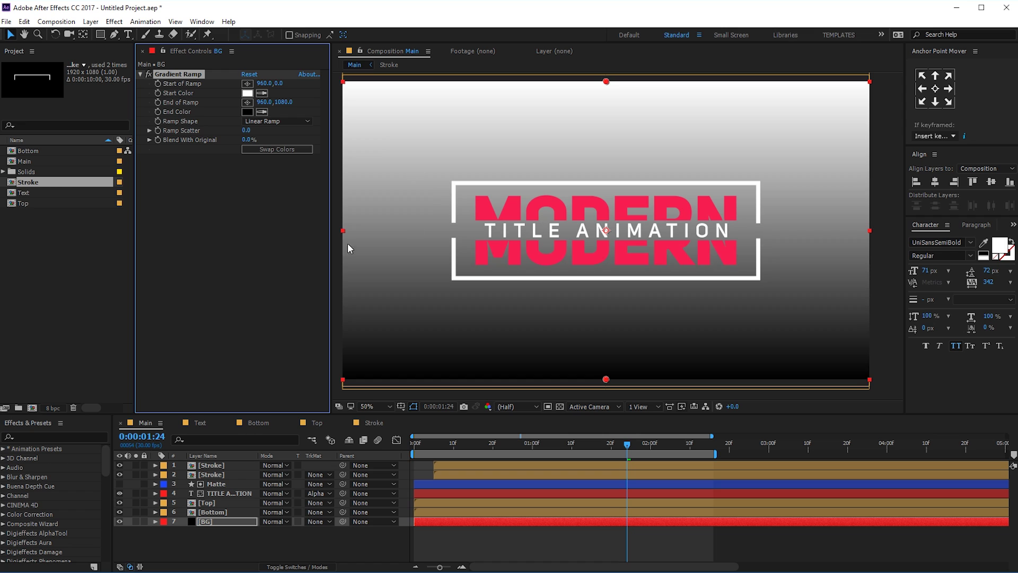
Set the gradient's start colour to the dark navy 15113C
click(250, 95)
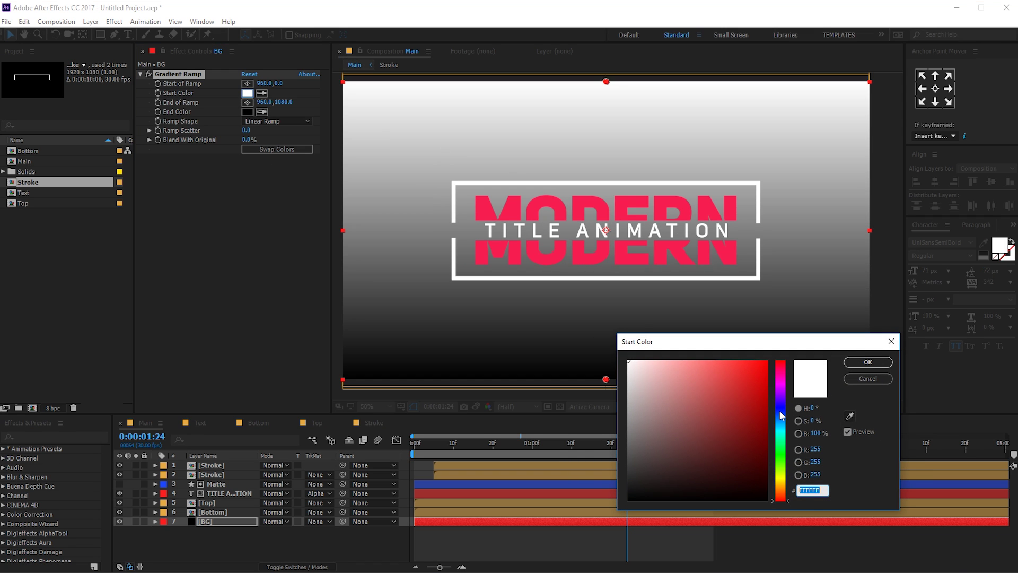
drag(780, 414, 725, 451)
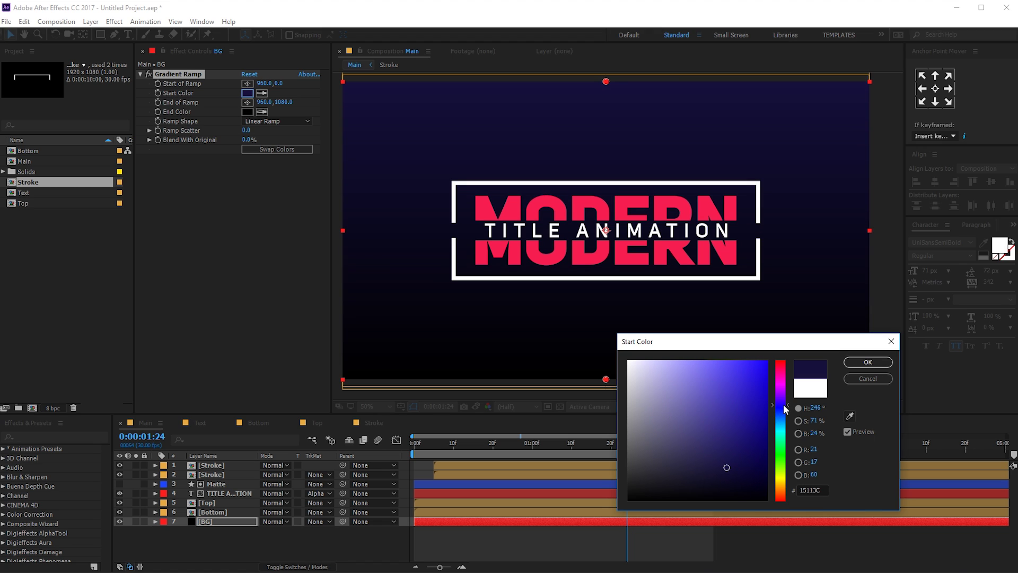
click(867, 363)
Change the gradient to a Radial Ramp and move its end point below the frame to about 940, 1820
scroll(660, 234, down, 2)
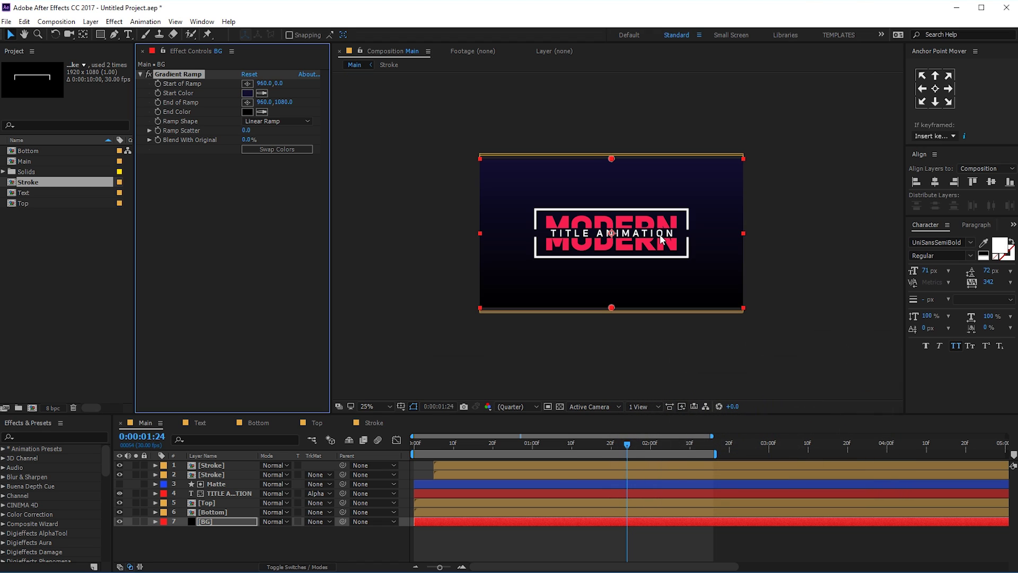
click(260, 122)
click(268, 140)
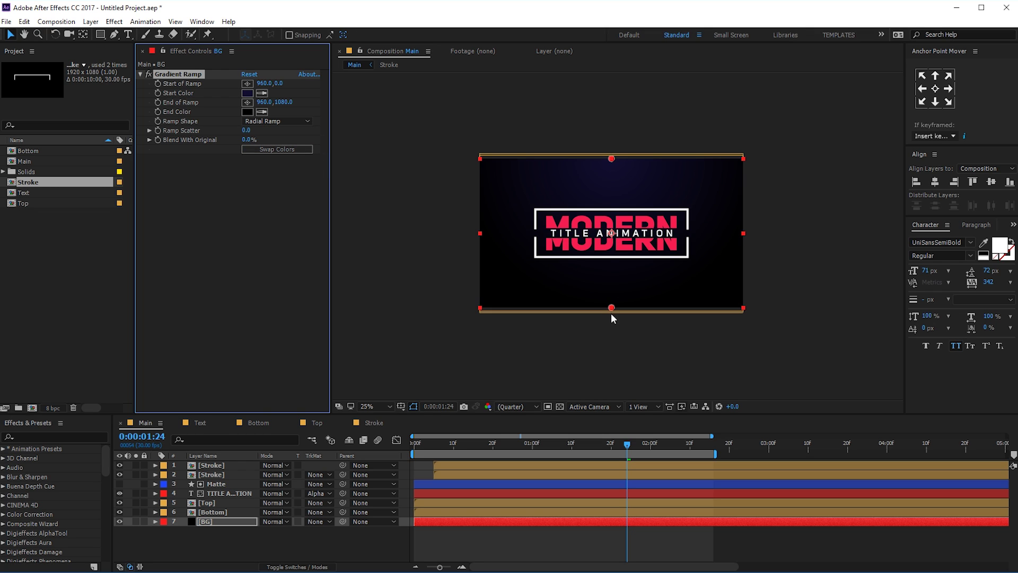
drag(612, 309, 609, 409)
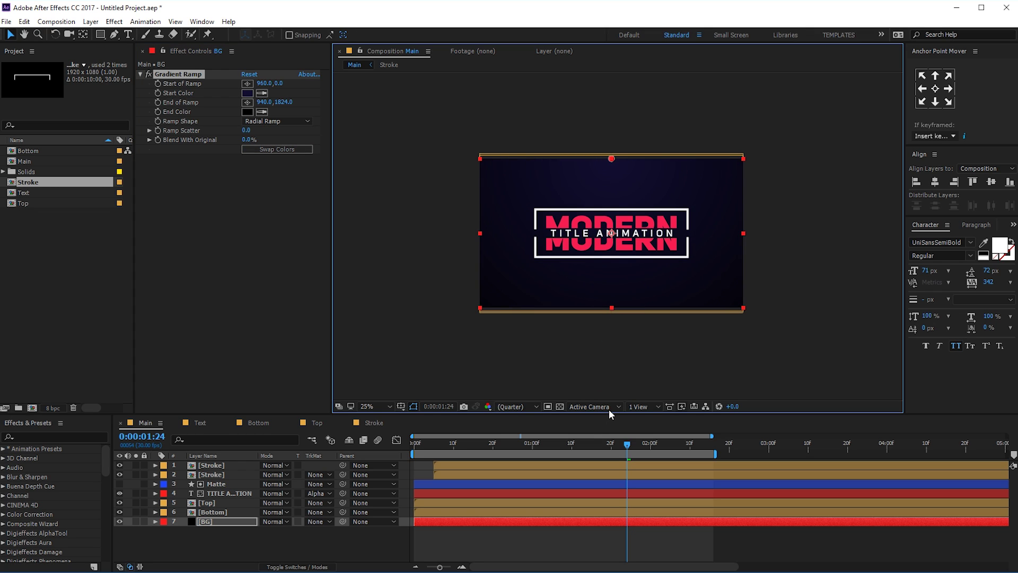
Brighten the gradient's start colour to 1F1A4E, with the ramp's start point above the frame at about 984, -164
click(248, 93)
click(725, 460)
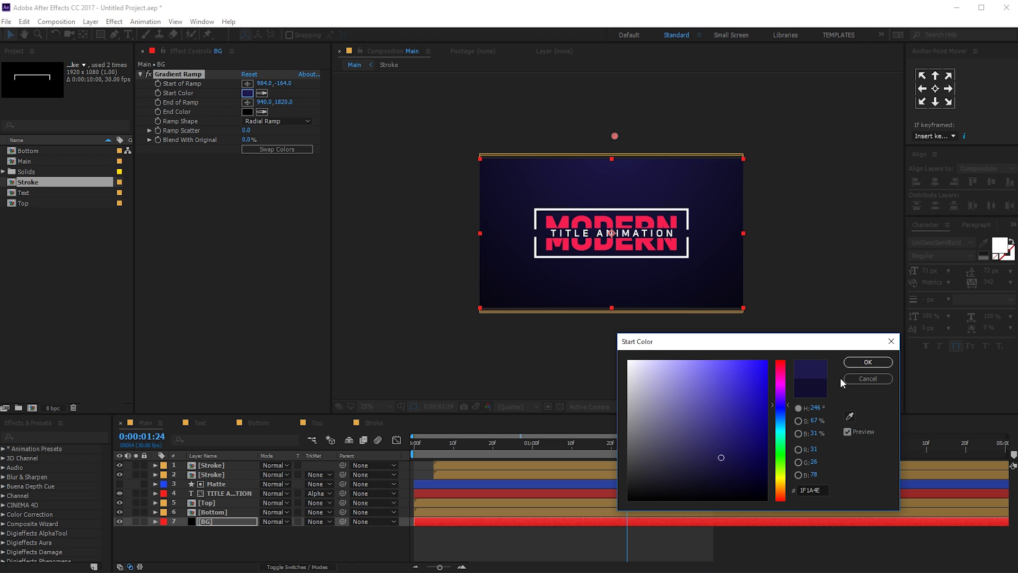
click(867, 362)
scroll(561, 228, up, 3)
scroll(562, 227, down, 1)
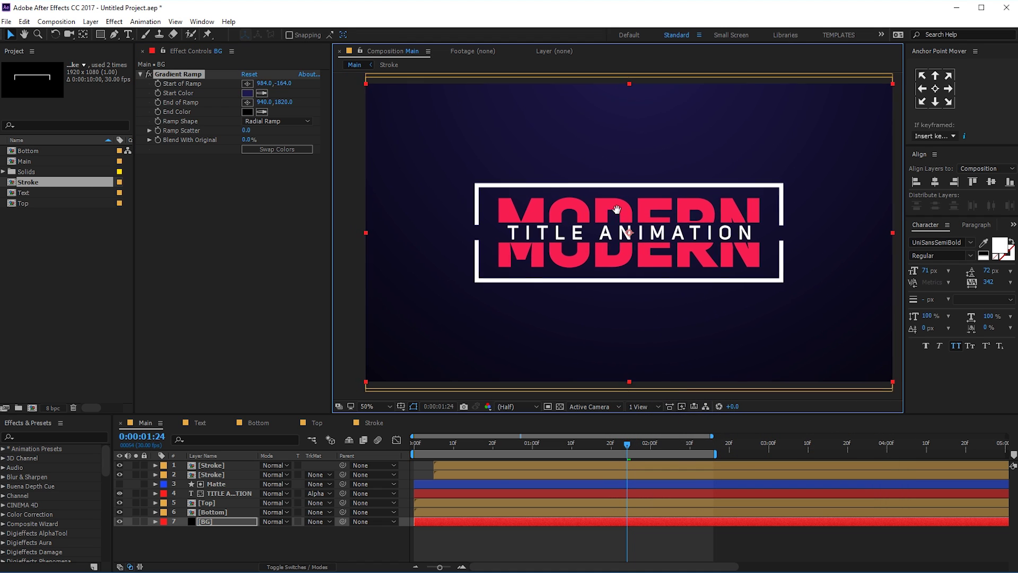
Set the gradient's Ramp Scatter to 100 and darken its start colour to 1B173F
drag(244, 131, 353, 135)
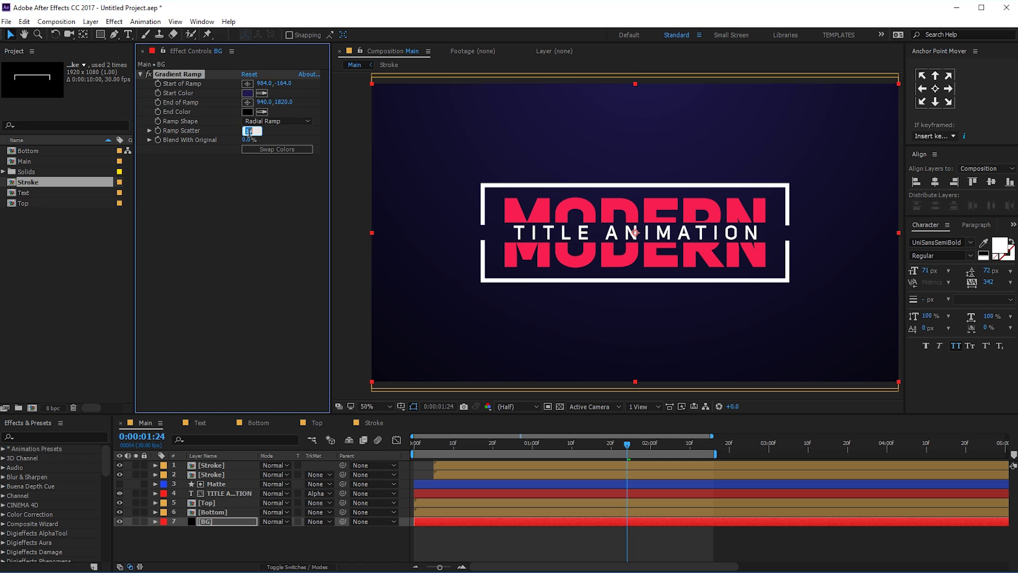
click(245, 289)
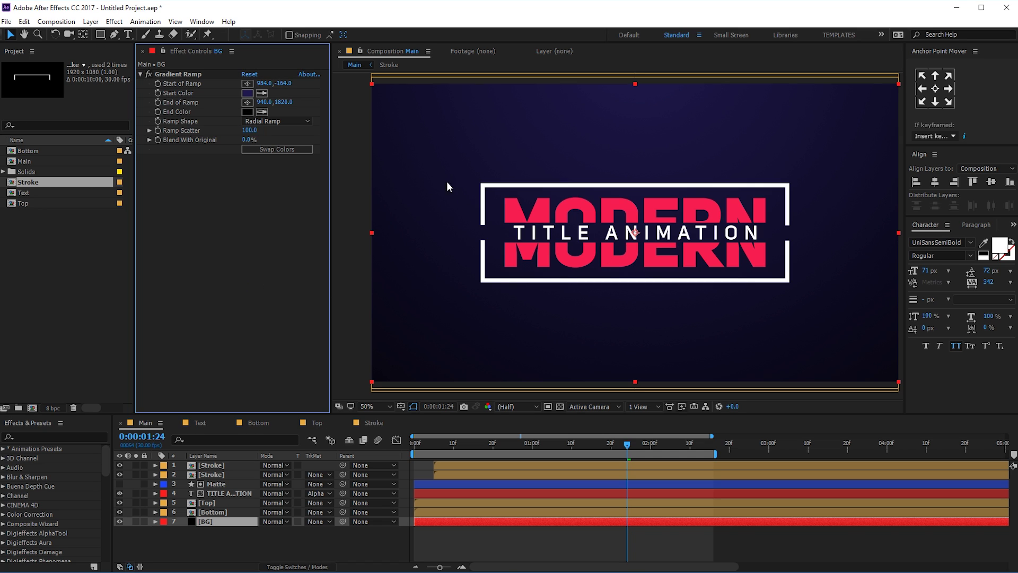
click(247, 93)
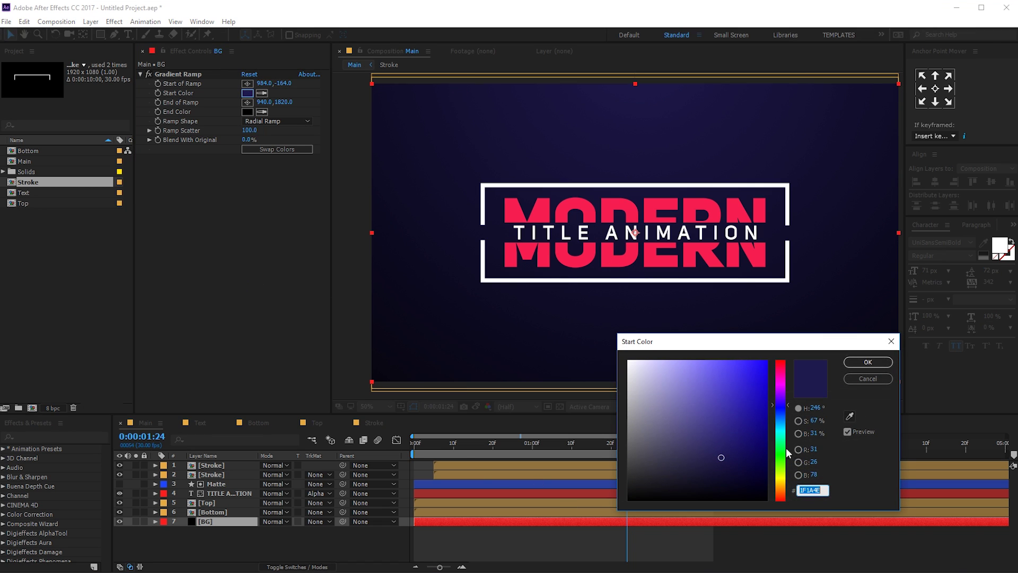
drag(721, 460, 715, 464)
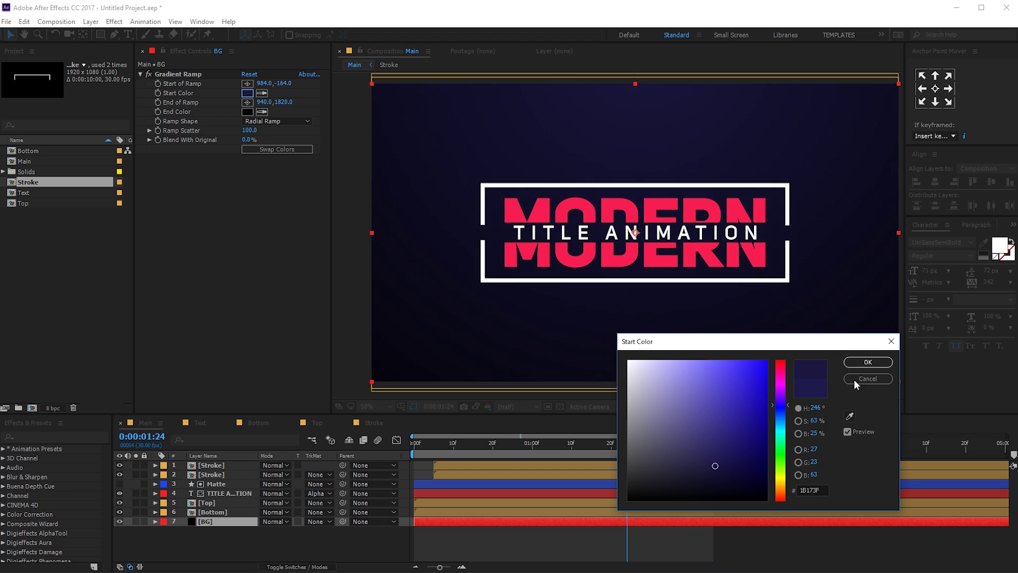
click(860, 362)
Play the animation from 0:00:00:00 to check the title against the gradient background
click(455, 544)
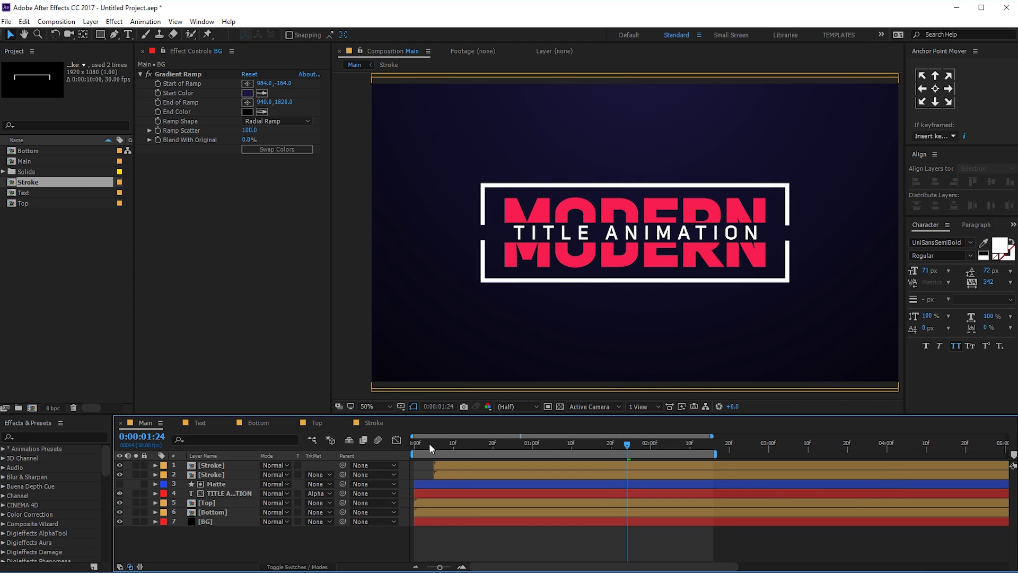
key(space)
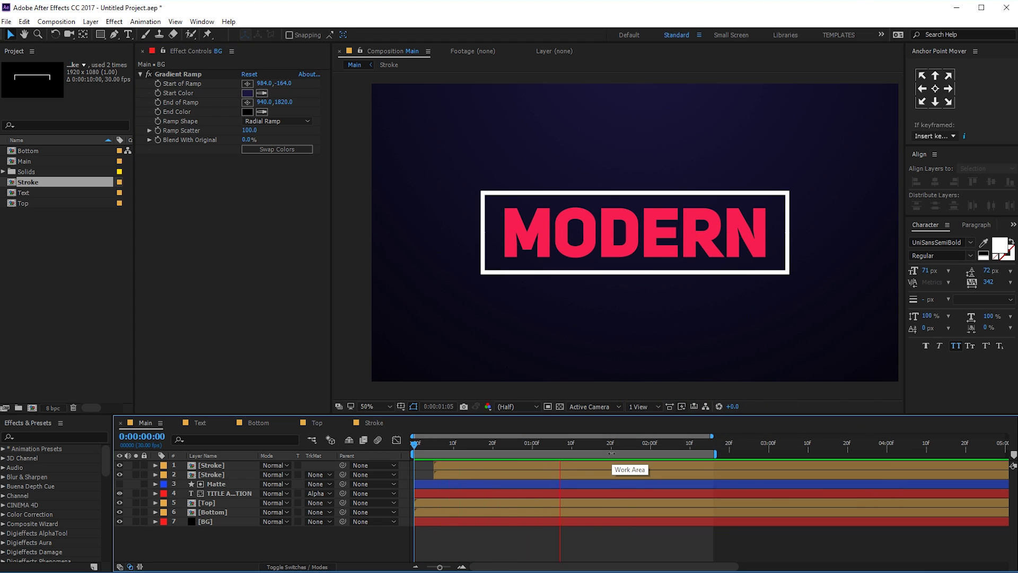
click(695, 445)
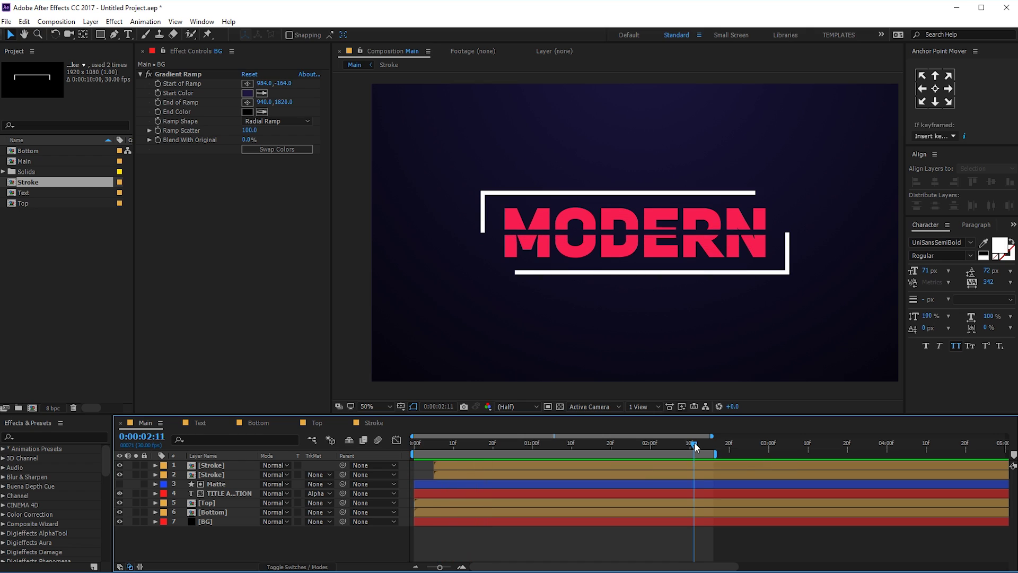
Extend the work area's end to just before 0:00:04:00 and go to 0:00:03:00
drag(715, 454, 875, 456)
drag(739, 445, 769, 443)
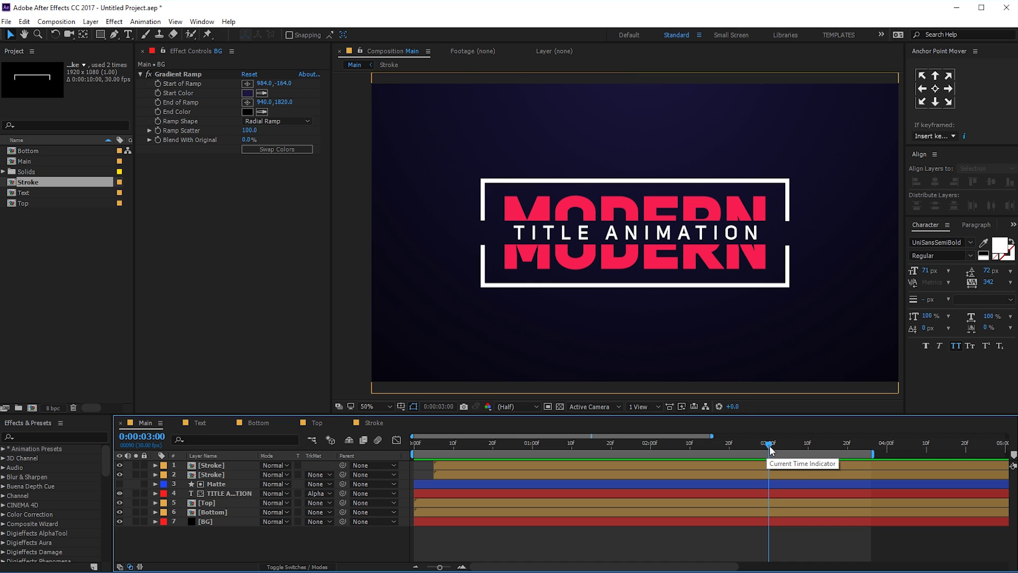
Pre-compose every layer except BG into a composition named Title_Animation and duplicate the resulting layer
click(210, 521)
click(212, 511)
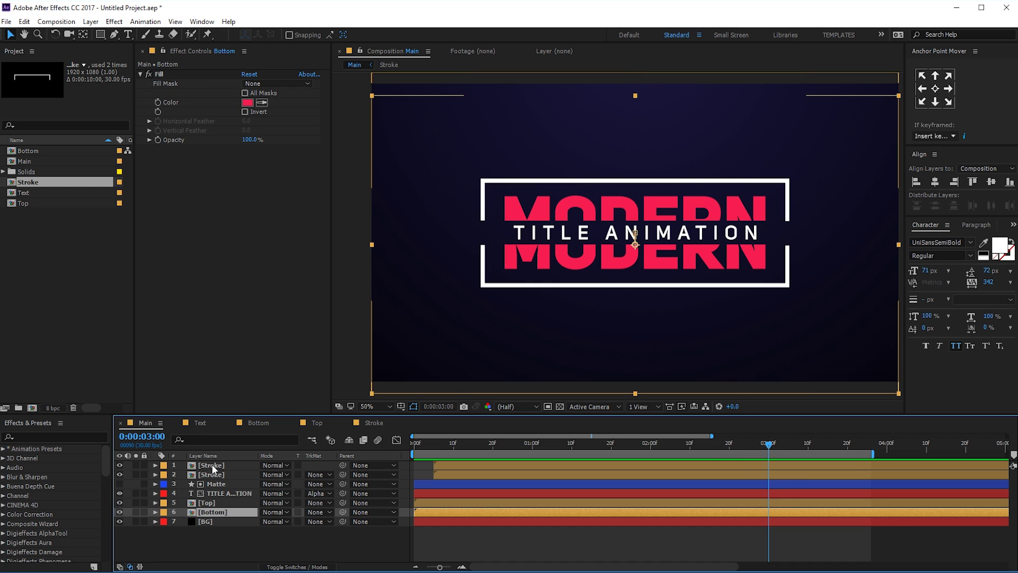
shift+click(211, 465)
right_click(217, 466)
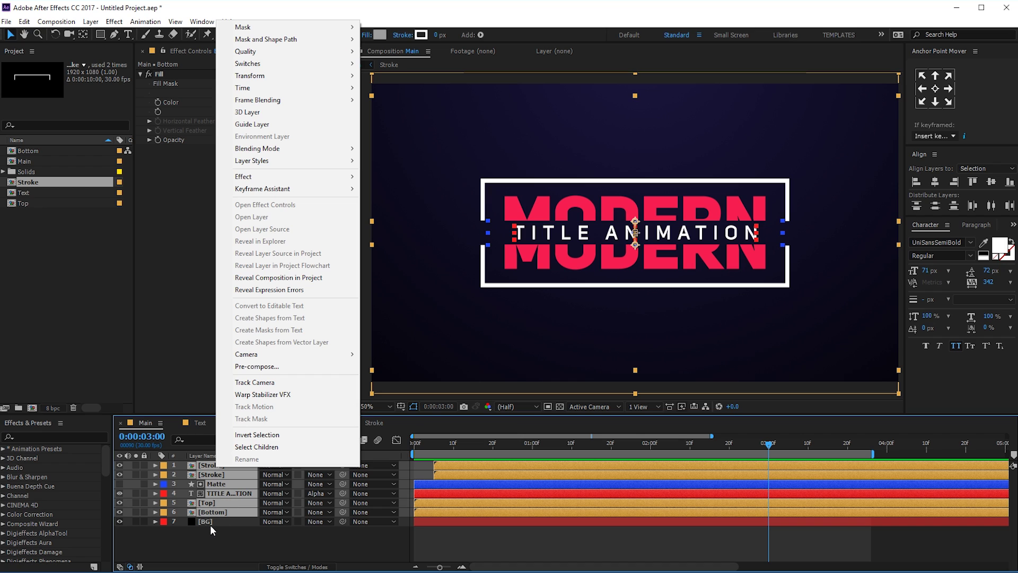
click(258, 366)
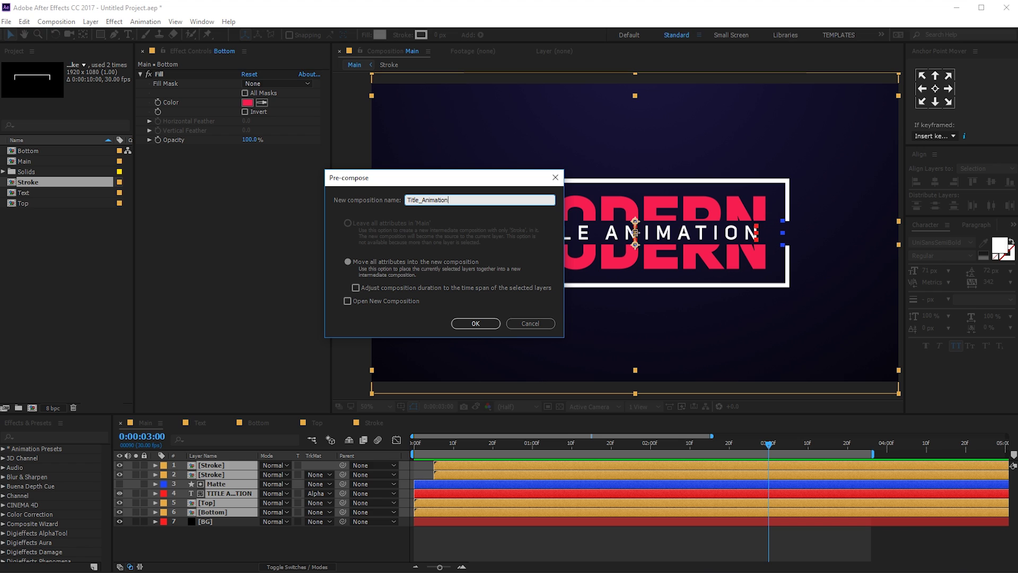
key(Return)
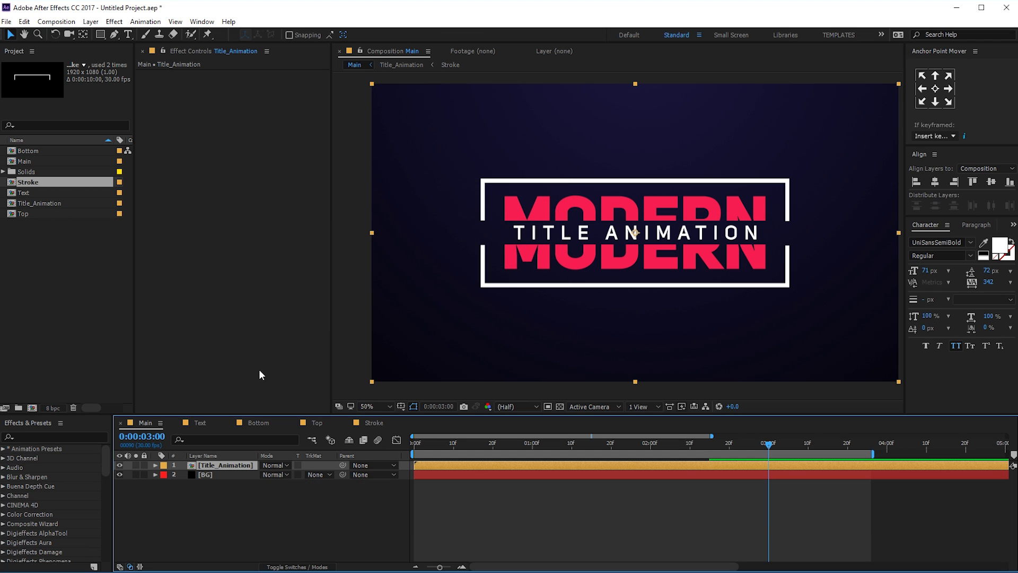
key(ctrl+d)
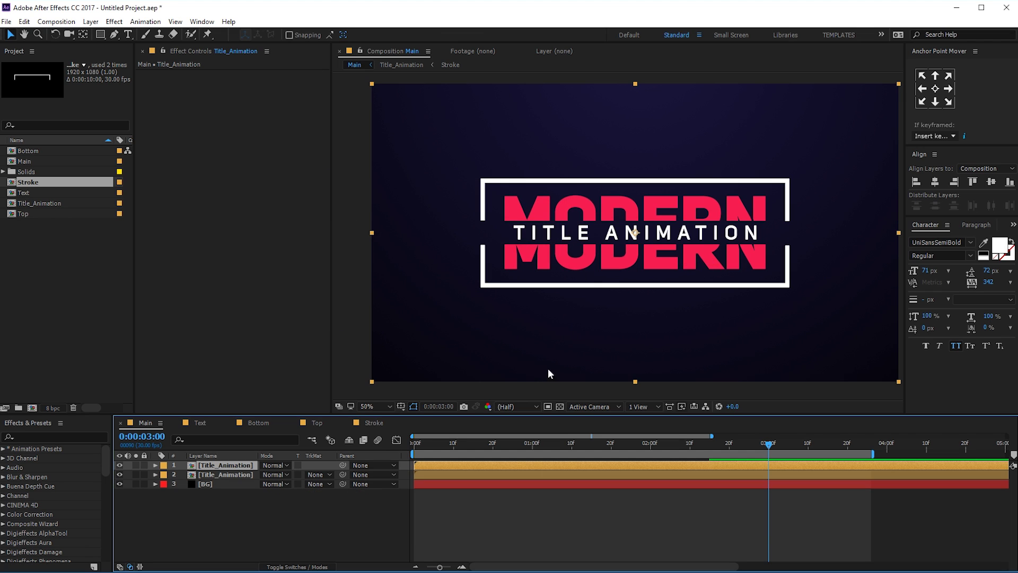
Trim both Title_Animation layers so that they end at 0:00:03:00
shift+click(201, 474)
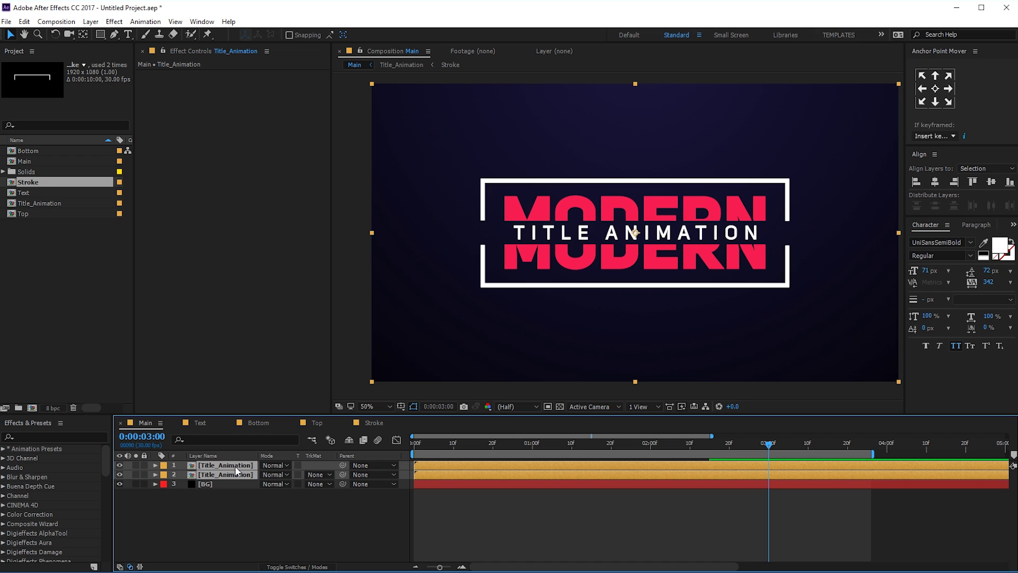
key(alt+bracketright)
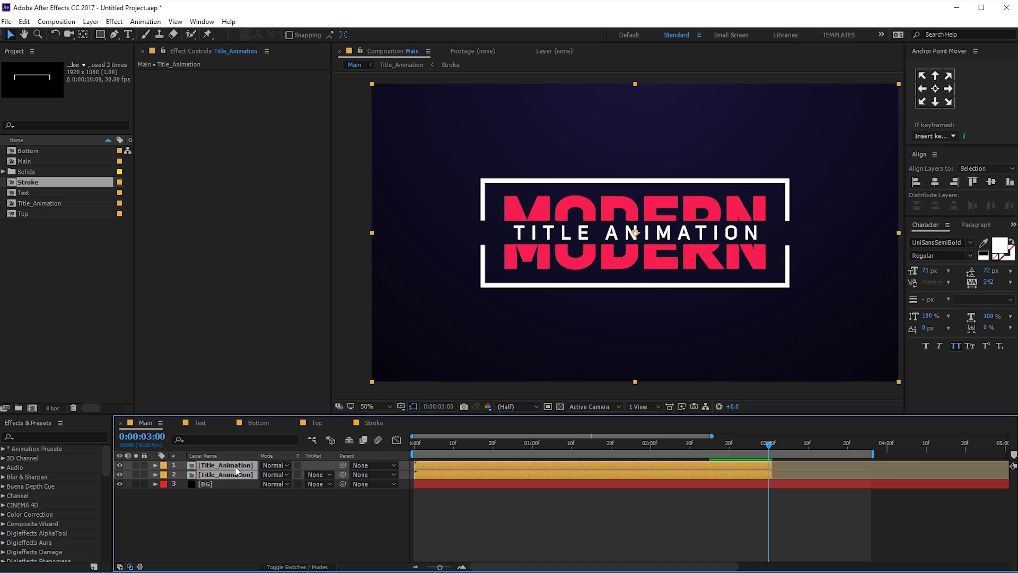
key(minus)
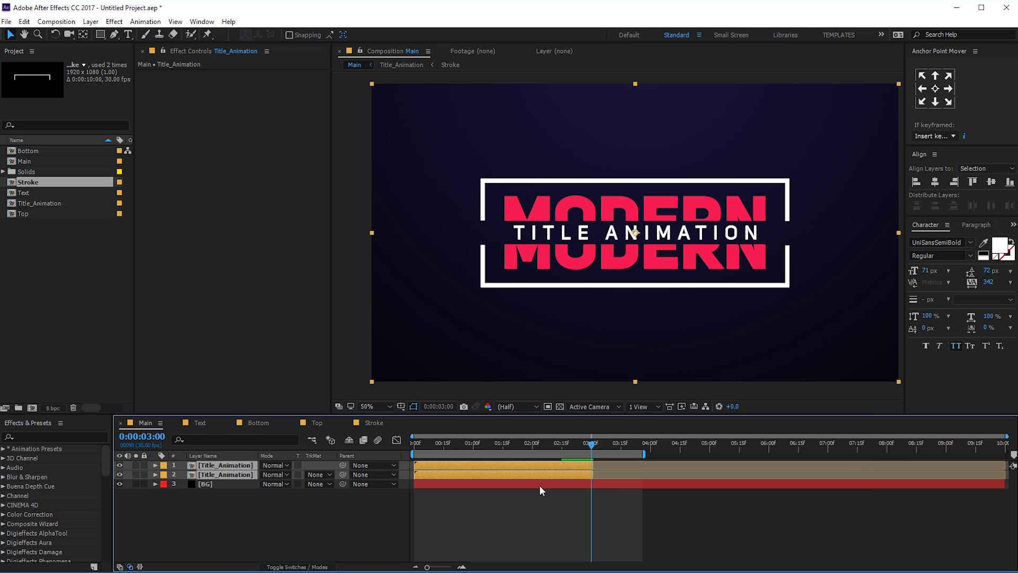
Time-reverse the topmost Title_Animation layer so that the title animates out
click(512, 495)
click(506, 466)
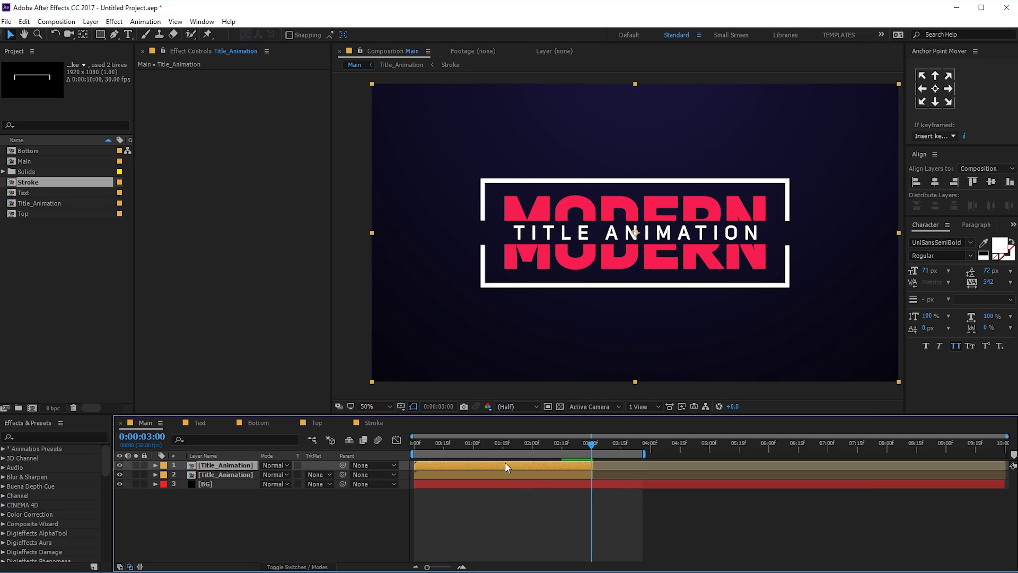
right_click(502, 463)
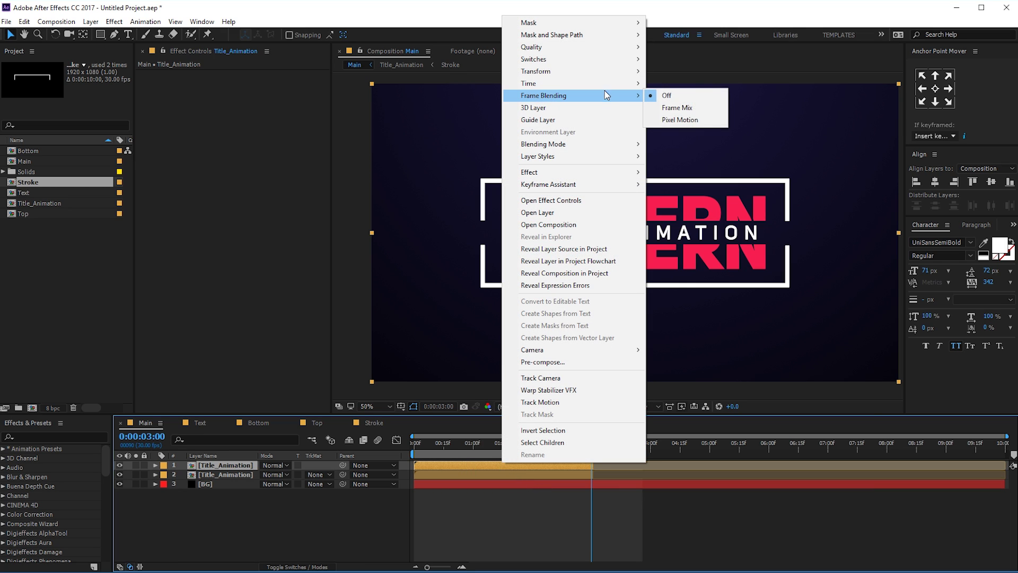
mouse_move(641, 87)
click(689, 96)
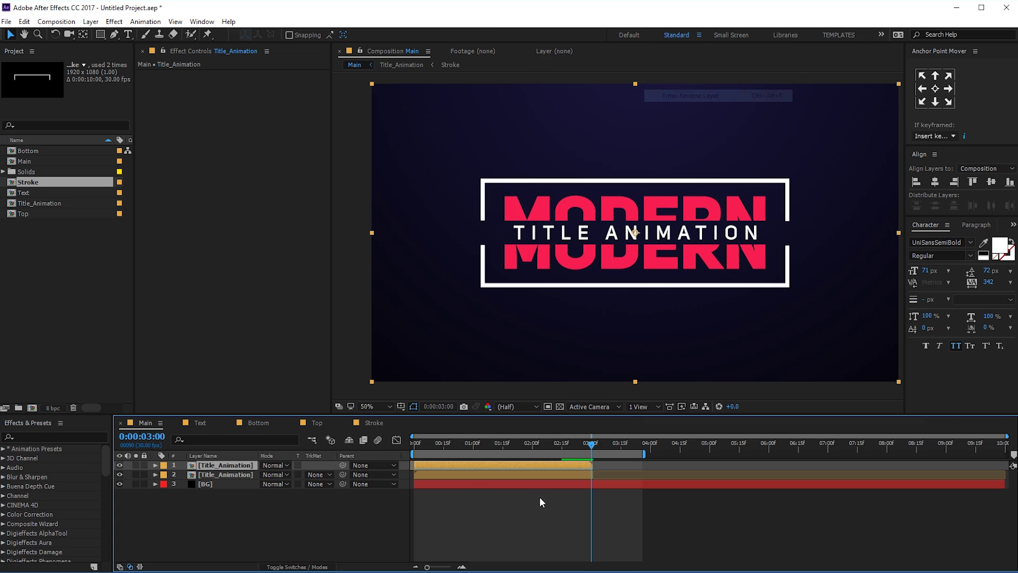
Shift the reversed Title_Animation copy to start at 0:00:03:00 and extend the work area's end slightly past the copy's end
drag(457, 467, 785, 454)
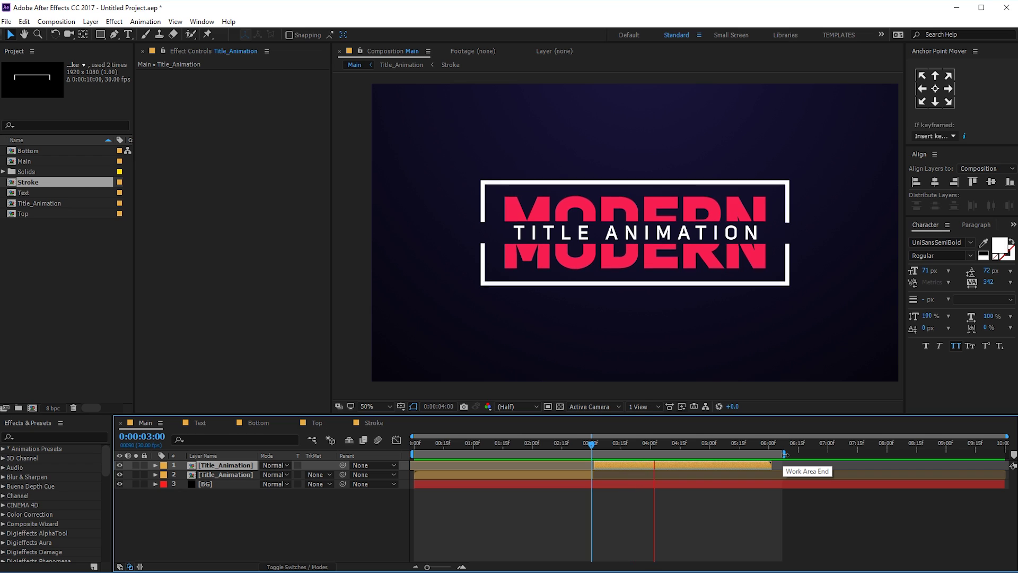